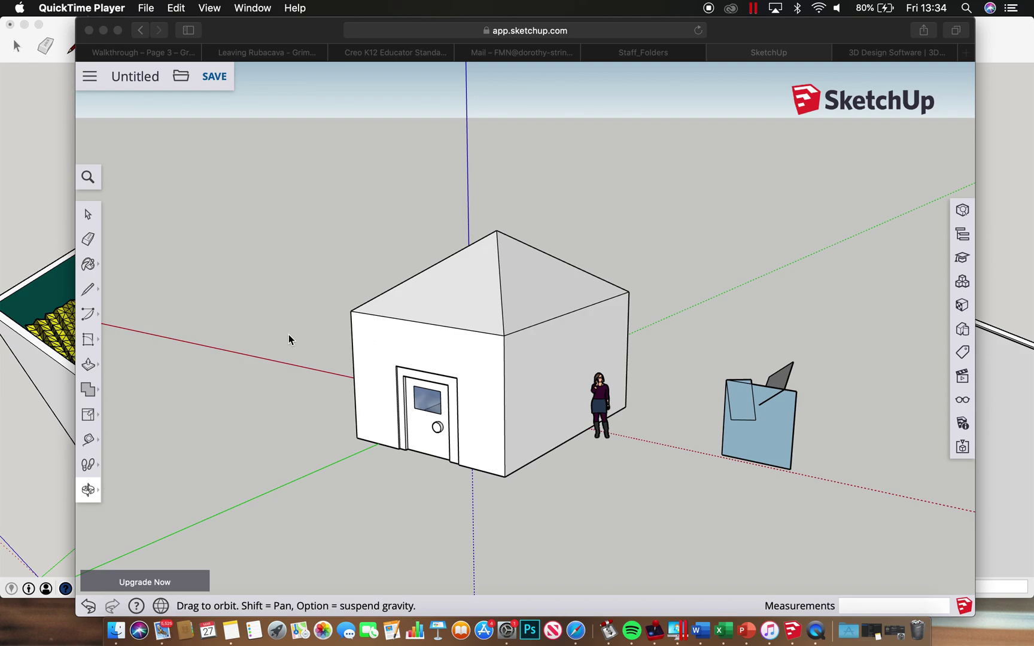
Orbit the house model, and switch to SketchUp Make 2017 to look around the room model from above.
click(84, 490)
drag(258, 377, 272, 340)
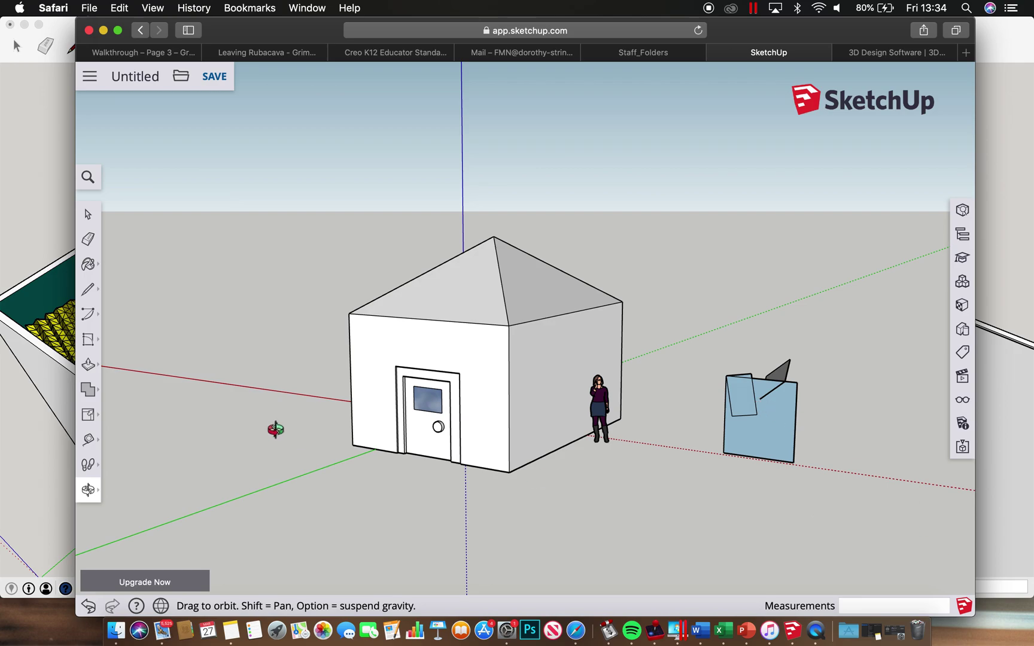
click(30, 445)
drag(548, 352, 228, 277)
drag(323, 277, 387, 374)
drag(373, 299, 450, 356)
drag(339, 296, 518, 195)
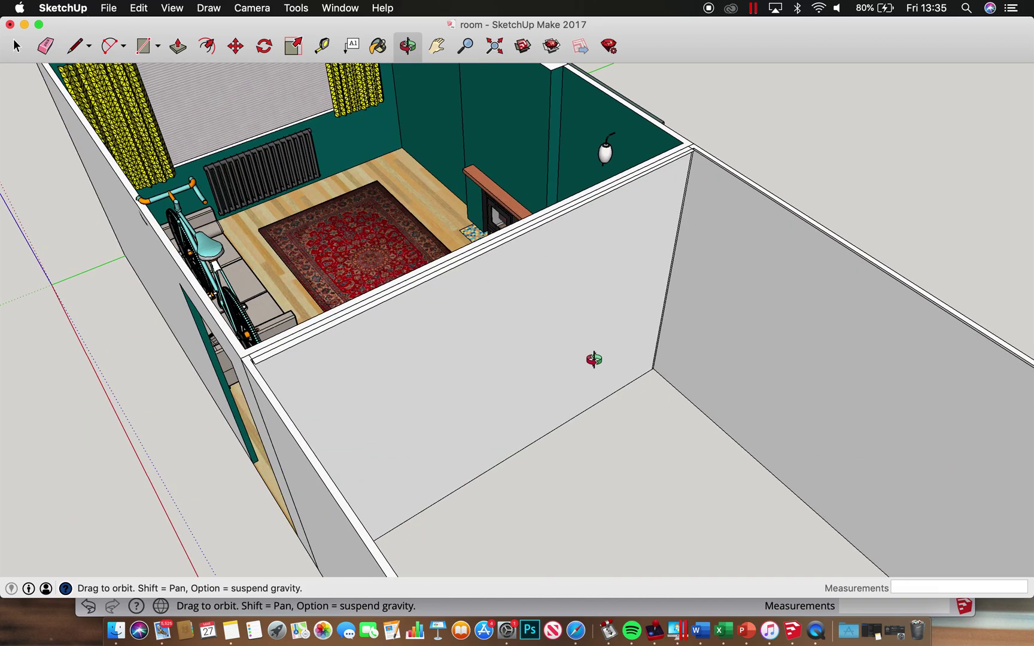
Examine the white kitchen and dining area of the room model up close.
scroll(594, 360, down, 5)
shift+drag(618, 428, 386, 111)
shift+drag(498, 483, 508, 257)
drag(662, 405, 414, 391)
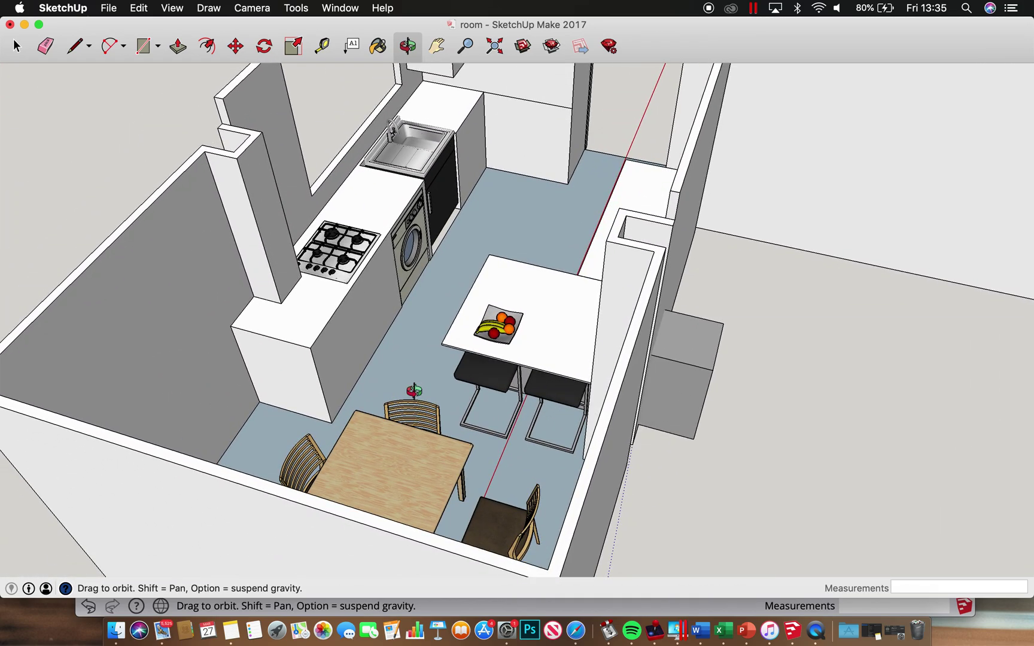
scroll(520, 423, up, 10)
scroll(520, 422, down, 9)
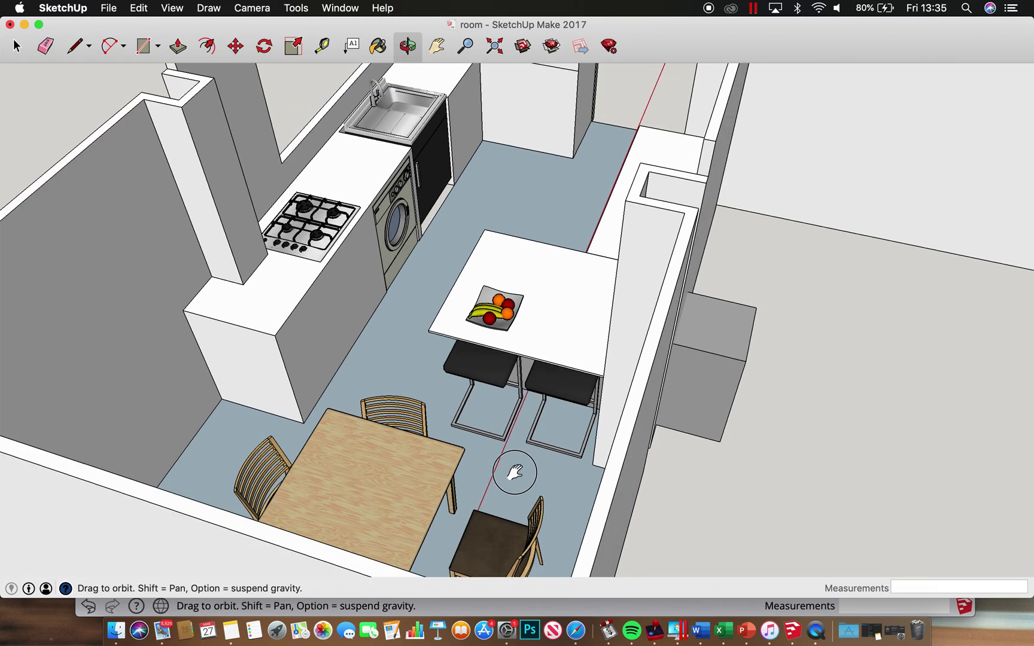
Examine the dark fitted kitchen beside the house from several angles, and minimize the room model's window.
shift+drag(514, 473, 554, 127)
drag(519, 248, 562, 253)
scroll(547, 299, up, 10)
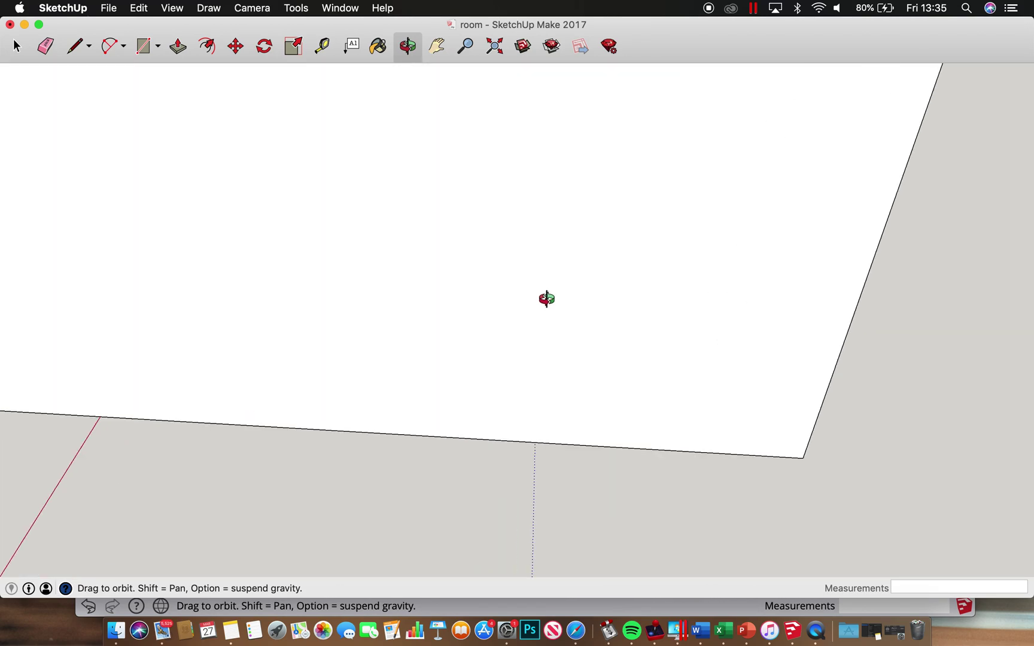
scroll(547, 299, down, 10)
drag(541, 314, 679, 255)
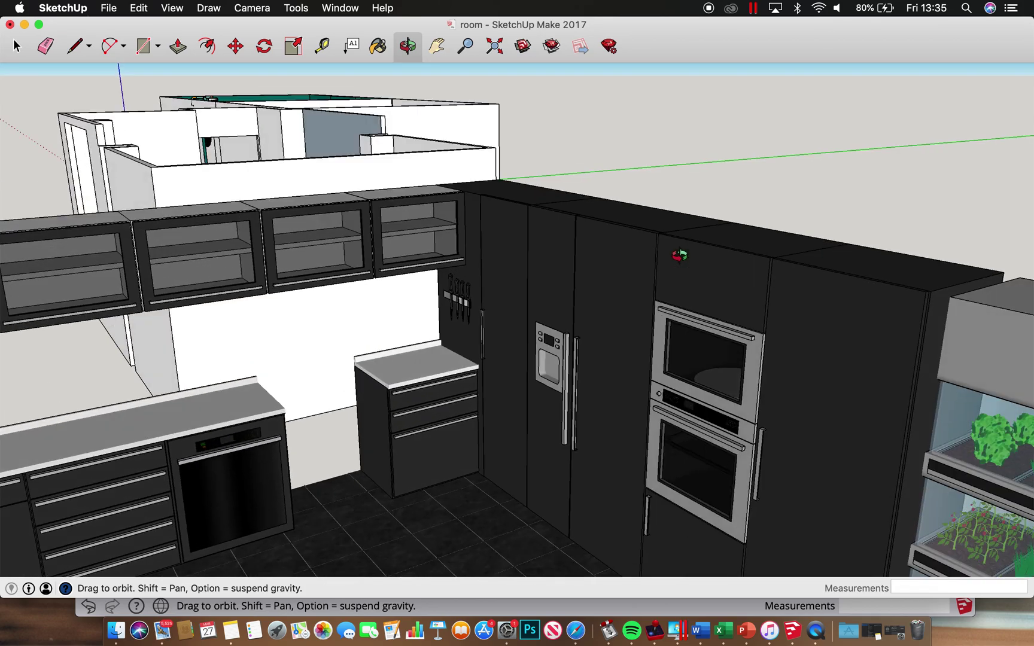
scroll(608, 404, up, 5)
scroll(609, 405, down, 9)
drag(608, 405, 510, 333)
drag(541, 384, 614, 398)
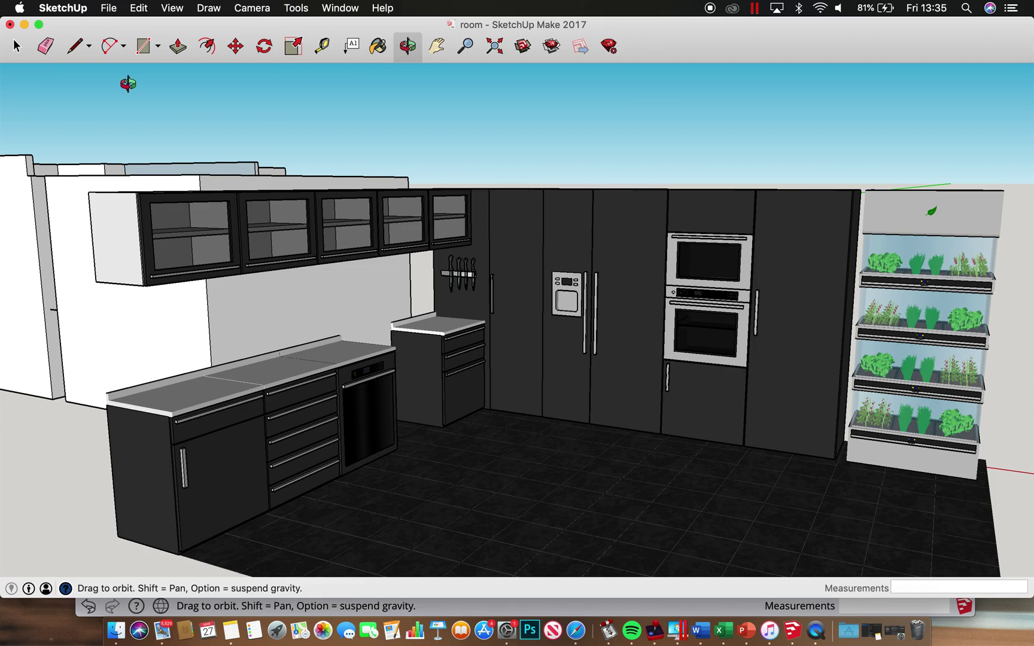
click(24, 24)
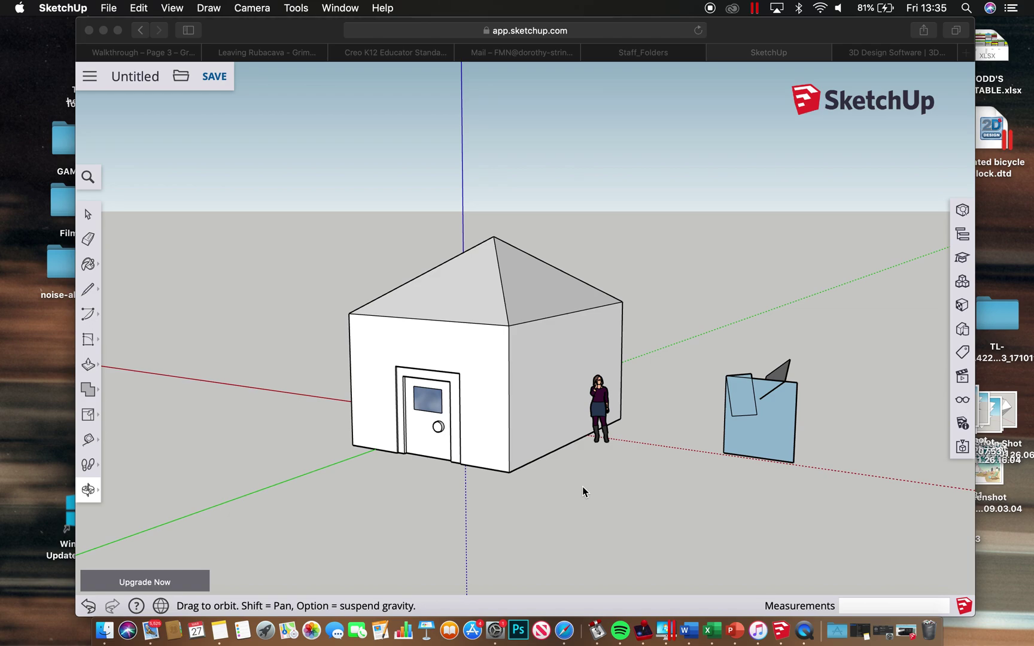
Go to the SketchUp Free page on the SketchUp website and launch the web modeler from it.
click(903, 53)
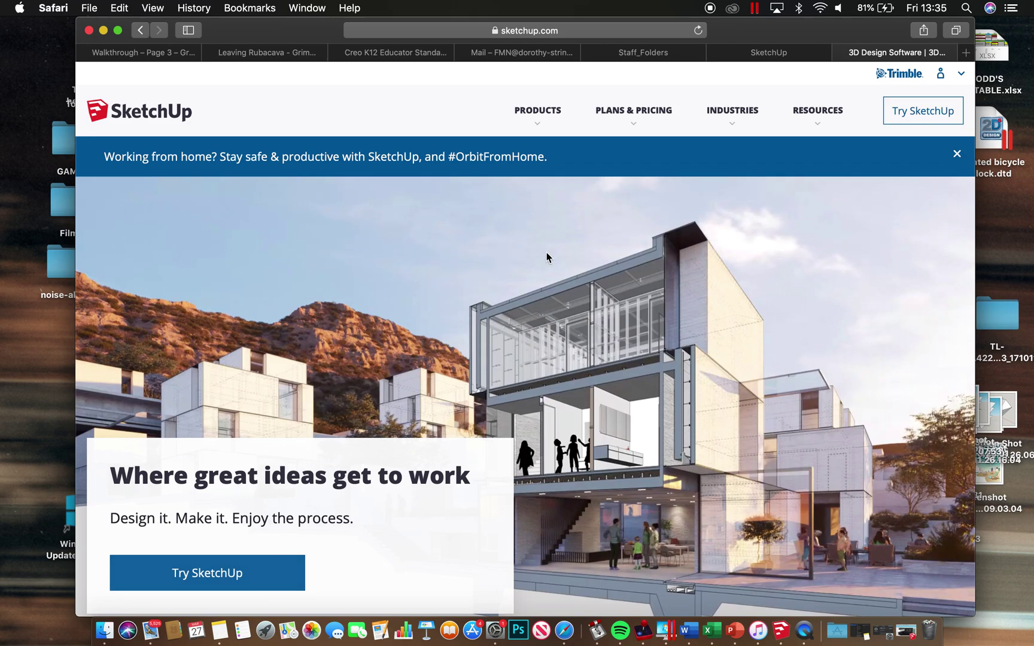
mouse_move(543, 115)
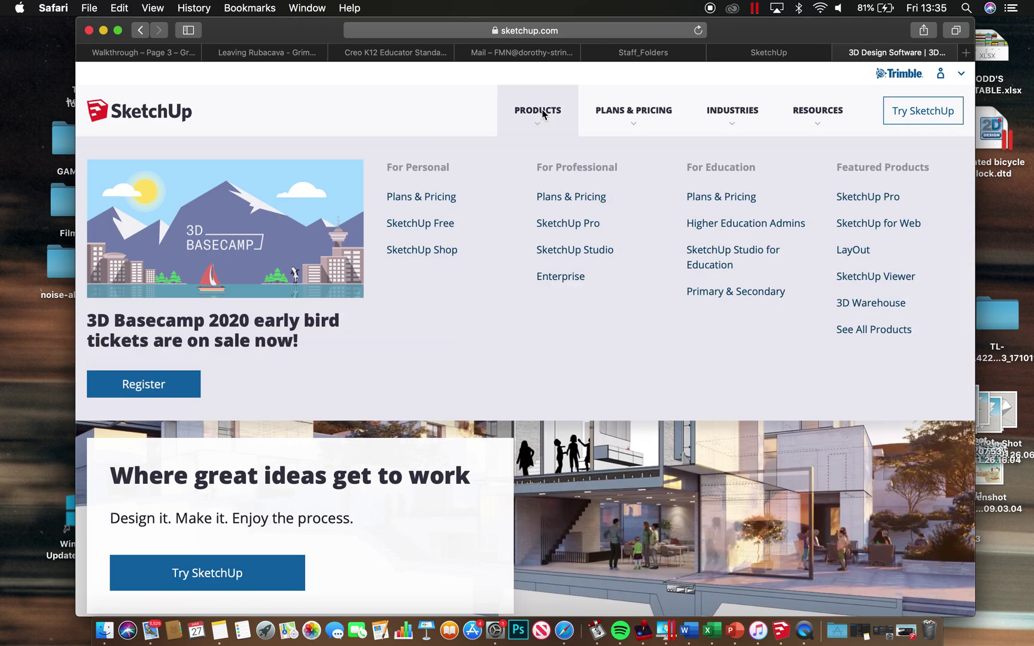
click(426, 224)
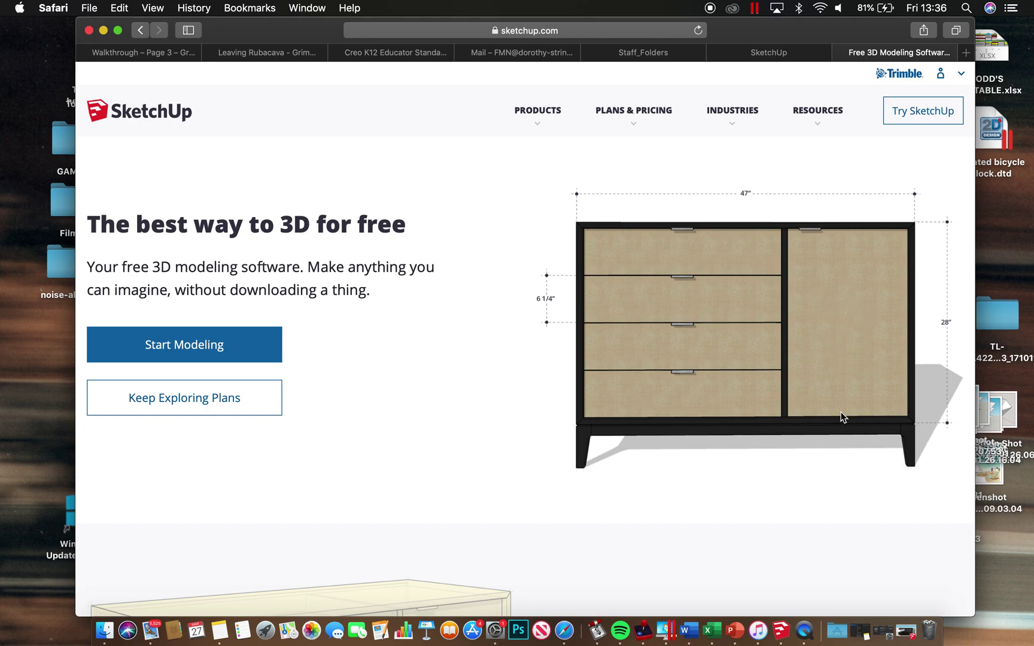
scroll(514, 449, down, 15)
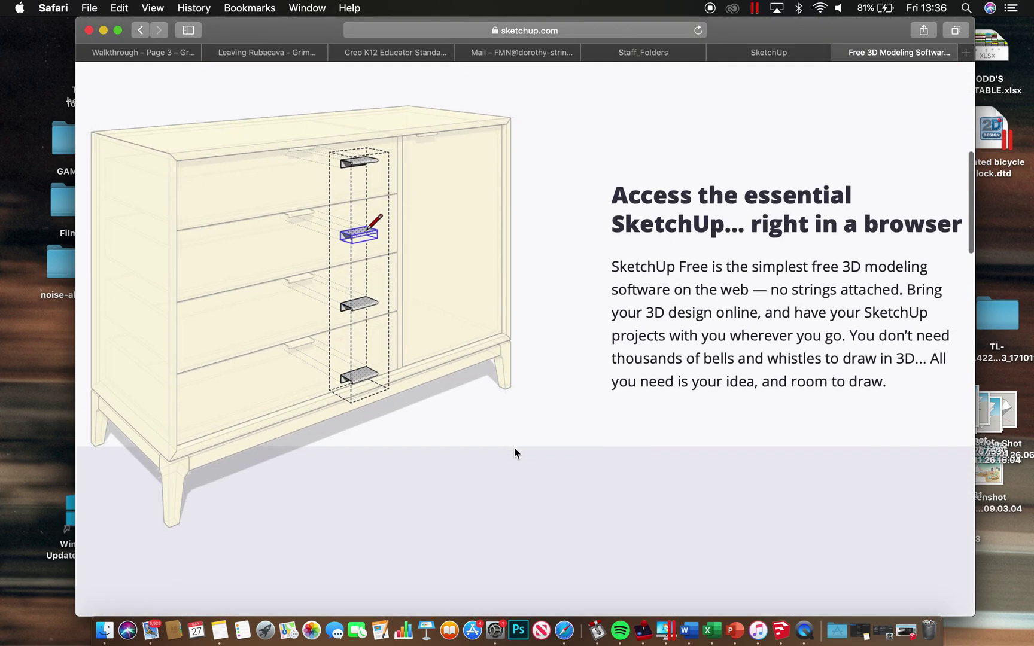
scroll(514, 449, up, 15)
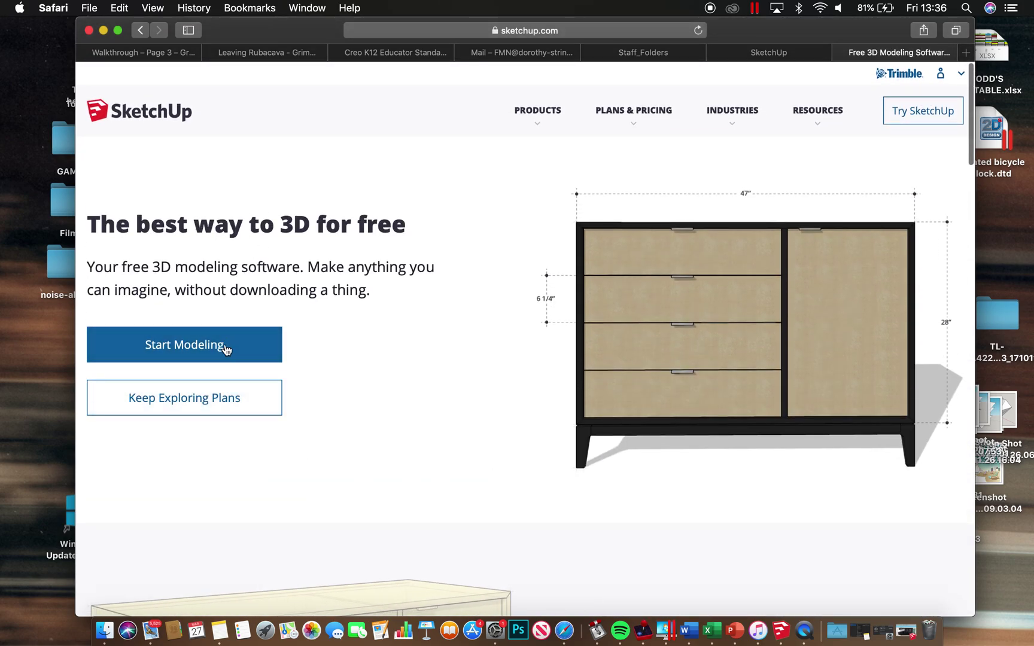
click(206, 345)
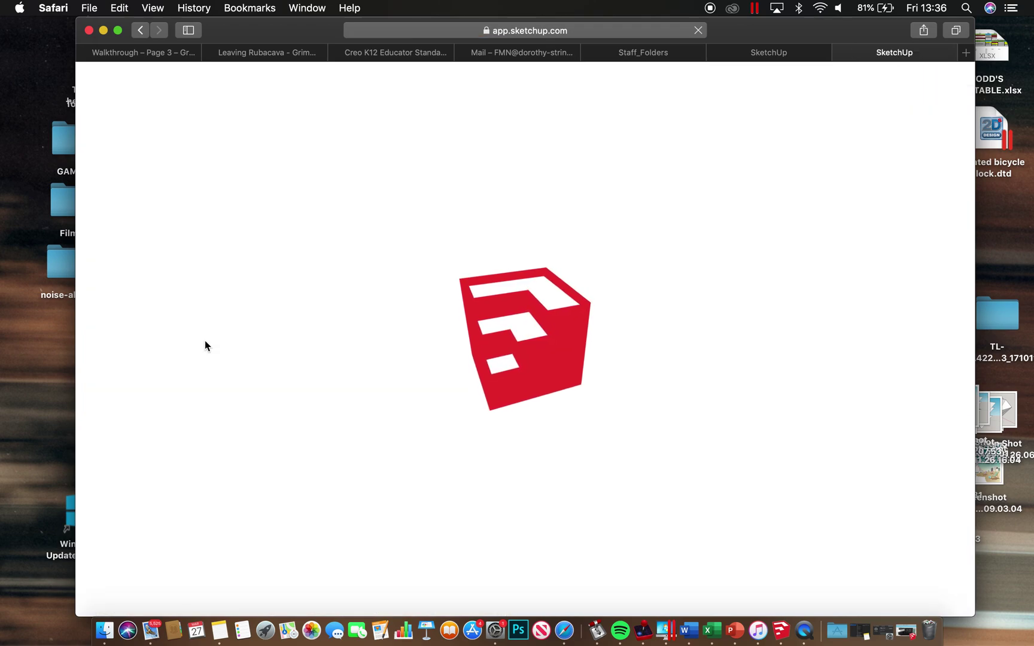
Uncover the desktop, view the image "Screen Shot 2017-11-20 at 21.55.38" in Preview, and close it.
drag(796, 31, 606, 33)
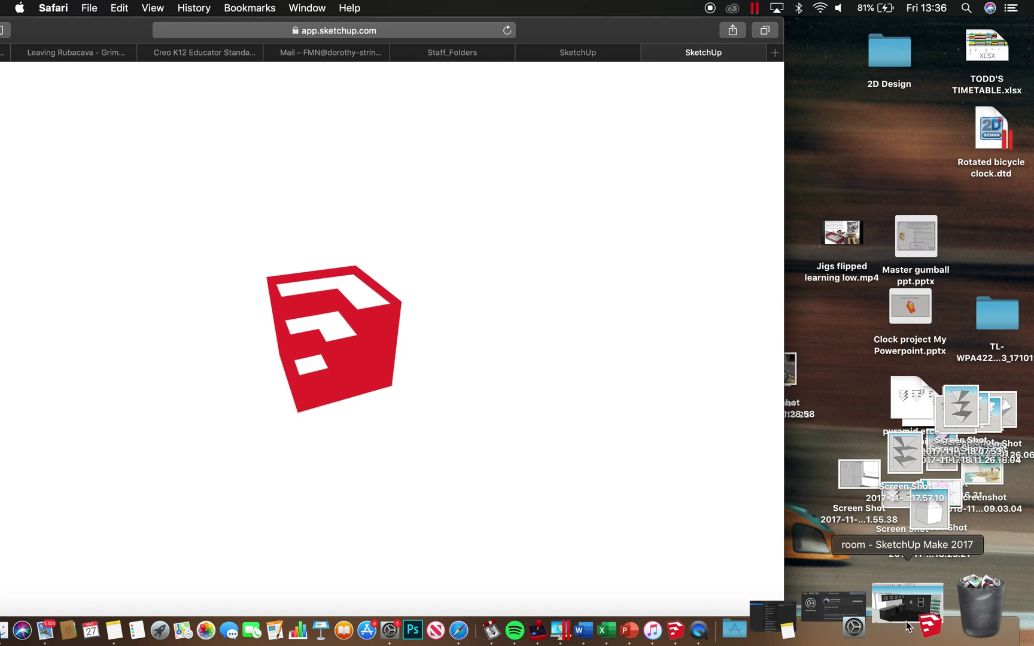
click(860, 477)
double_click(860, 476)
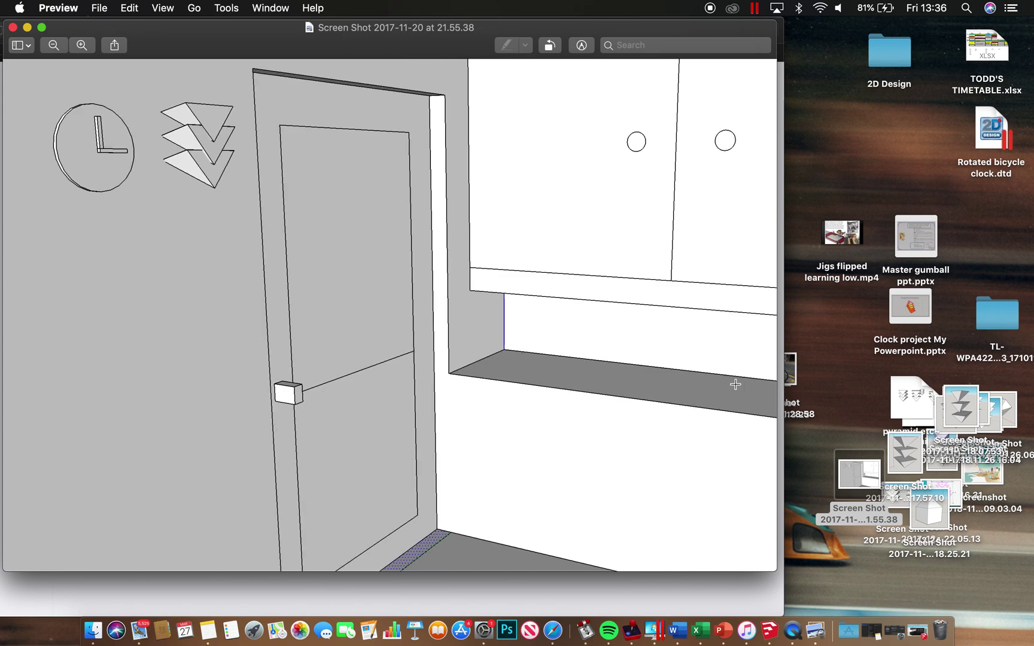
click(905, 454)
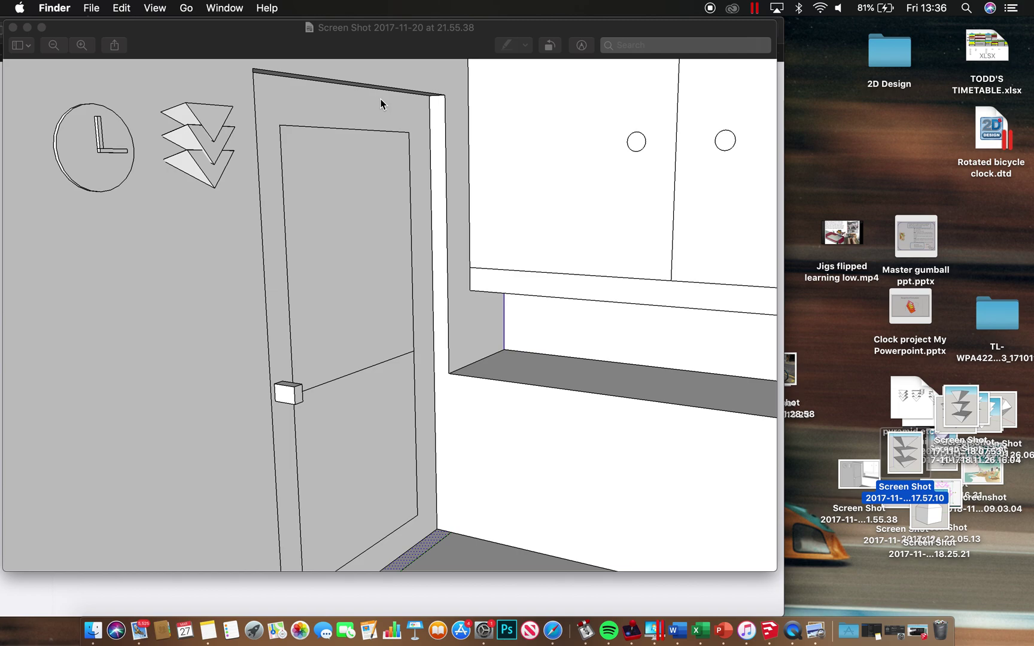
mouse_move(174, 29)
mouse_down()
mouse_move(261, 201)
mouse_move(437, 173)
mouse_up()
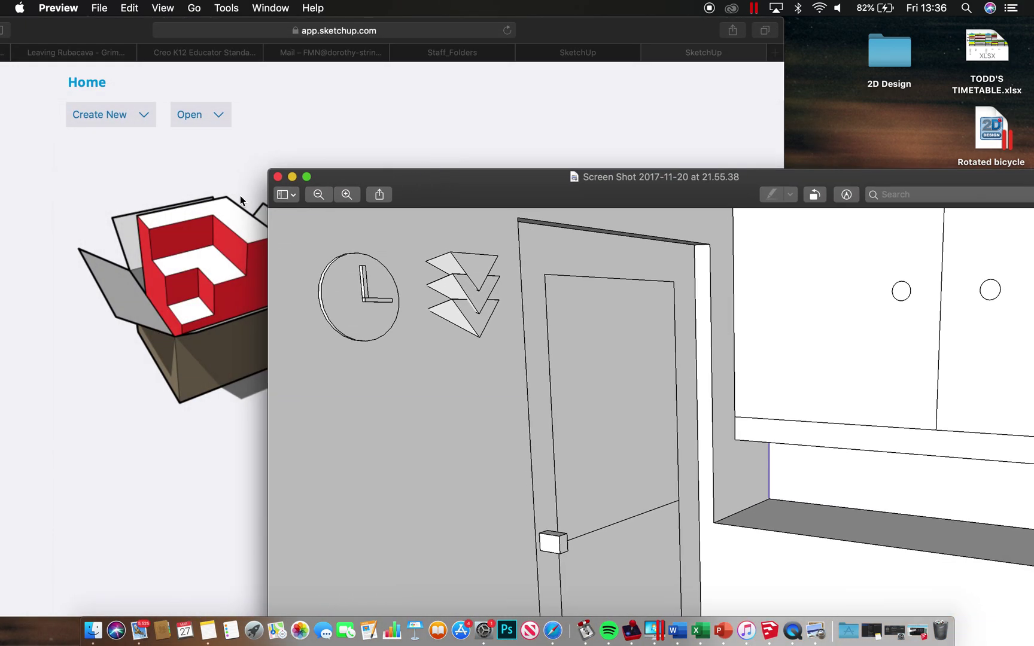
click(277, 178)
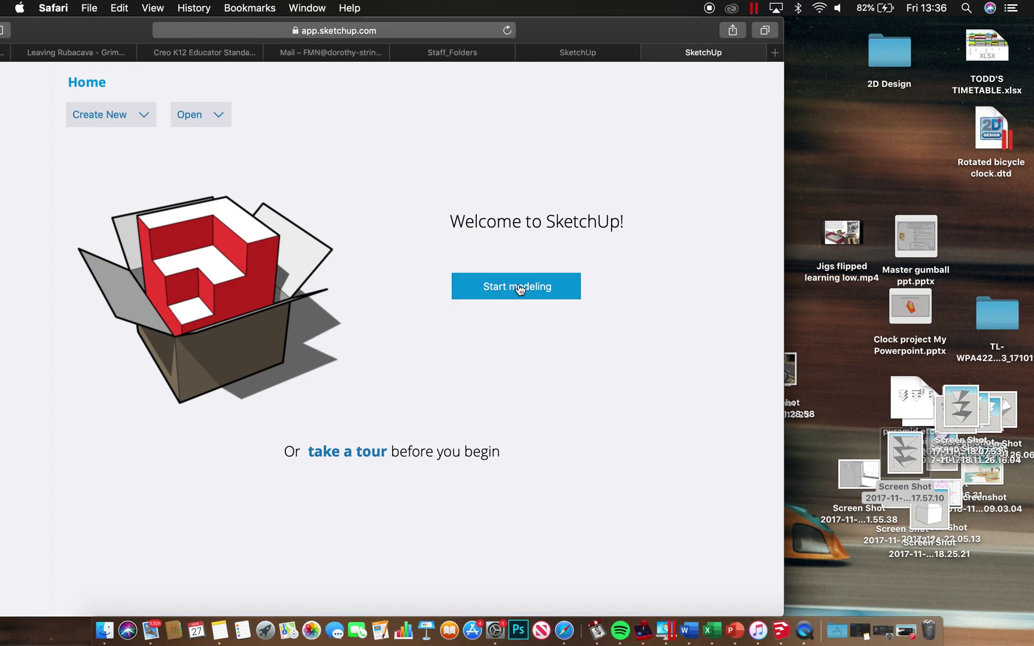
Start a new model in the web modeler, expand the browser to full screen, and leave the figure deselected.
click(518, 291)
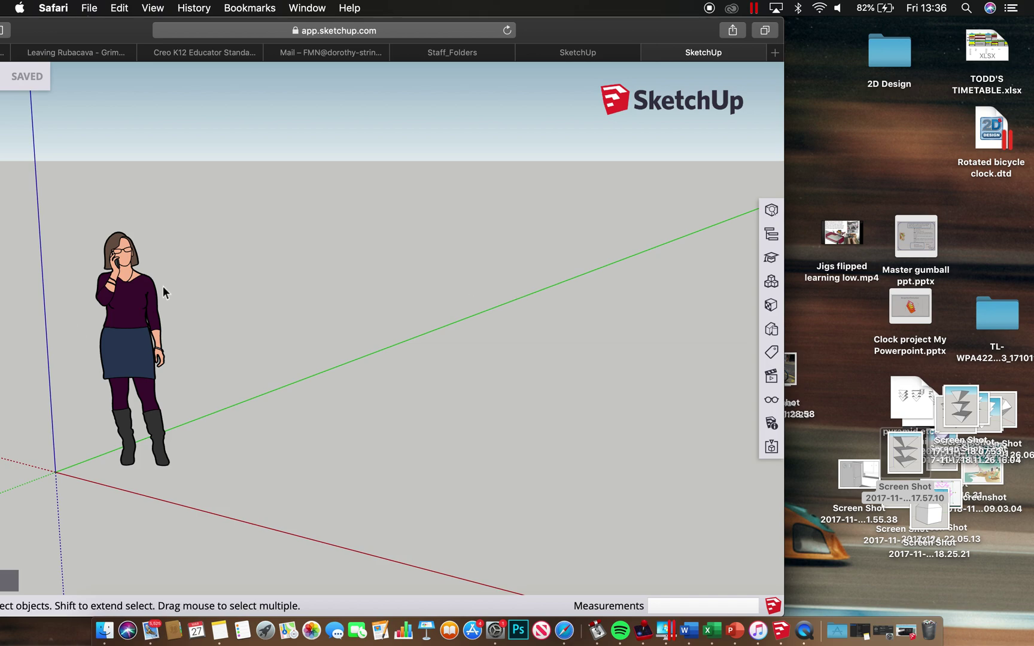
click(122, 279)
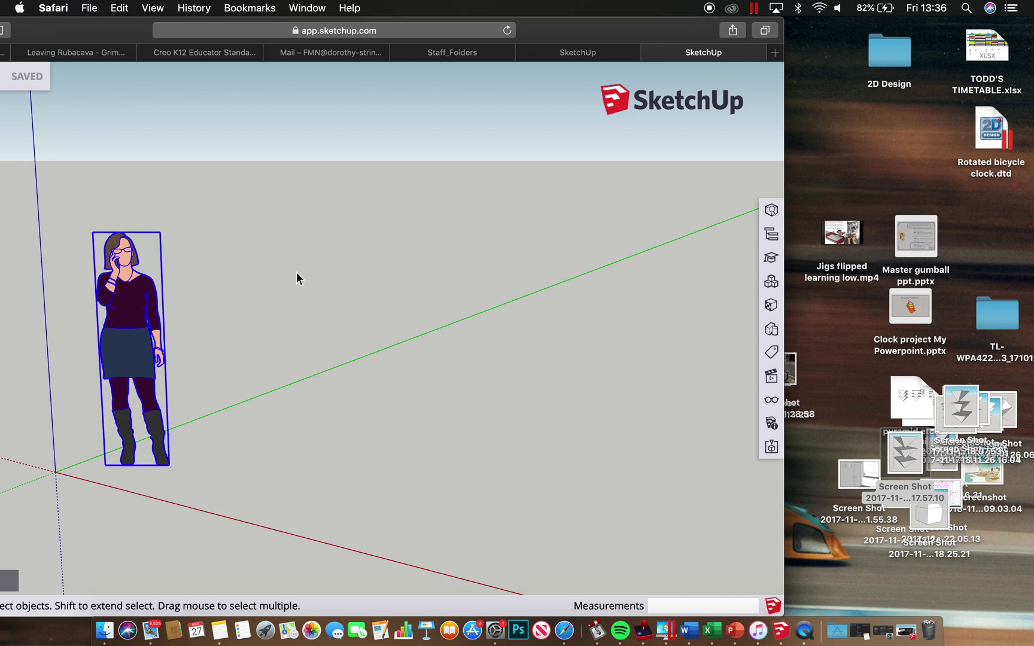
drag(605, 38, 799, 39)
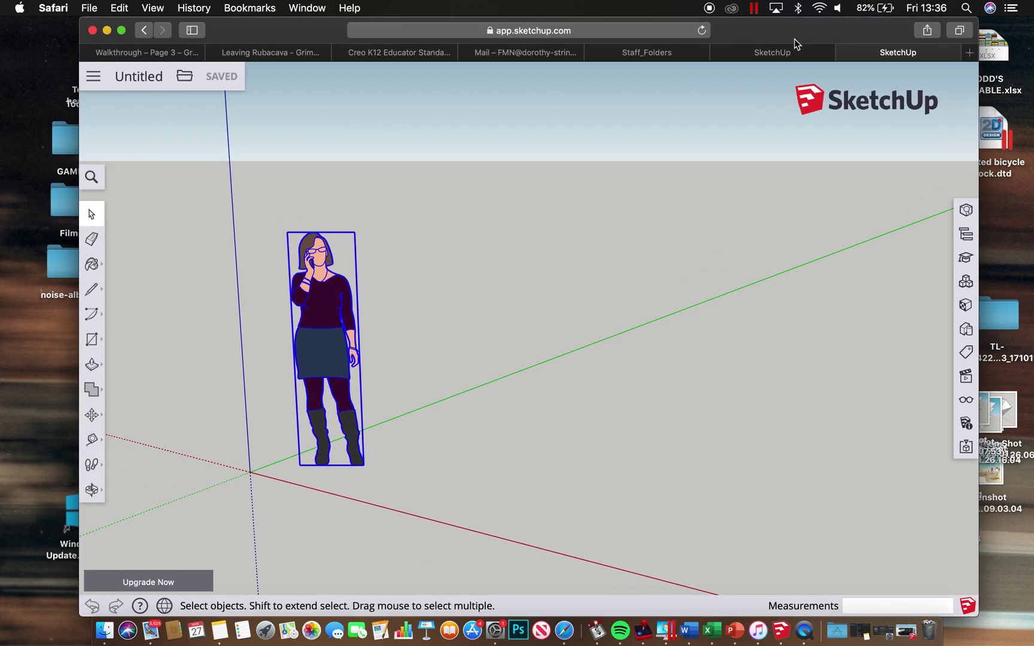
click(120, 30)
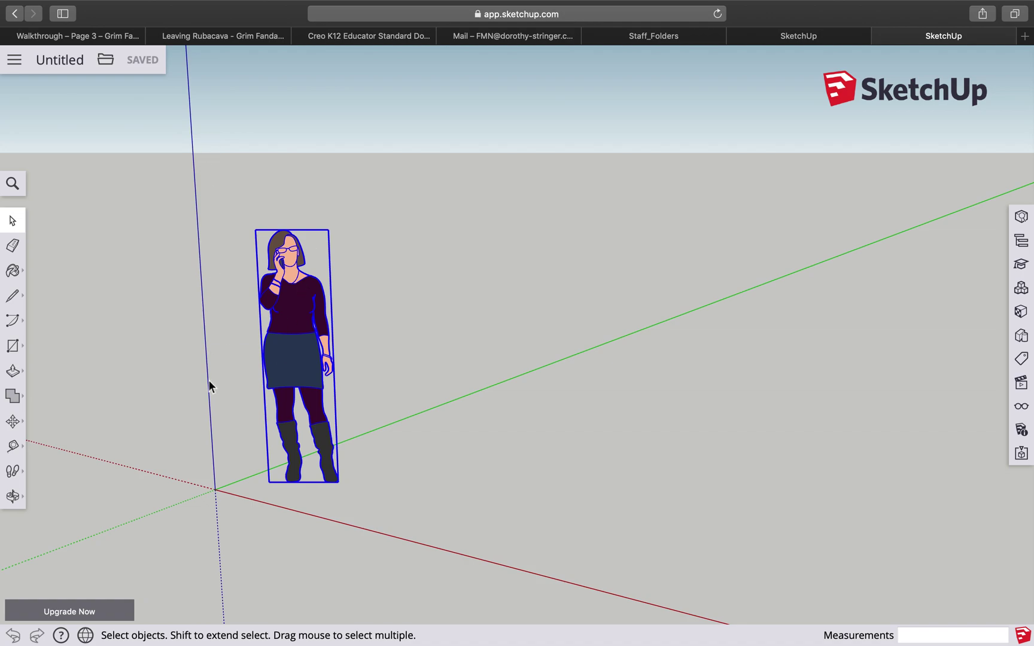
click(196, 244)
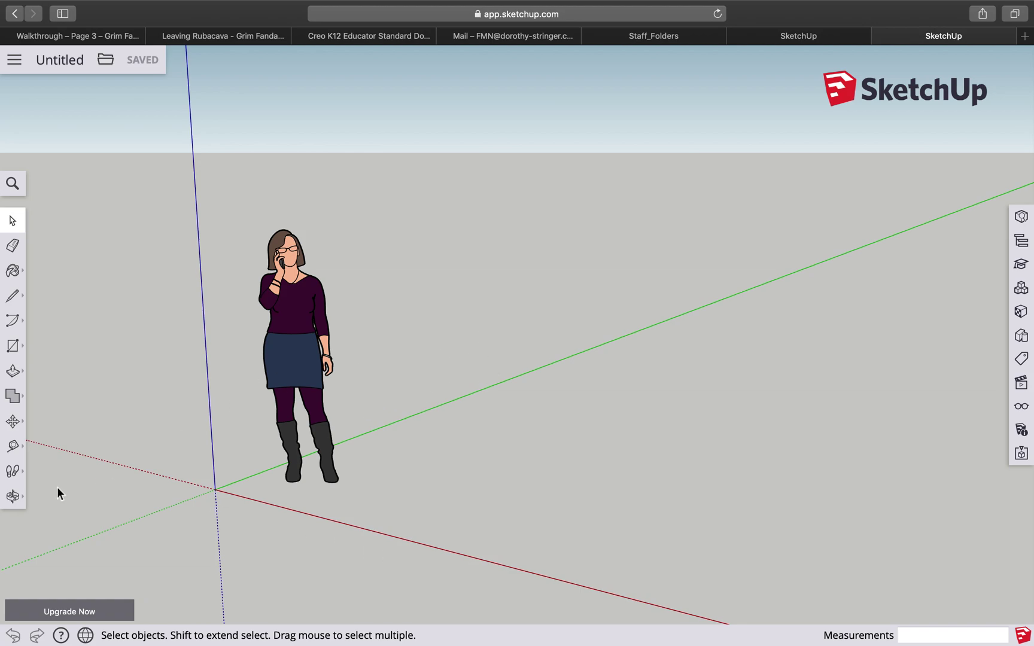
Orbit the view around the standing figure with the Orbit tool.
click(13, 497)
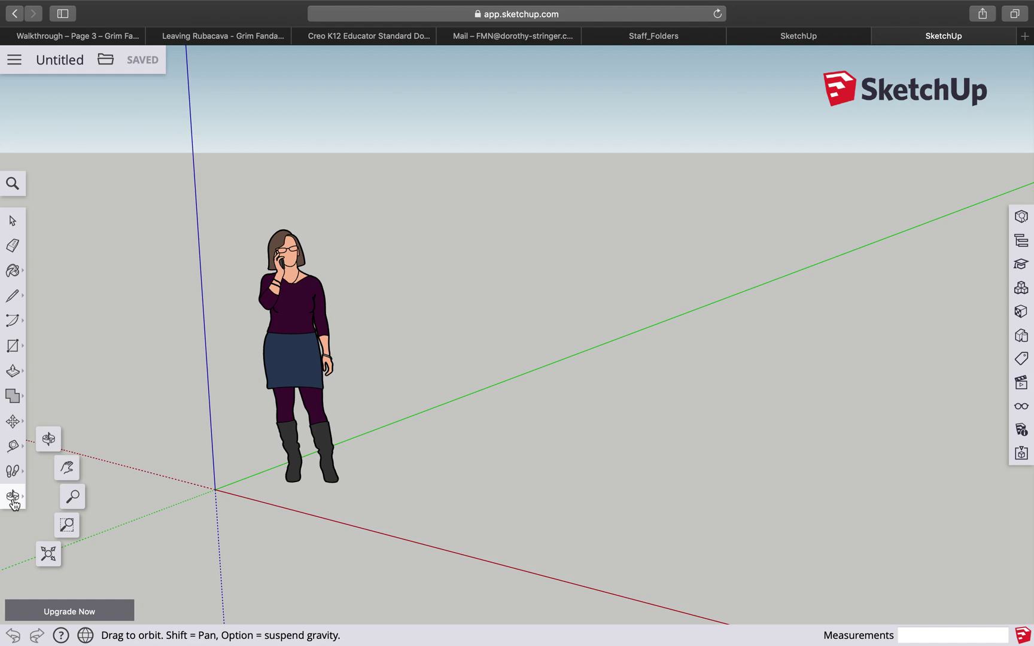
click(49, 446)
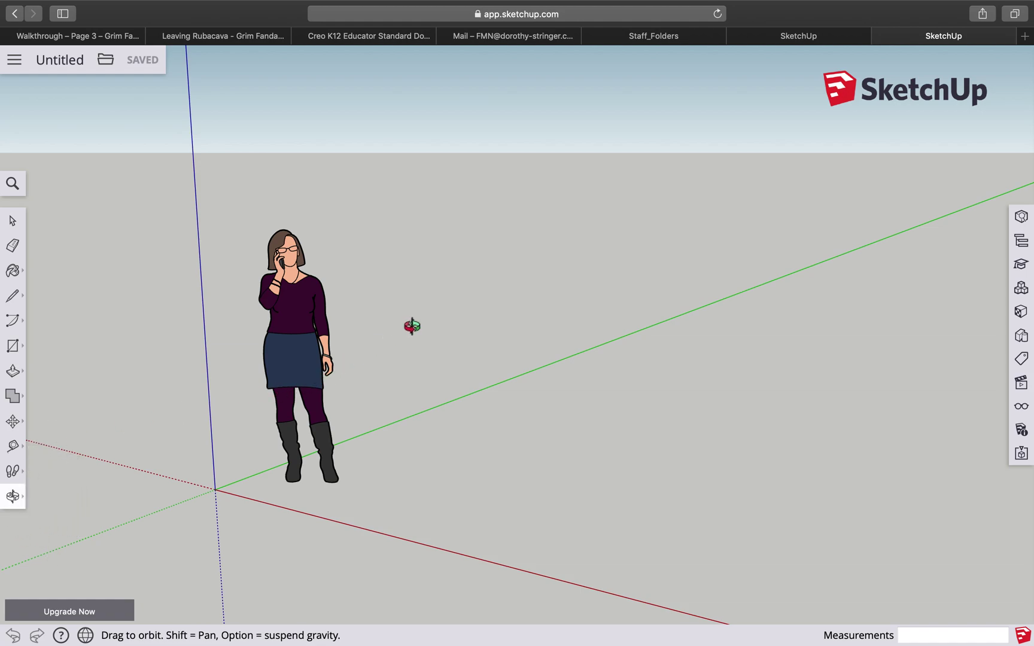
drag(453, 284, 538, 282)
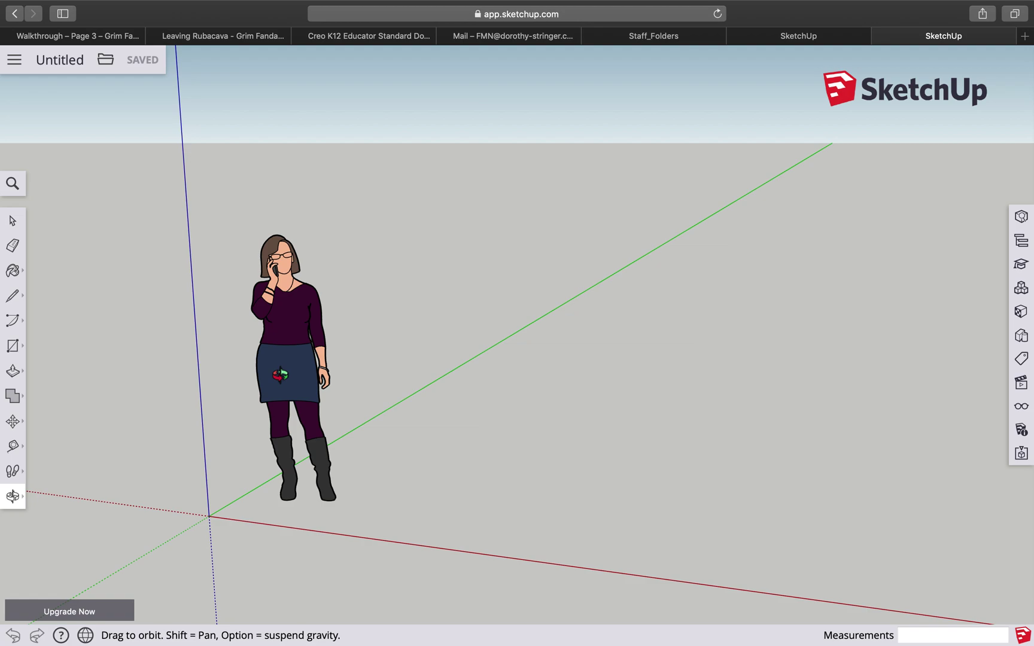
Zoom out from the figure and back in on it several times near the axes' origin.
scroll(280, 375, down, 15)
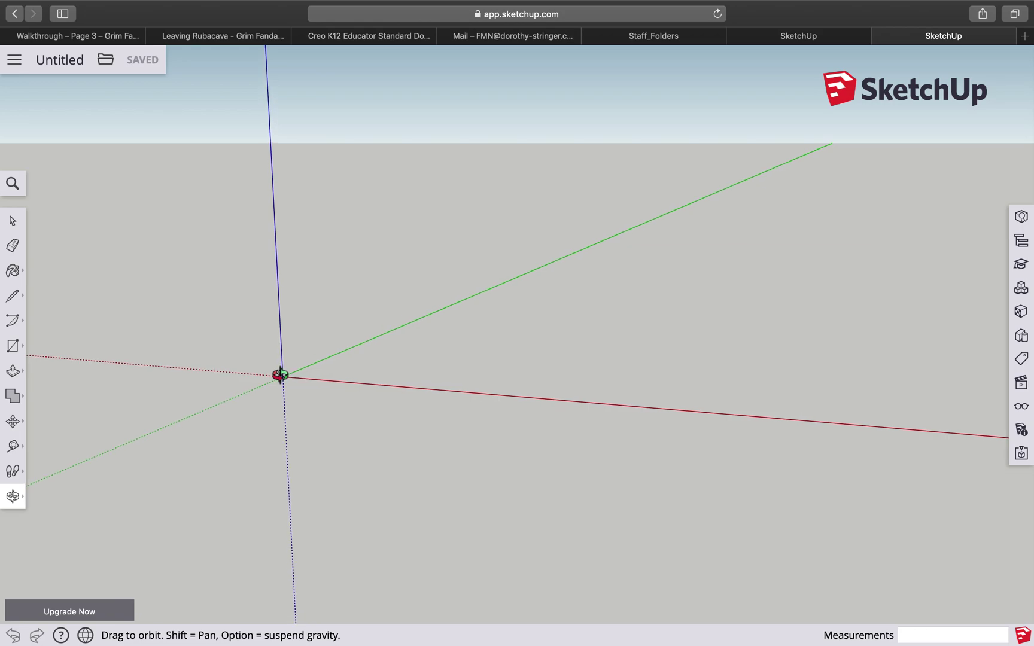
scroll(284, 395, up, 10)
scroll(284, 395, up, 3)
scroll(285, 395, down, 5)
scroll(284, 395, up, 6)
scroll(284, 395, down, 6)
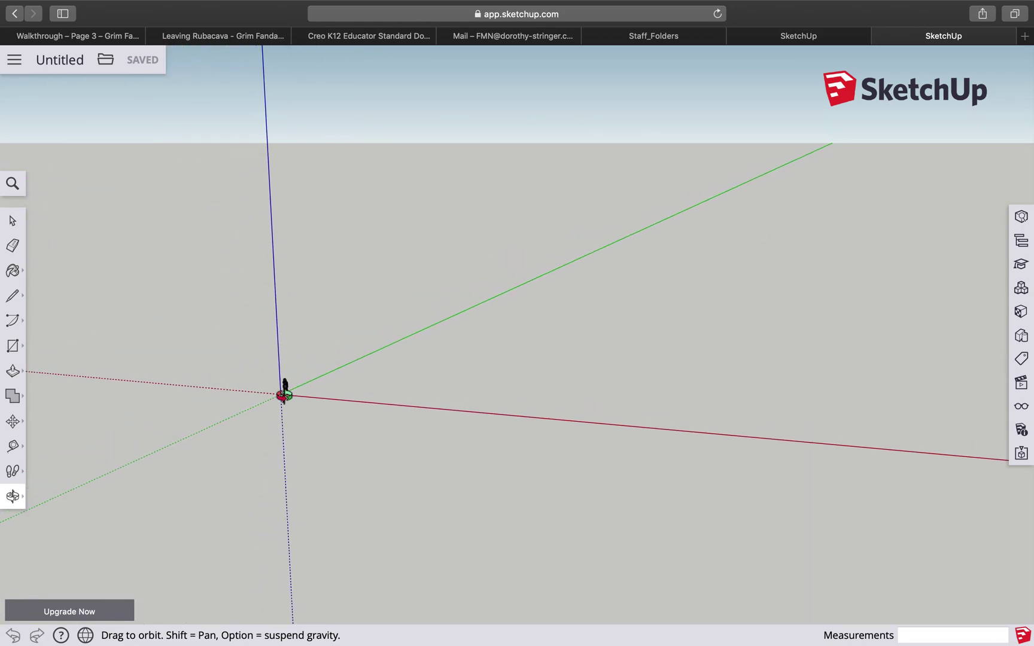
scroll(285, 395, up, 6)
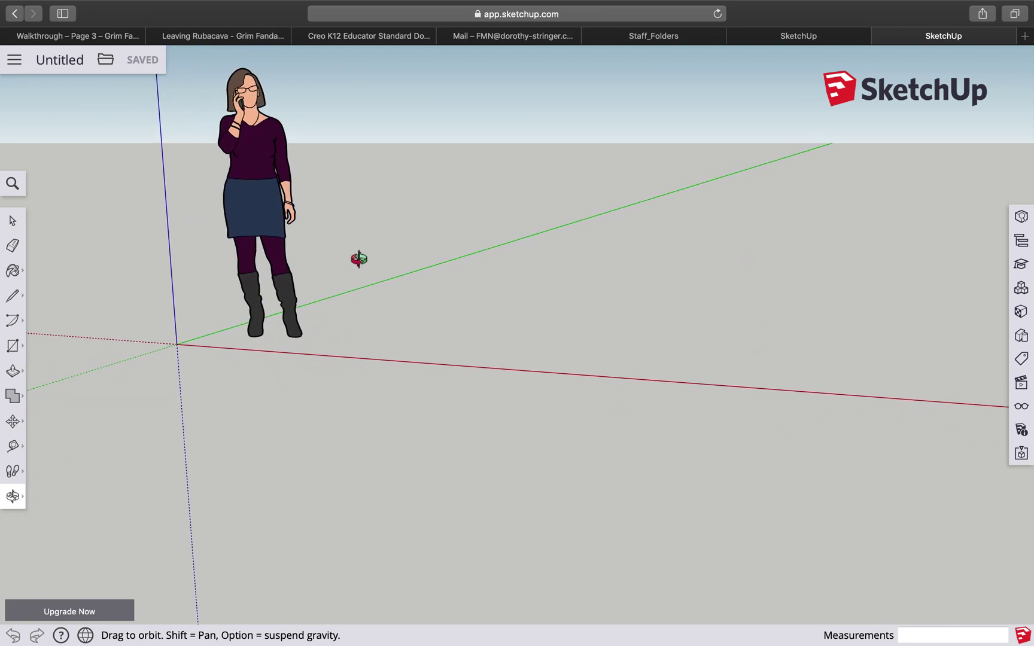
Pan the view to shift the figure across the modeling area, and repeat with the Pan tool.
drag(363, 217, 500, 302)
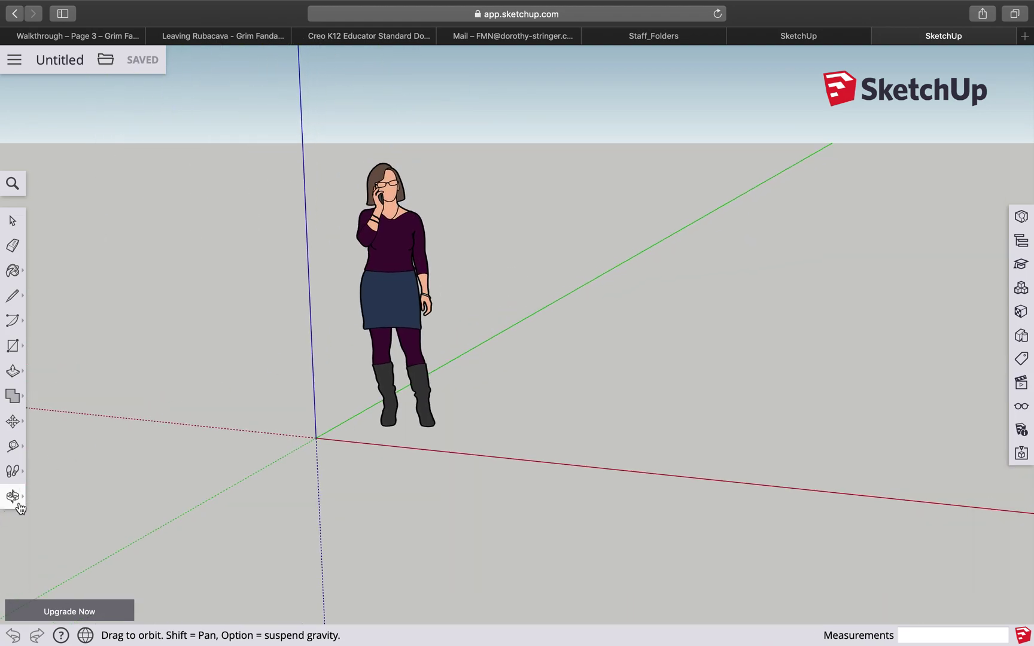
mouse_move(12, 498)
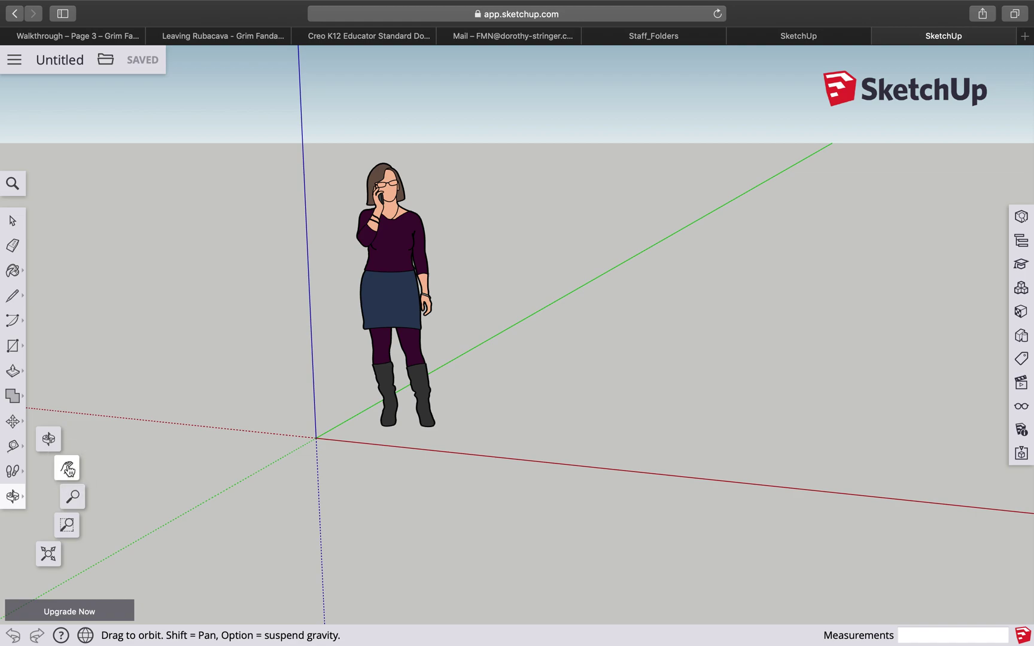
click(68, 471)
mouse_move(503, 319)
mouse_down()
mouse_move(457, 315)
mouse_move(383, 391)
mouse_move(454, 268)
mouse_move(492, 300)
mouse_move(490, 318)
mouse_up()
Return to the Orbit tool, tilt the view slightly, and zoom in on the figure's legs.
click(16, 498)
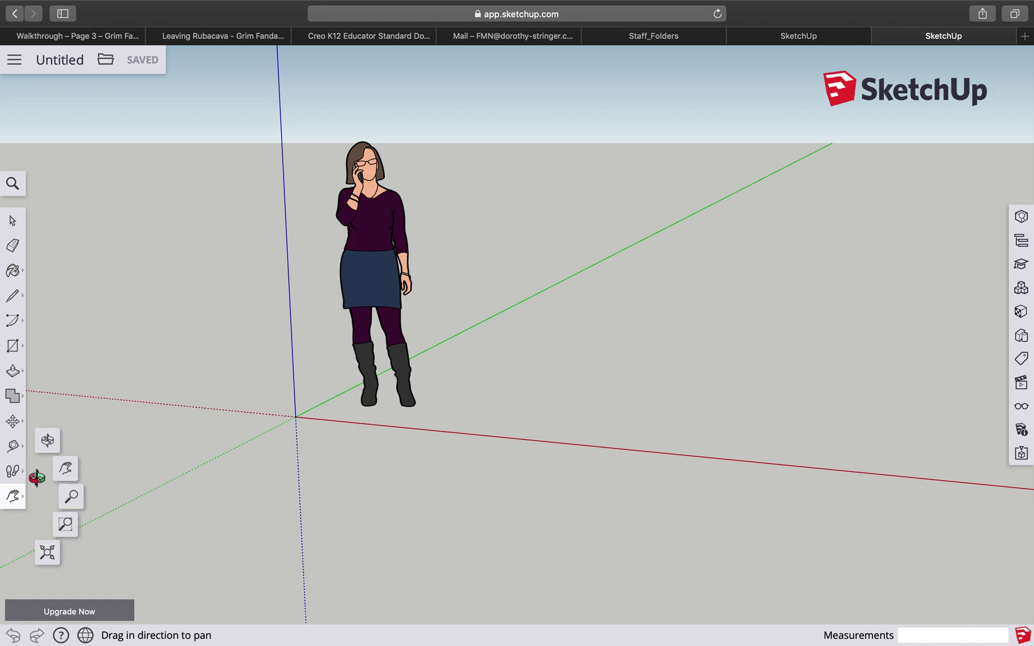
click(52, 445)
drag(536, 302, 526, 314)
scroll(385, 433, down, 5)
scroll(381, 434, up, 8)
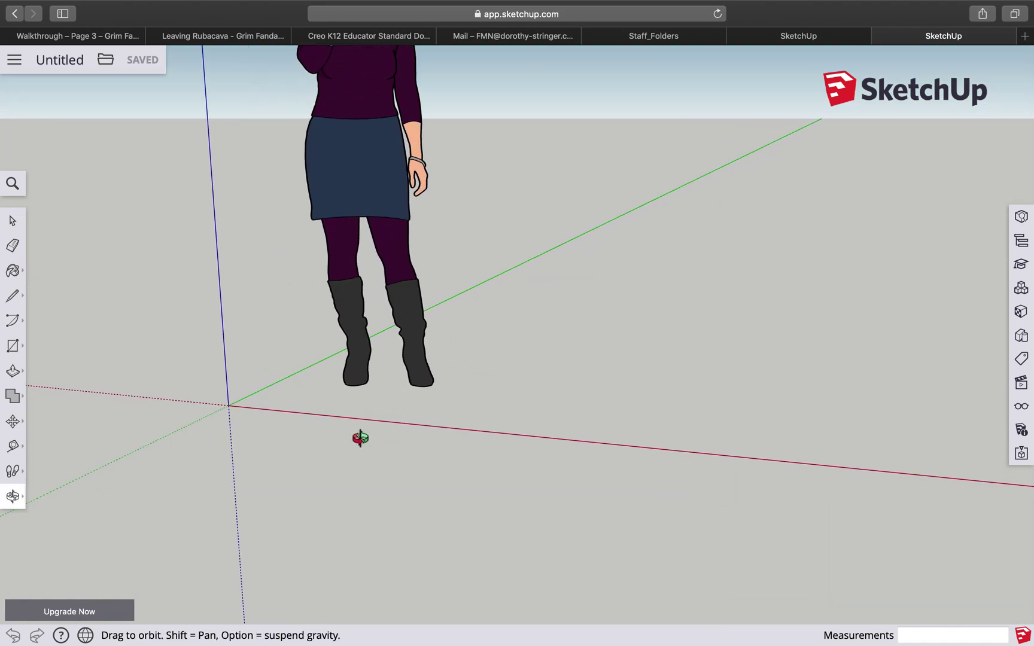
Draw a closed four-sided ground face with the Line tool from the origin, with sides following the red and green axes, about 8' 9" along green.
click(14, 501)
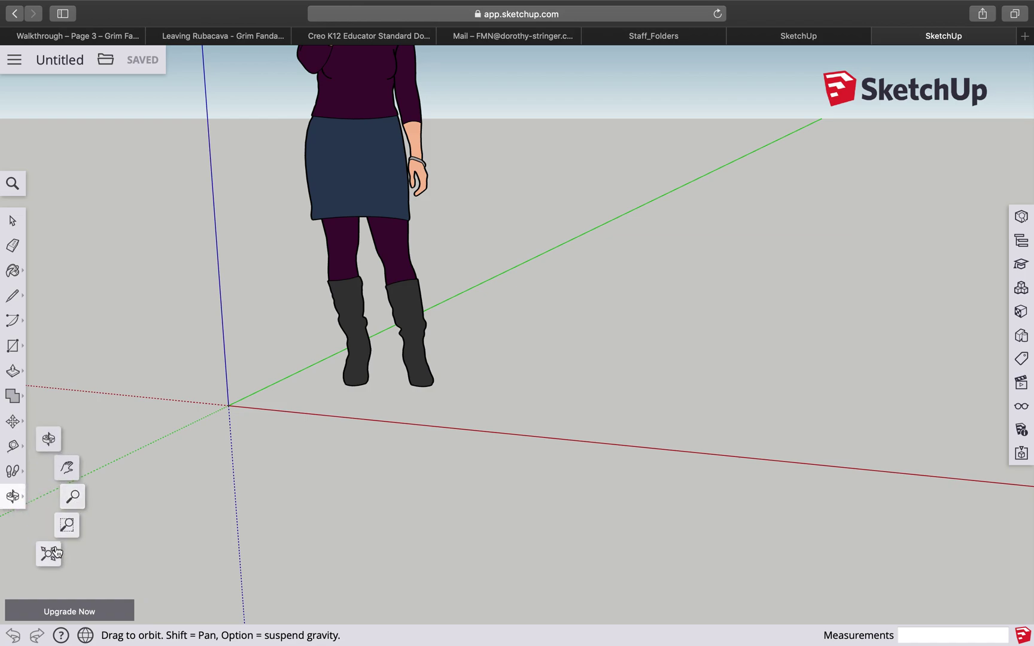
scroll(326, 342, down, 4)
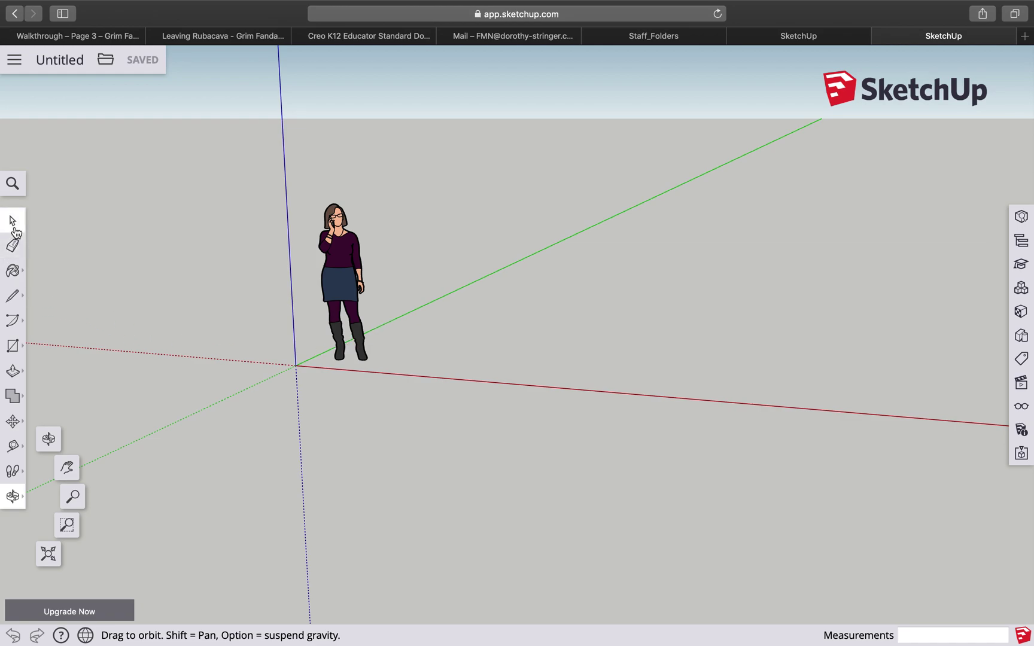
click(13, 296)
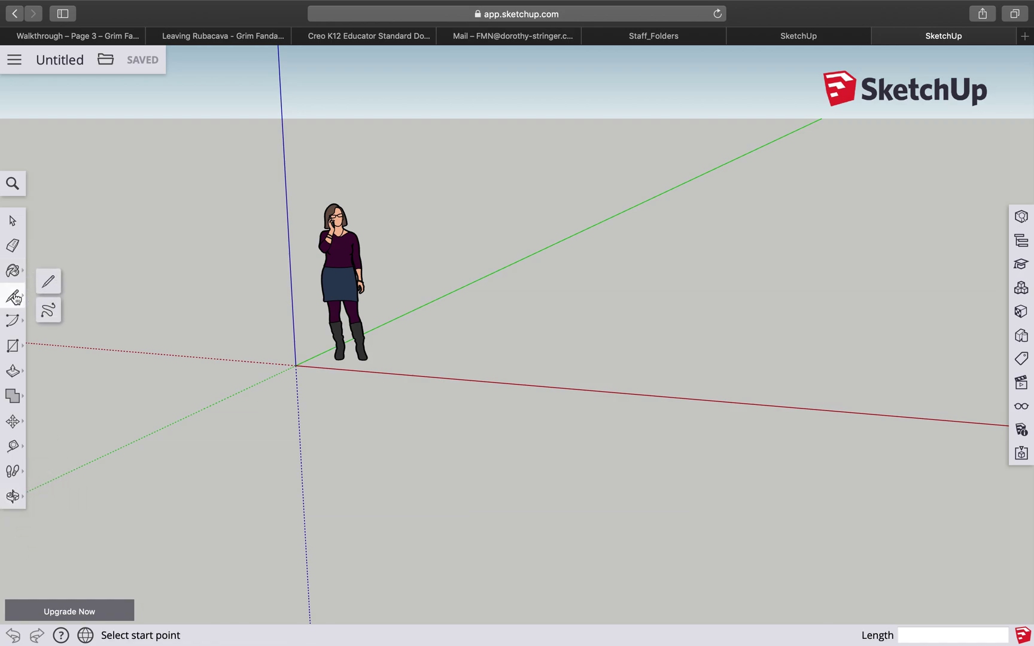
click(47, 283)
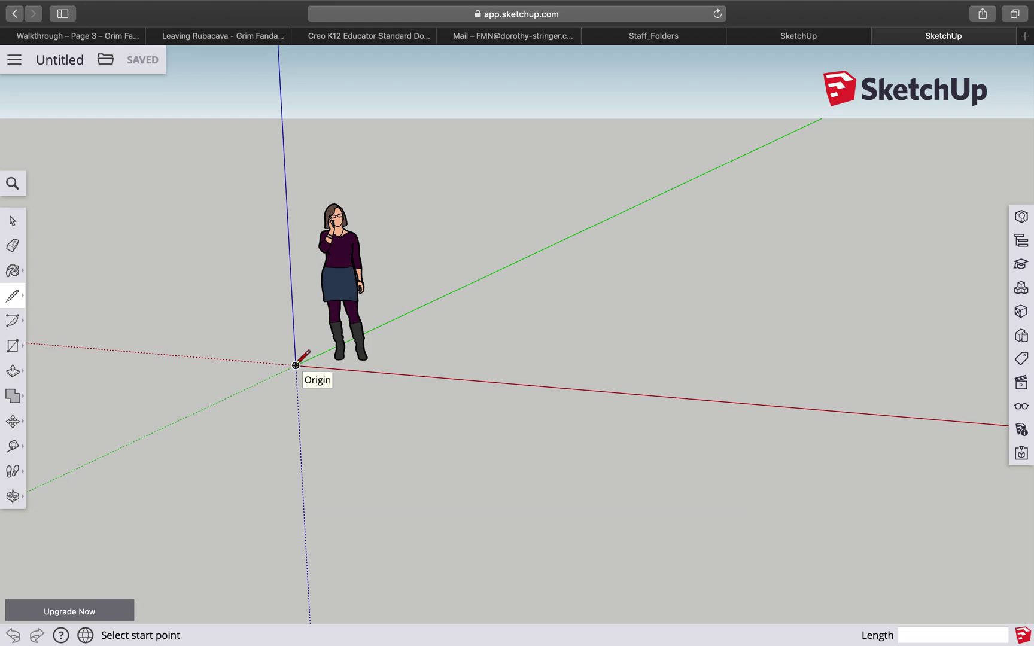
click(296, 365)
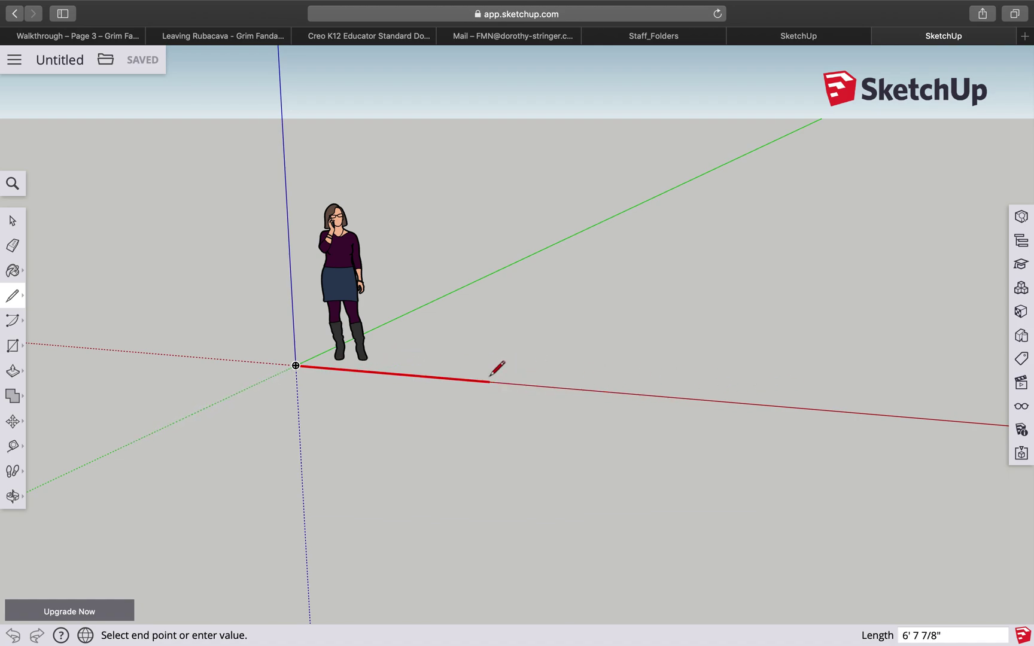
click(514, 383)
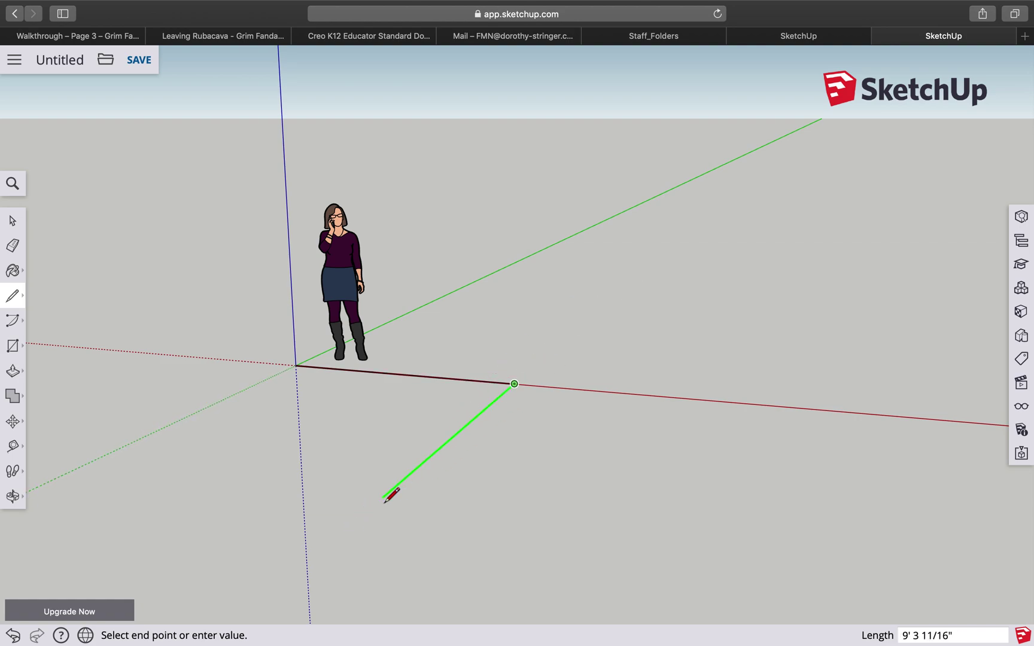
click(395, 486)
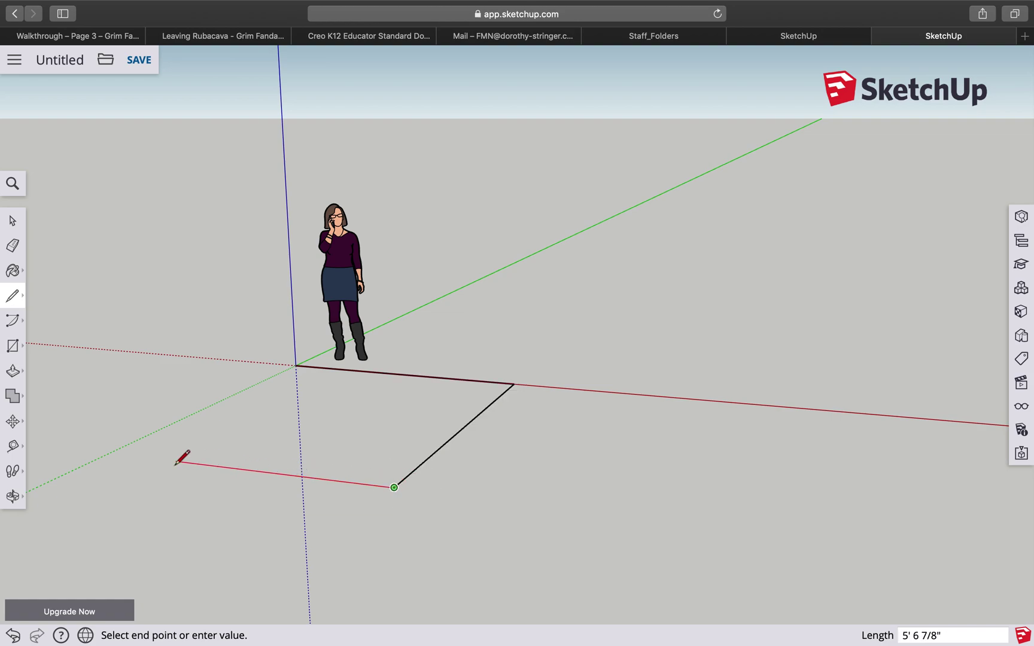
click(110, 452)
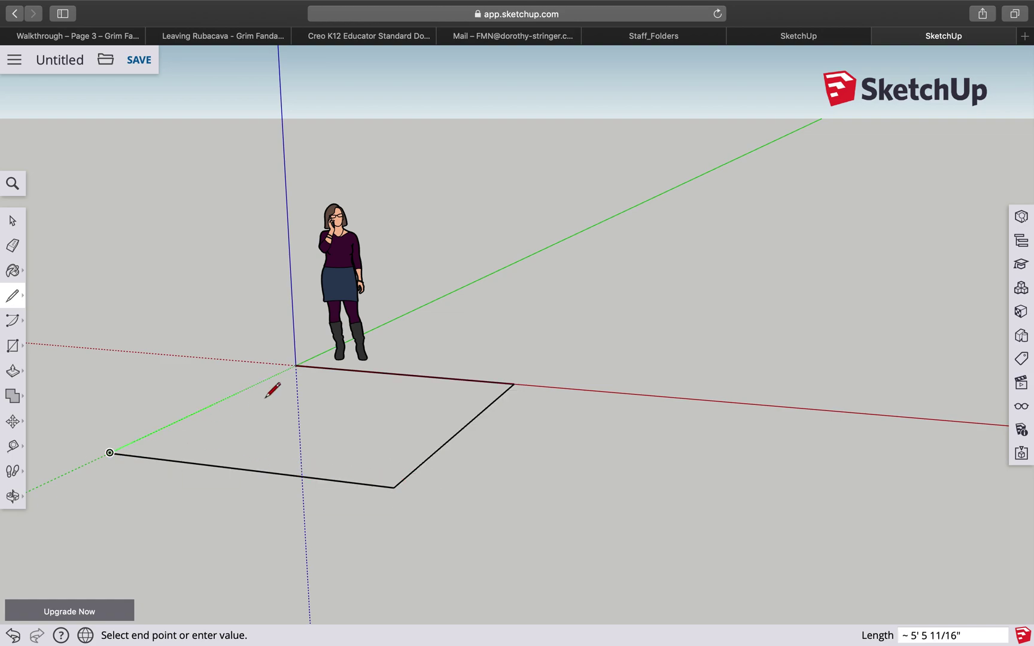
click(296, 365)
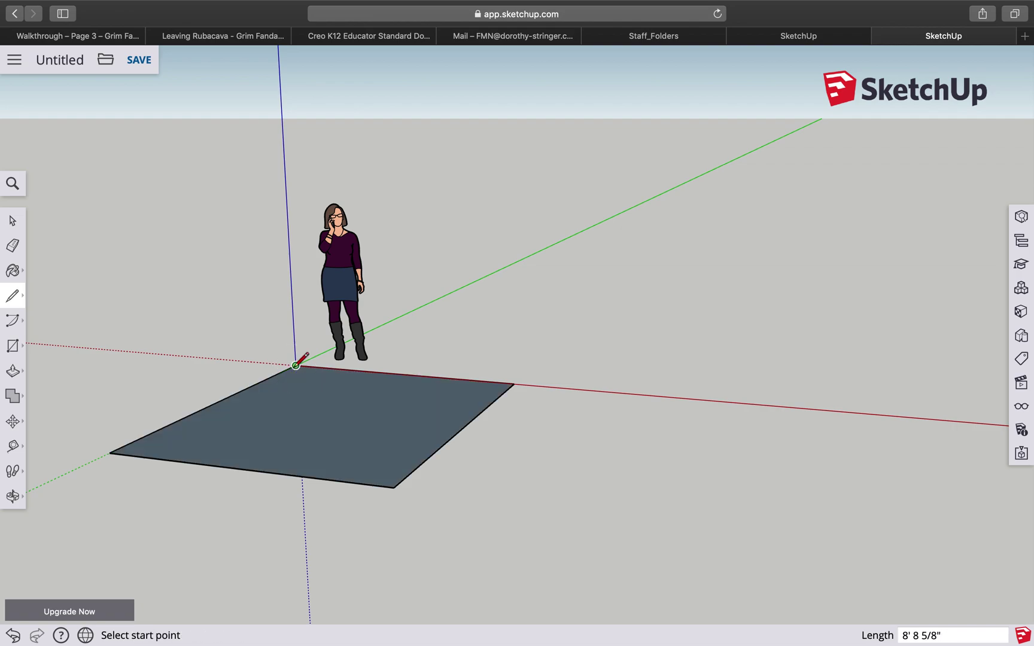
Draw an upright rectangle of about 5' 10" by 8' 11" behind the figure, spanning from the green axis to the blue axis.
click(18, 354)
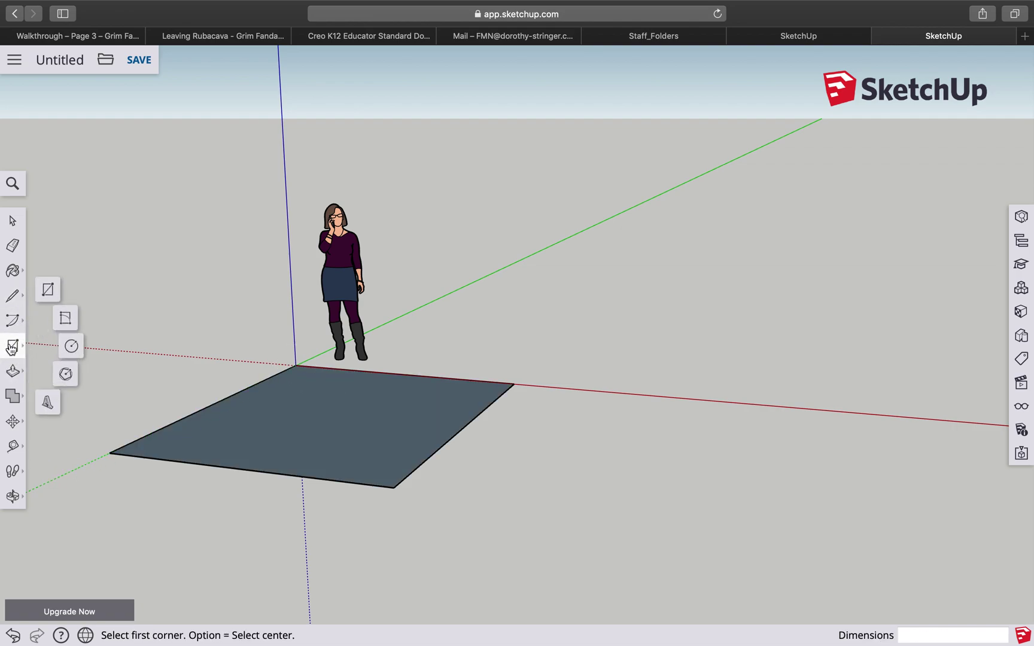
click(43, 296)
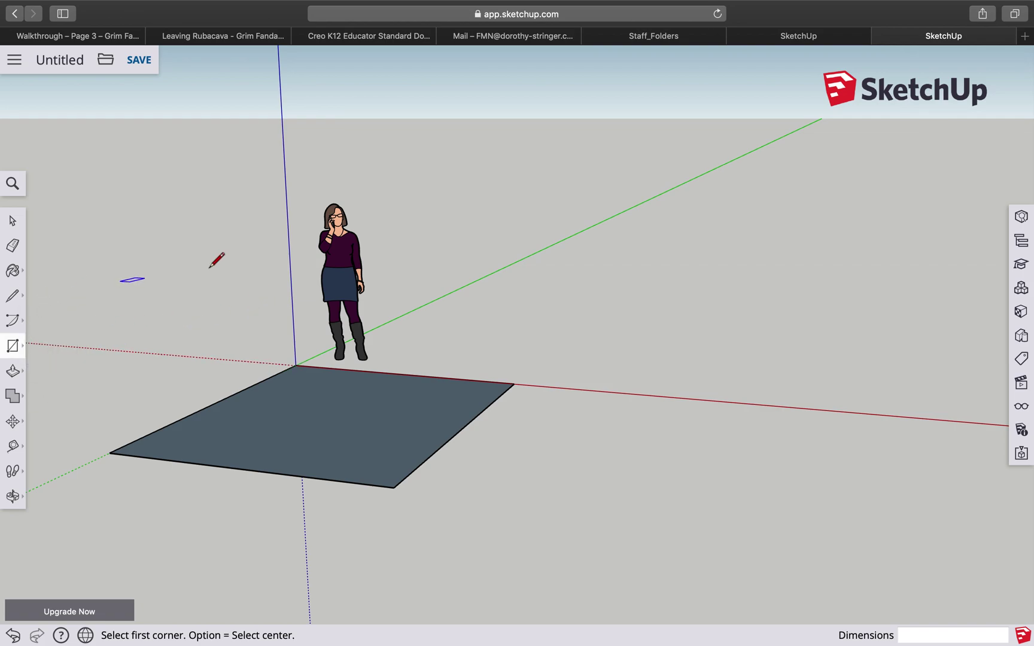
click(407, 313)
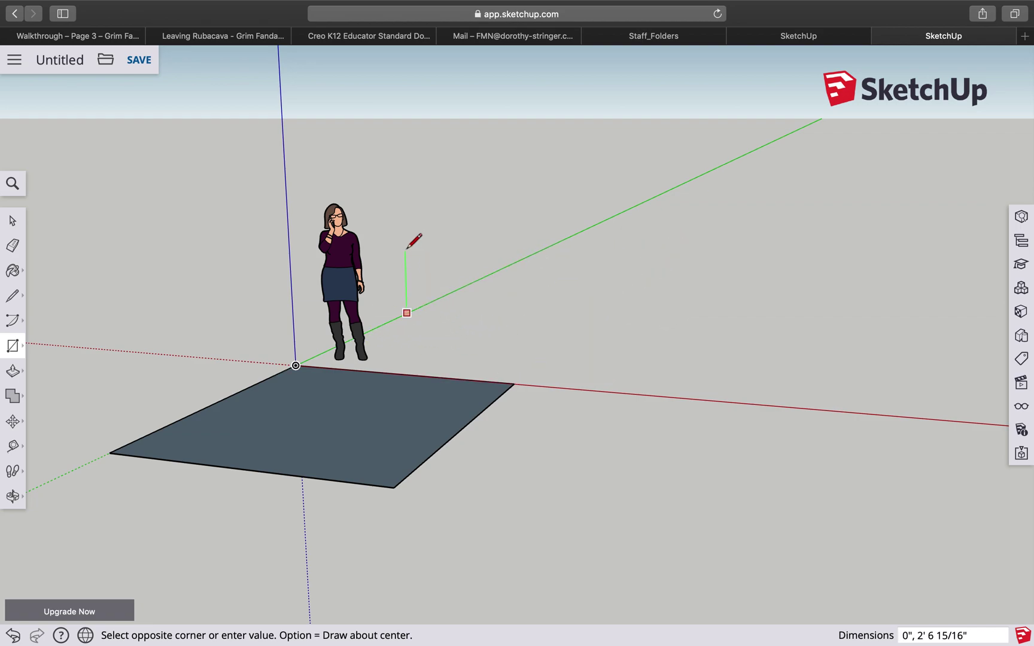
click(286, 182)
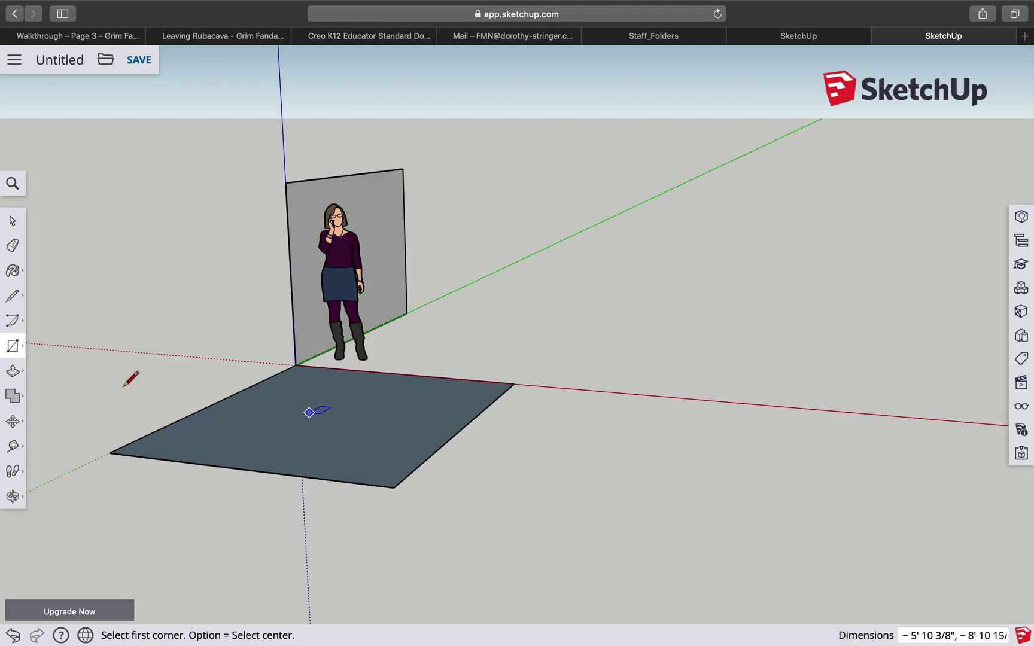
Push/Pull the ground face upward about 4' 4" into a box.
click(13, 374)
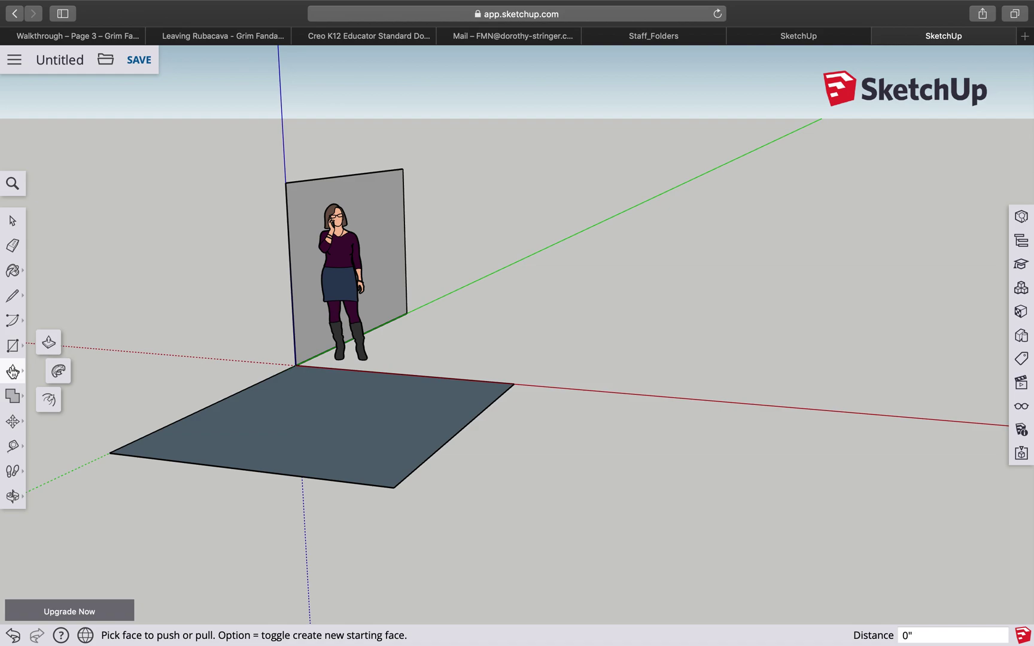
click(48, 345)
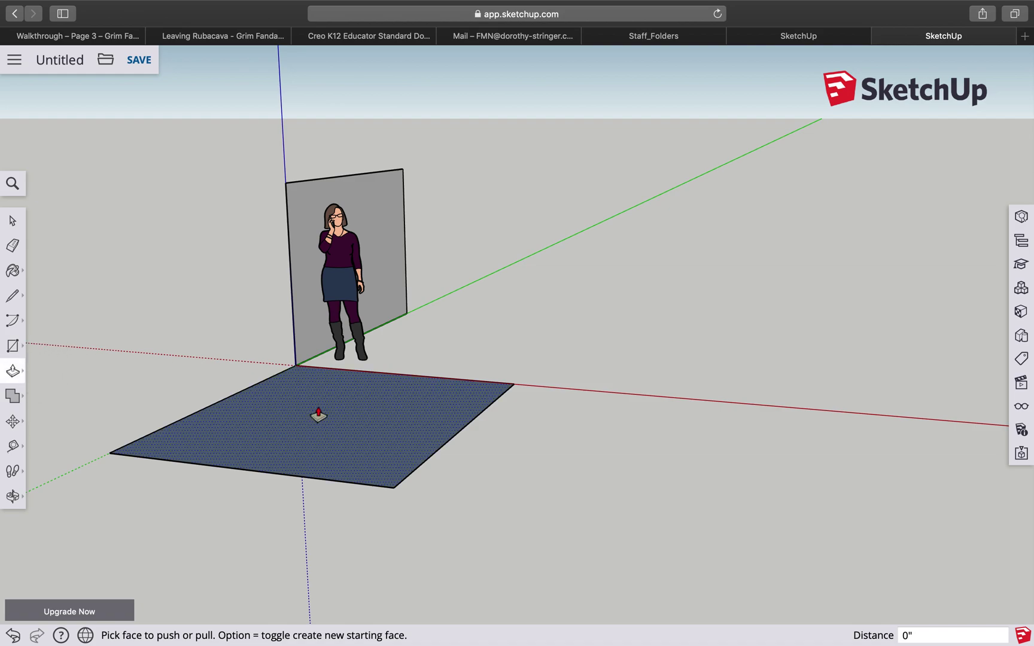
drag(318, 414, 295, 259)
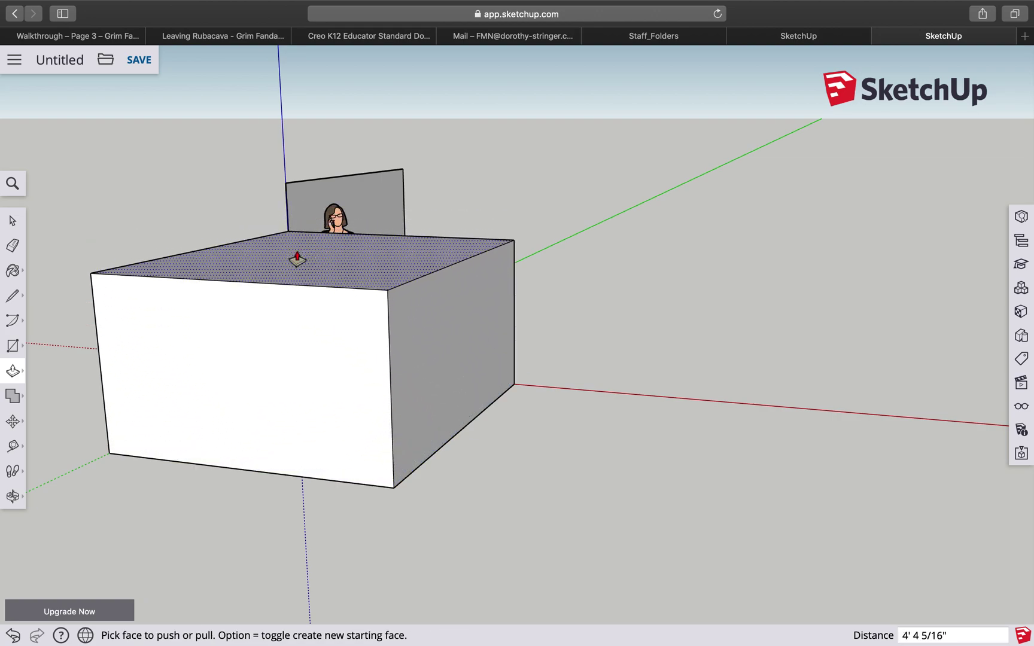
Push/Pull the upright rectangle into a thin, lower block beside the box, and raise the top of the box.
click(13, 496)
drag(608, 346, 90, 356)
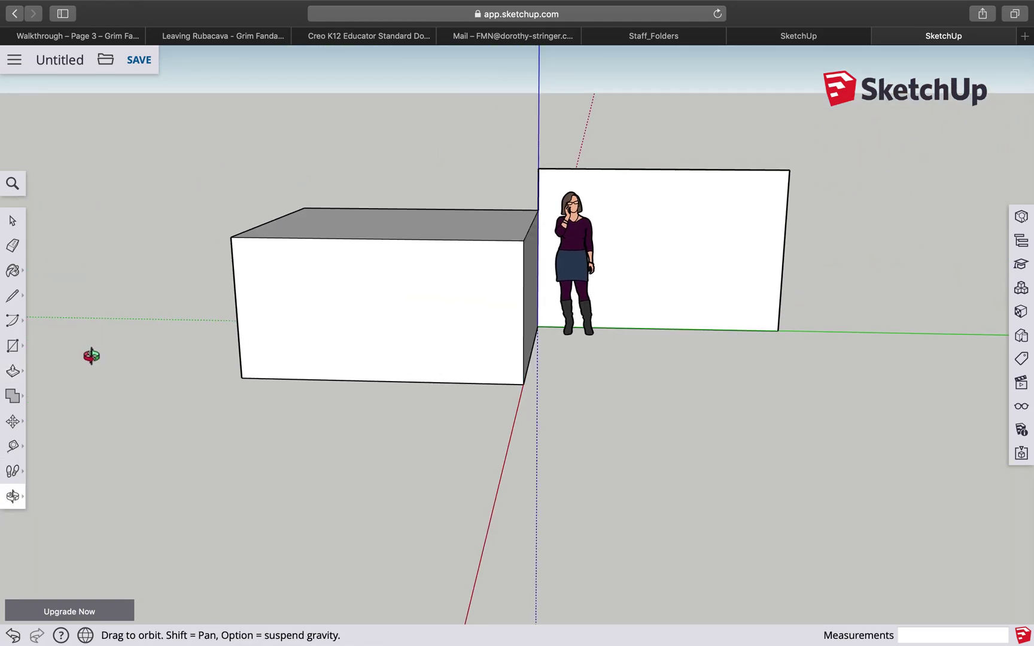
drag(525, 423, 42, 483)
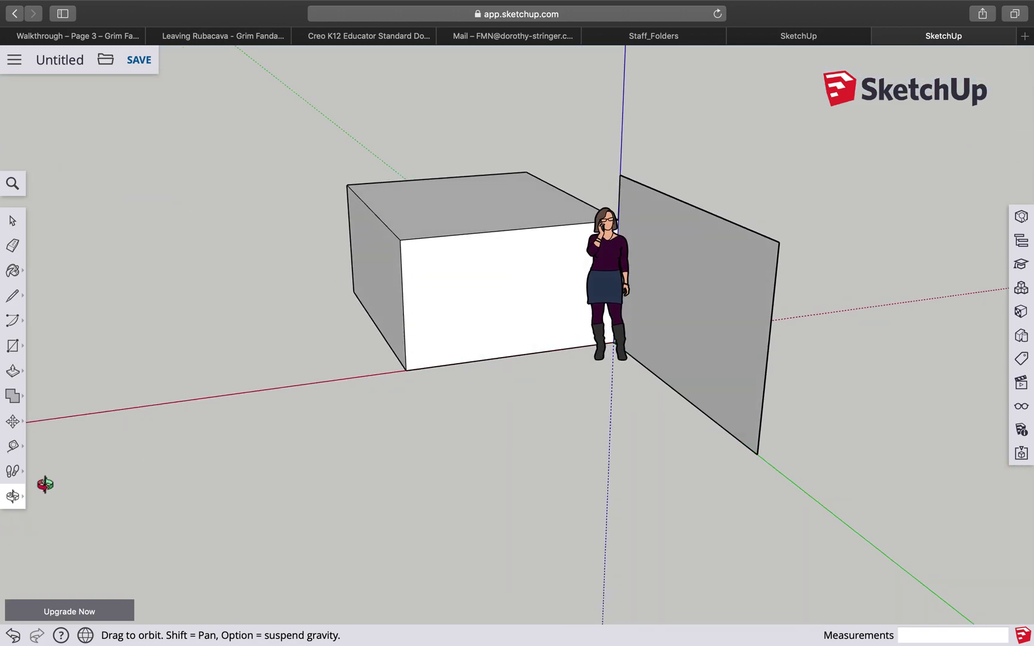
click(12, 372)
drag(712, 344, 869, 304)
drag(572, 189, 520, 169)
drag(778, 201, 793, 386)
drag(700, 295, 722, 282)
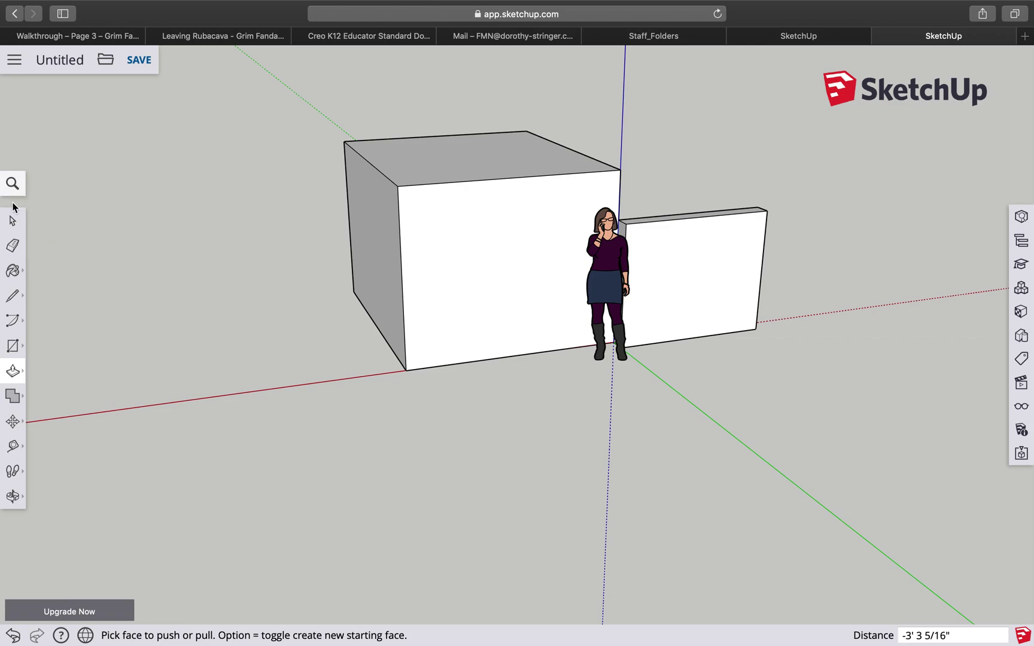
Draw two diagonal lines across the box's top face from corner to opposite corner.
click(13, 298)
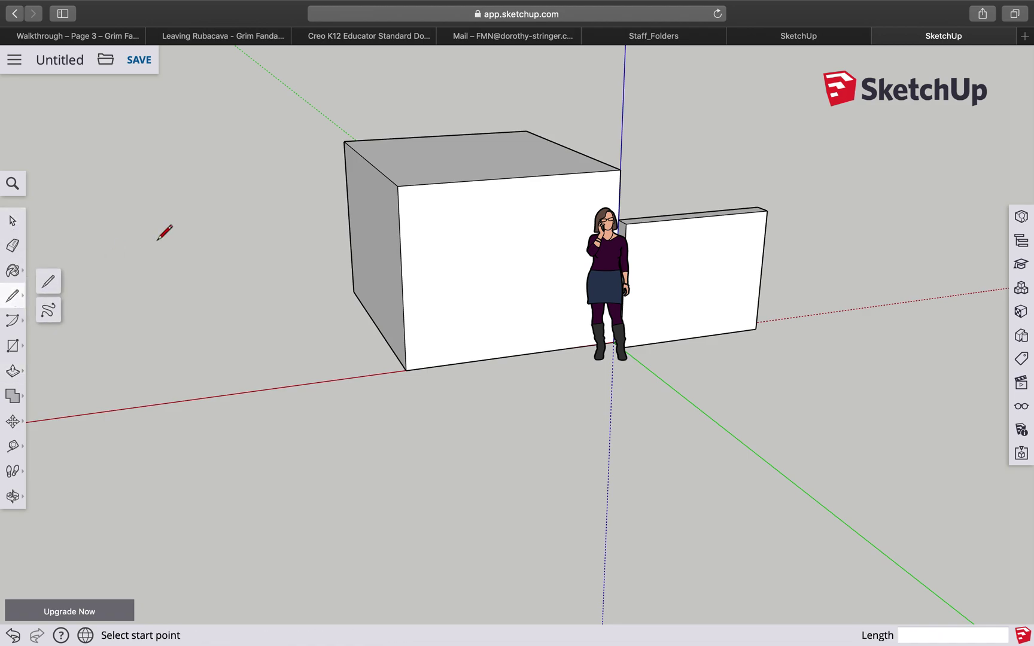
click(45, 286)
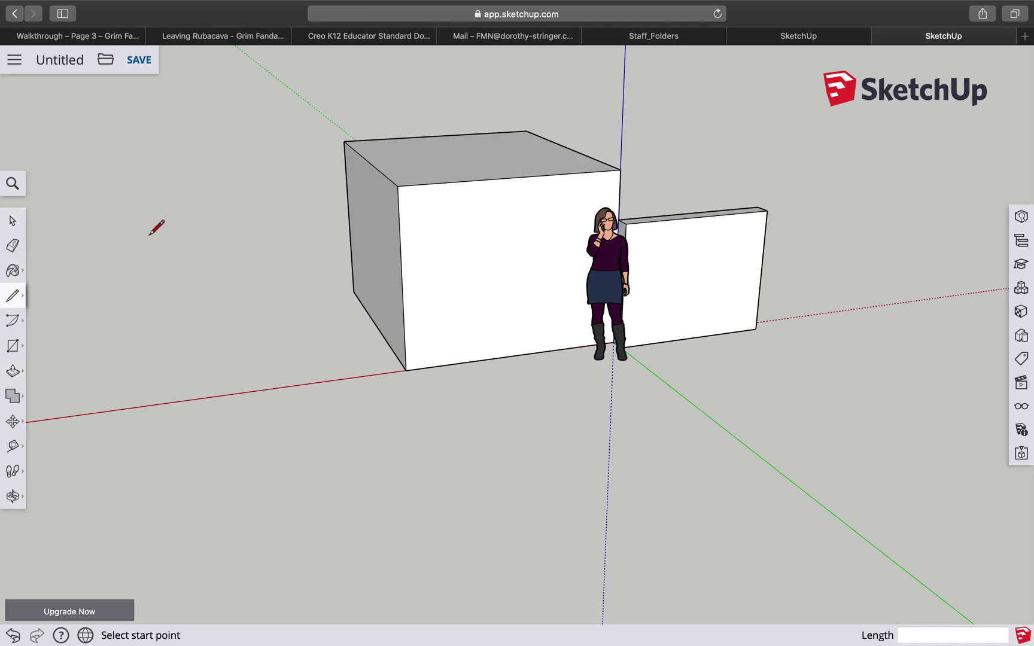
click(344, 141)
click(620, 170)
click(526, 131)
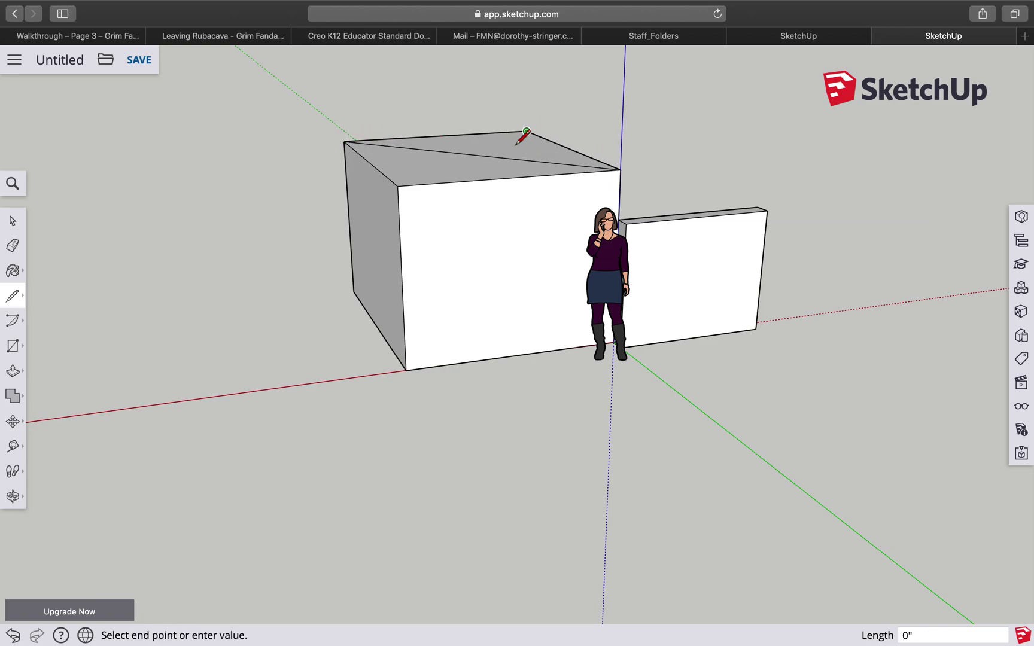
click(398, 186)
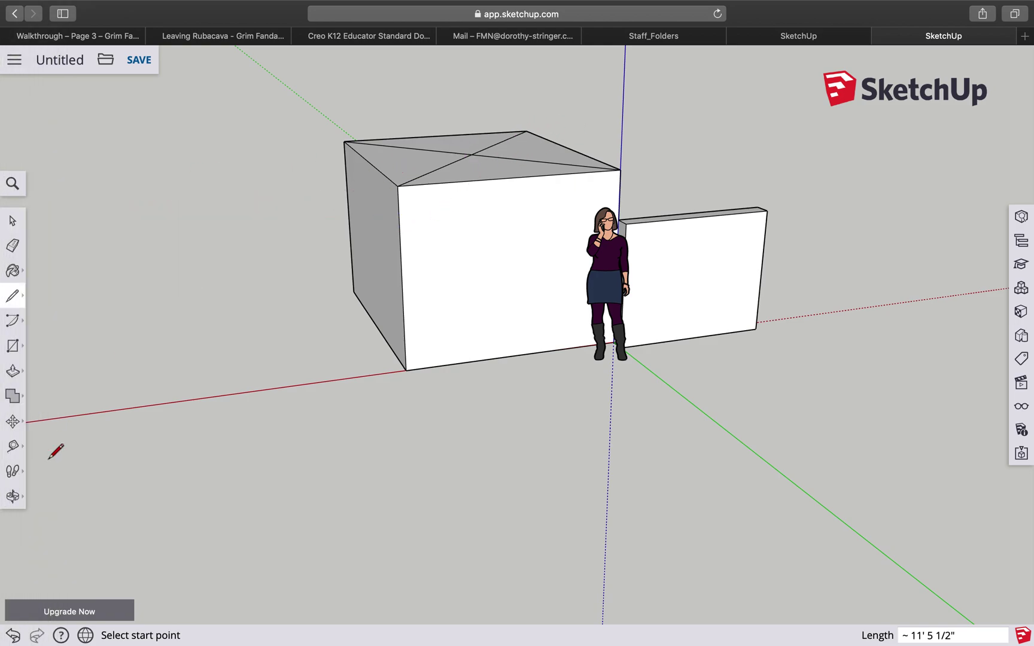
Move the crossing point of the diagonals up along the blue axis by about 6' 7" to form a pitched roof.
click(13, 496)
drag(343, 275, 482, 482)
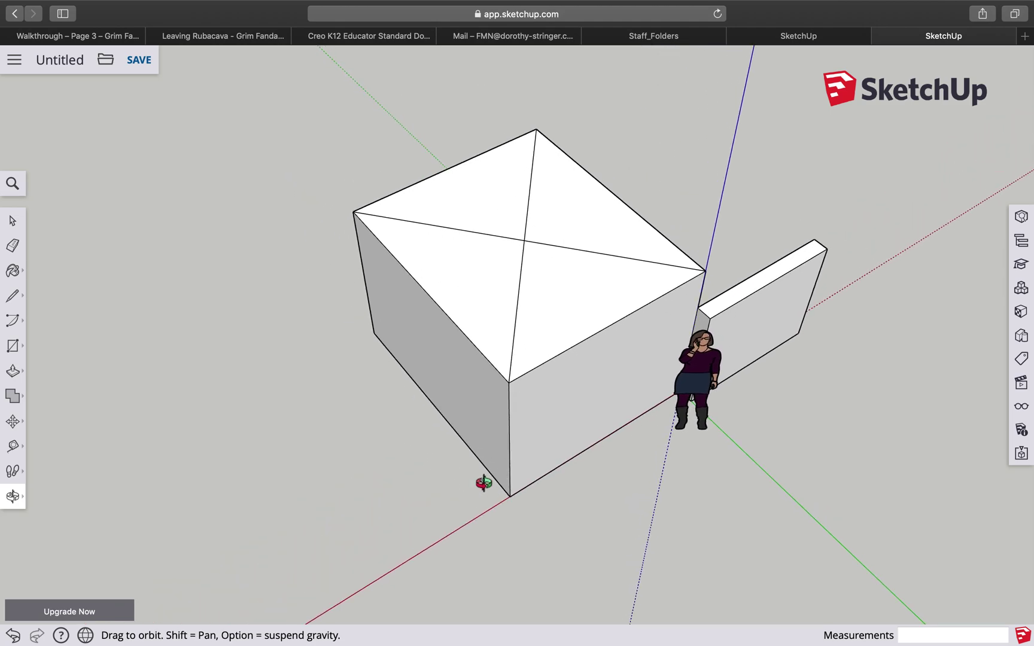
click(13, 424)
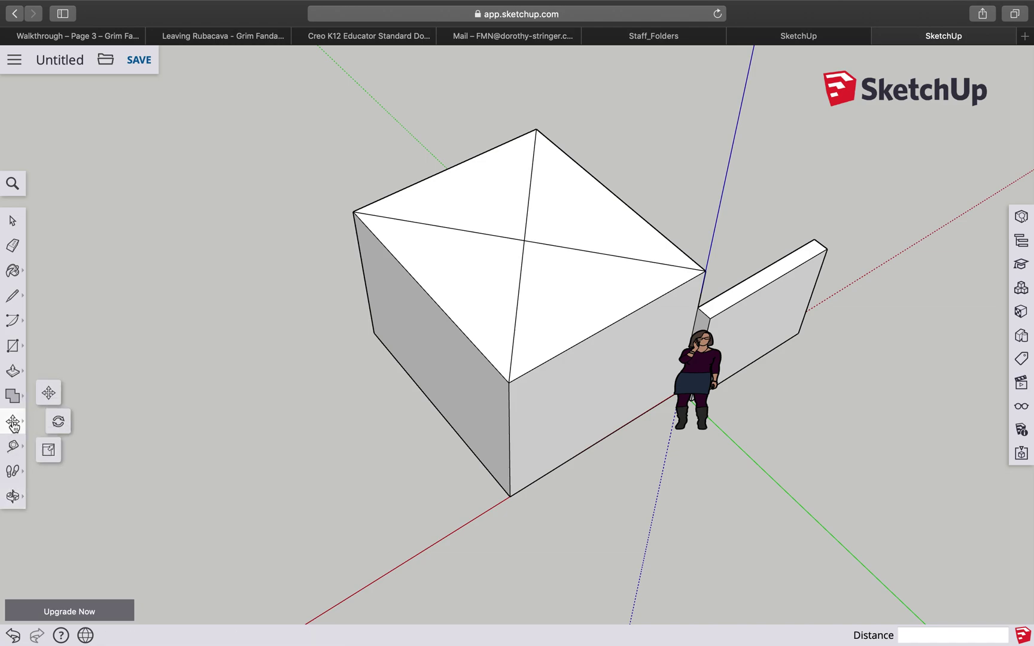
click(48, 394)
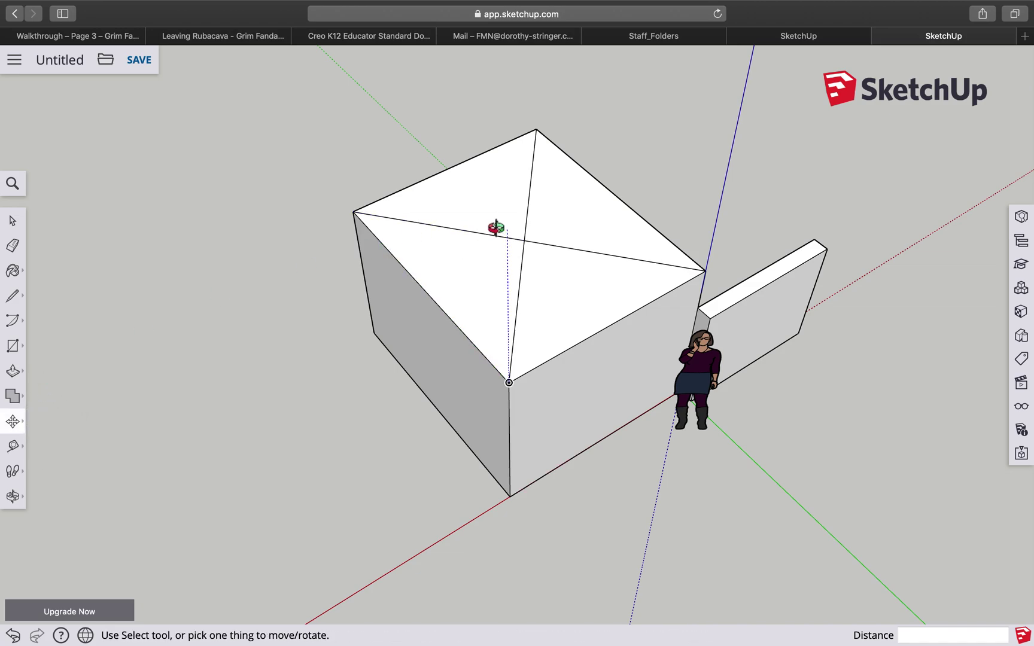
click(526, 238)
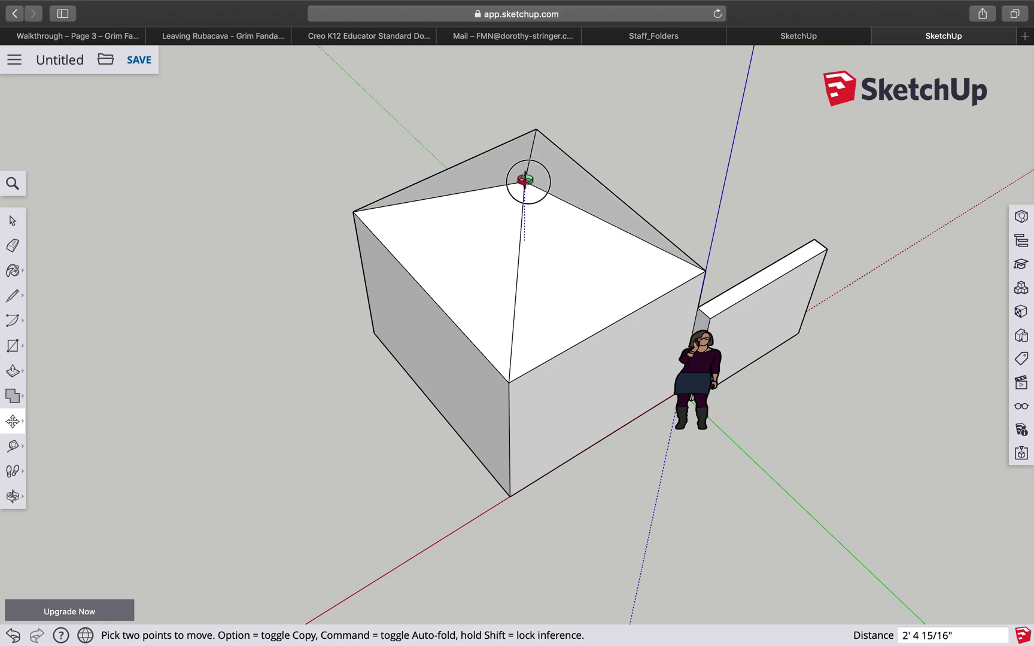
click(525, 142)
click(525, 131)
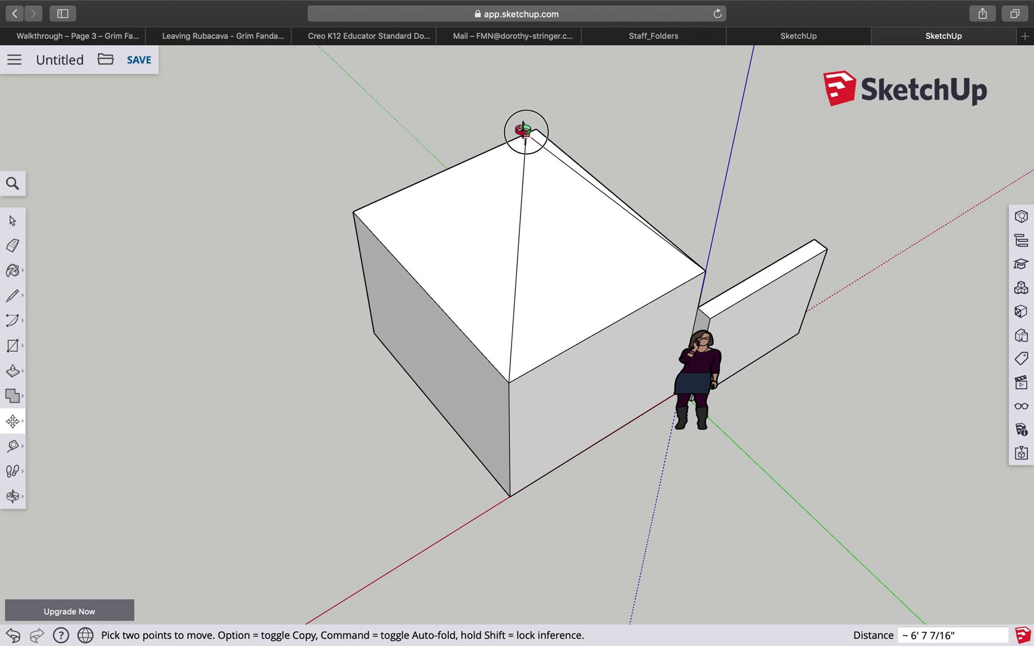
click(590, 224)
click(675, 233)
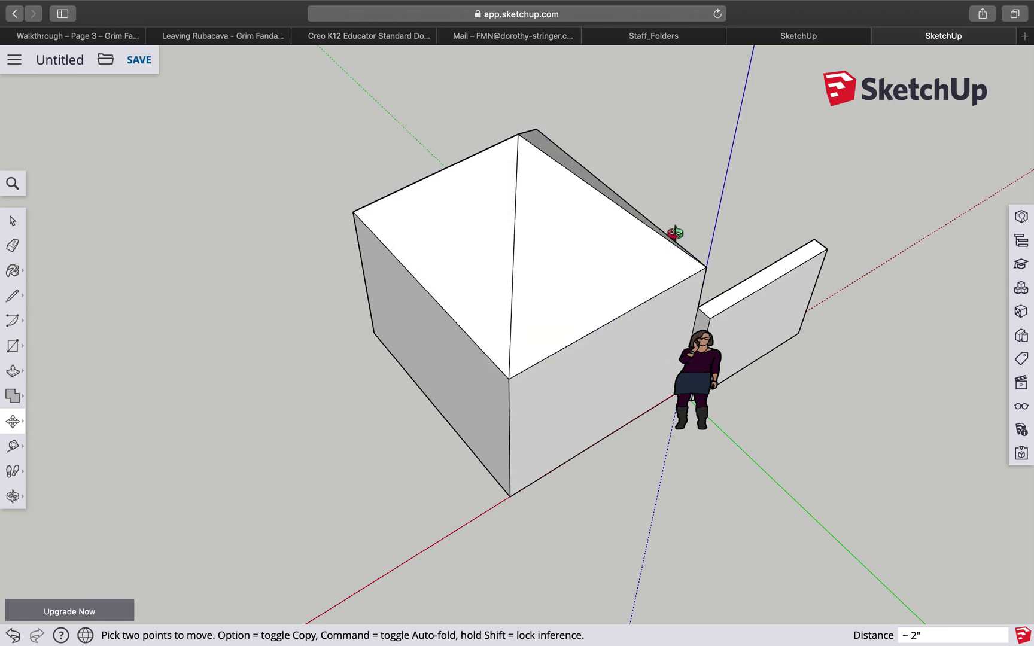
key(super+z)
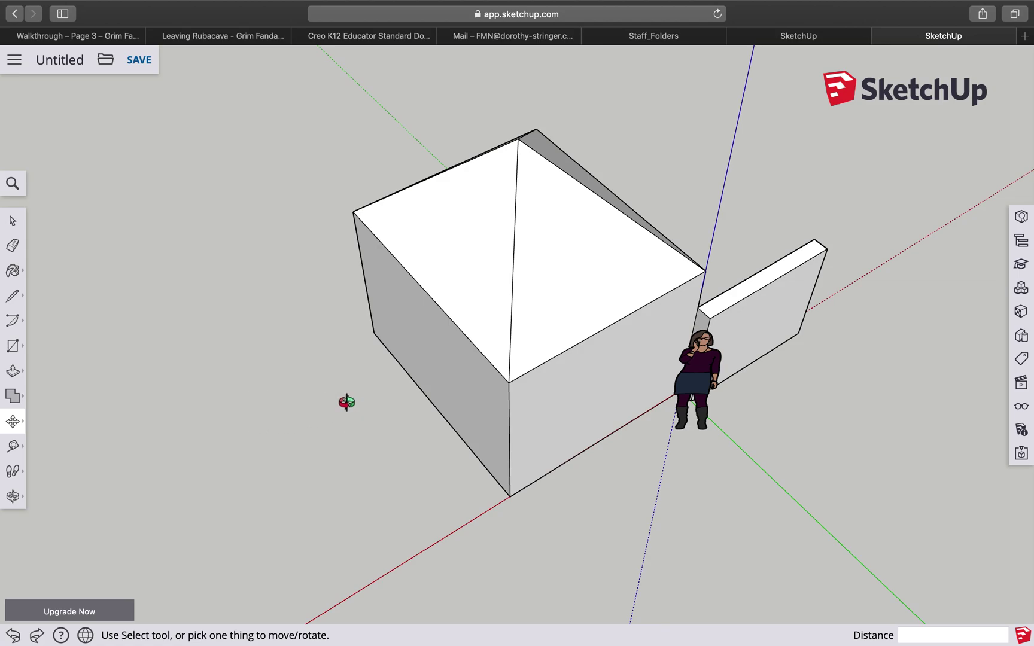
Orbit to a front view of the house and undo the last sideways shift of the roof's peak.
click(12, 495)
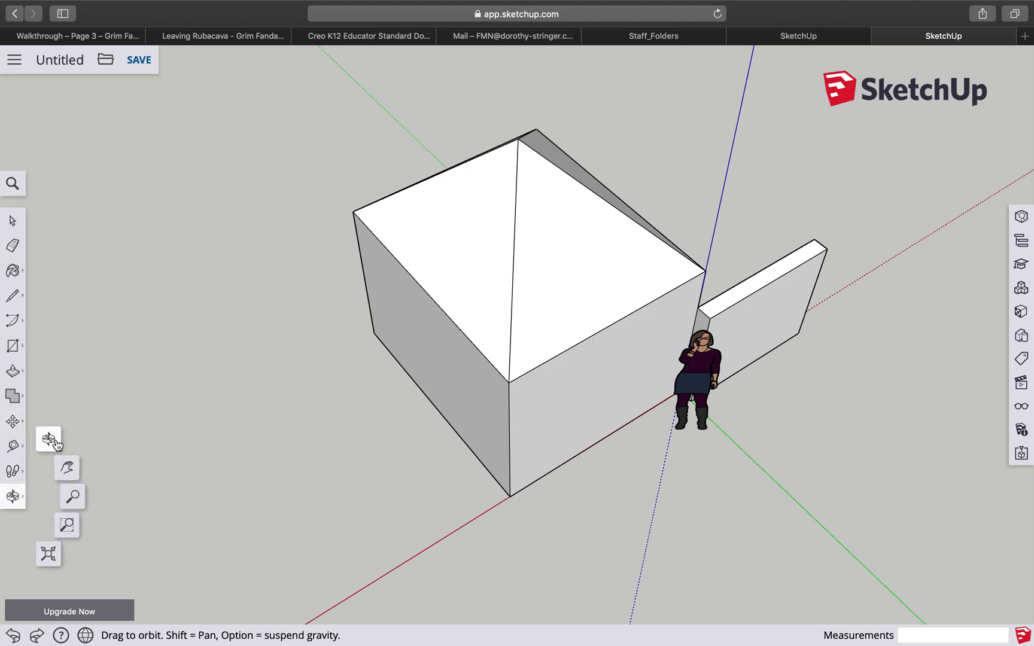
drag(224, 444, 539, 462)
mouse_move(482, 518)
mouse_down()
mouse_move(254, 508)
mouse_move(504, 587)
mouse_move(493, 494)
mouse_move(491, 520)
mouse_up()
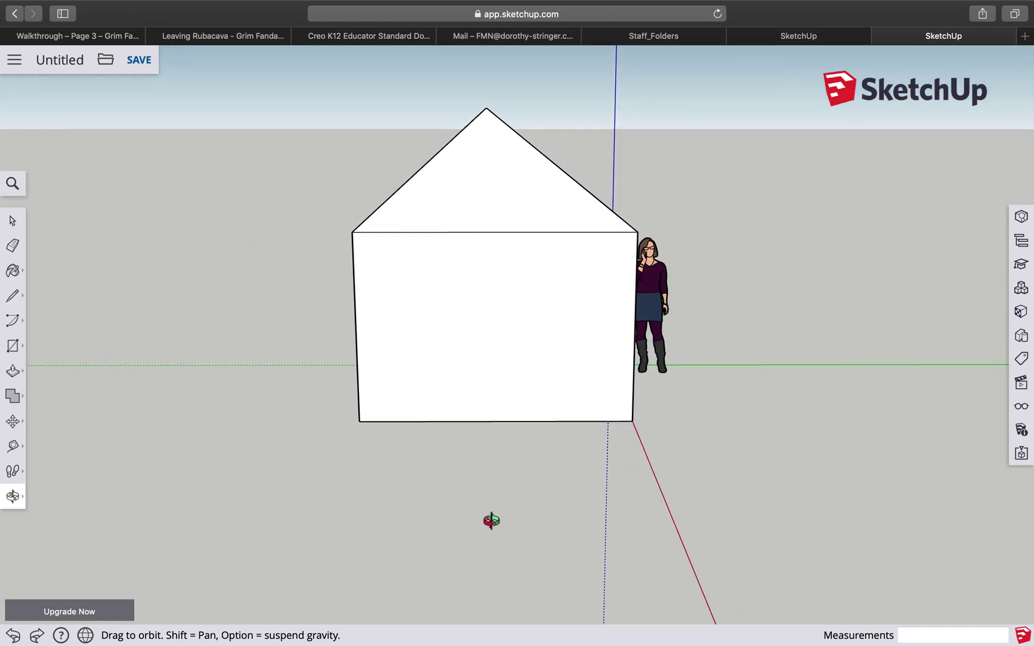
key(super+z)
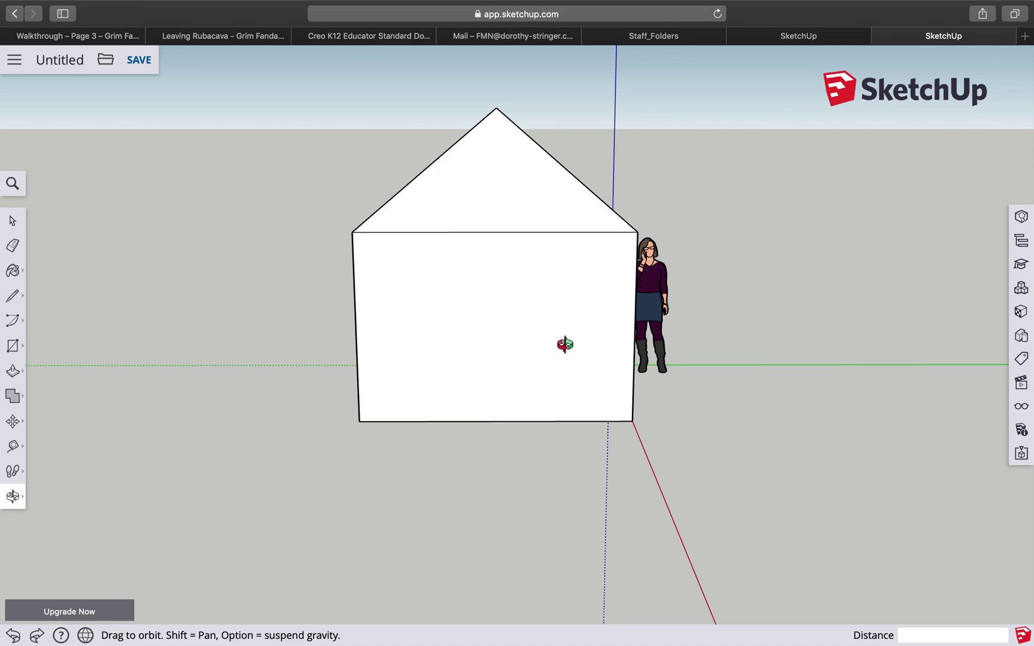
Move the roof's peak by about 3/16", keeping it aligned with the blue axis.
drag(769, 274, 692, 465)
click(12, 421)
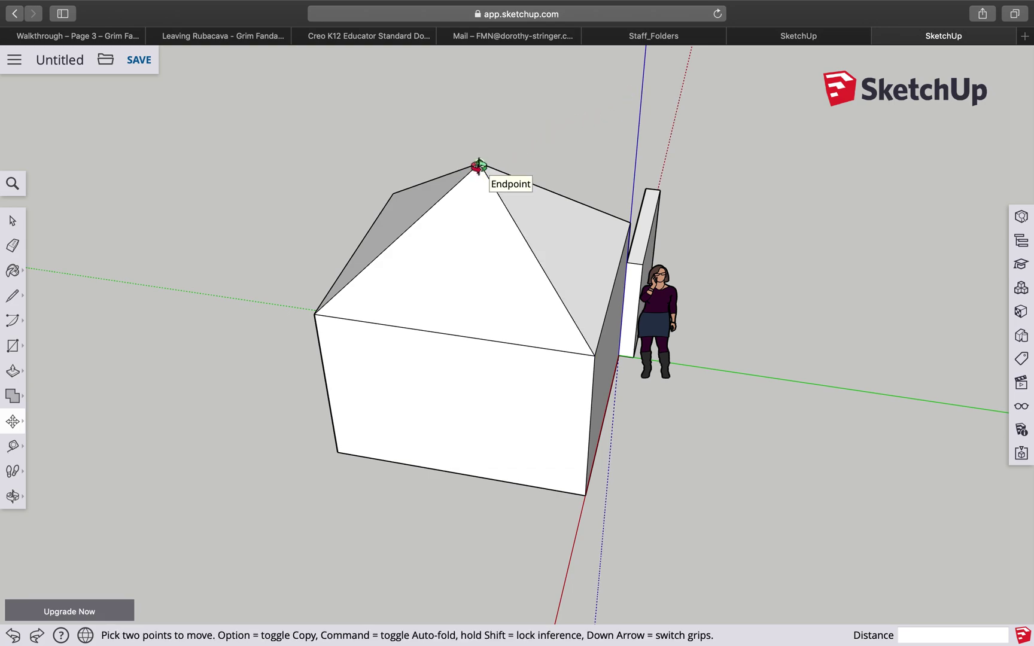
click(479, 165)
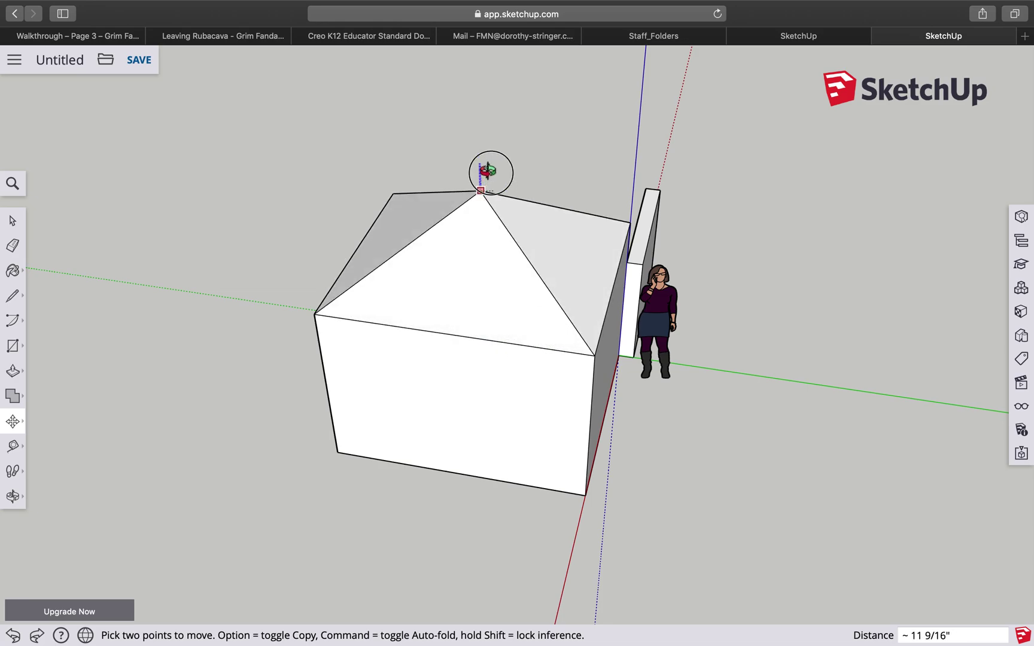
click(483, 161)
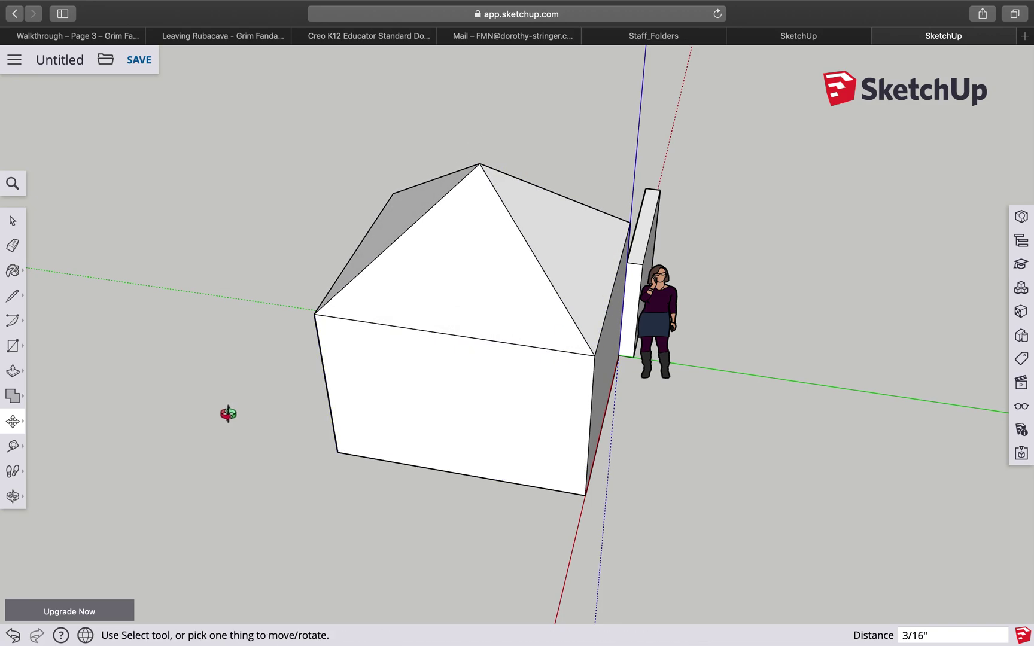
click(13, 497)
drag(270, 490, 259, 294)
drag(296, 504, 142, 488)
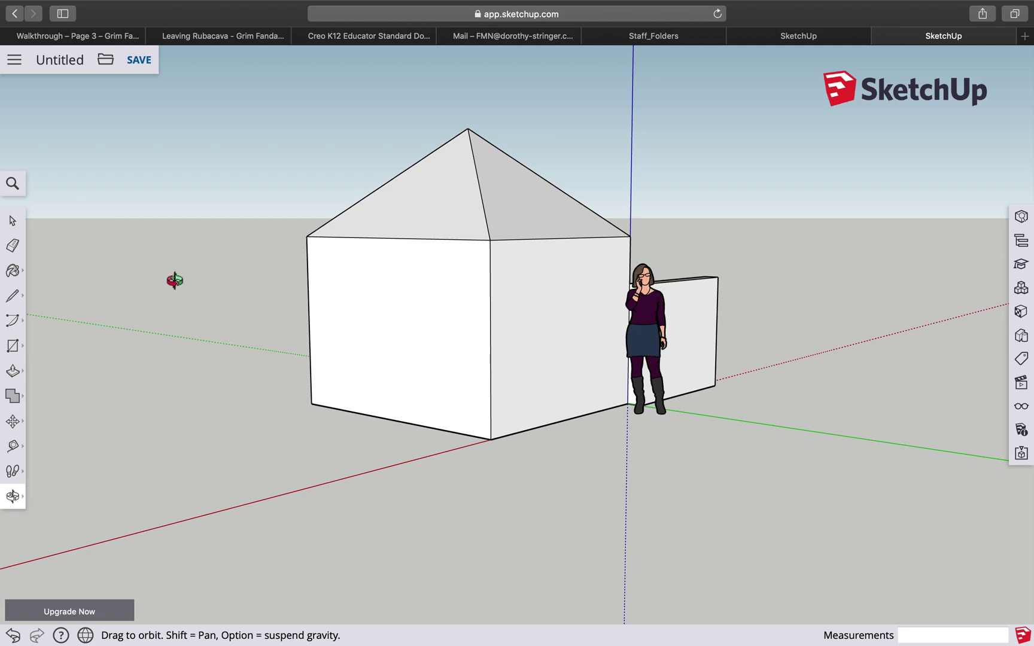
click(12, 223)
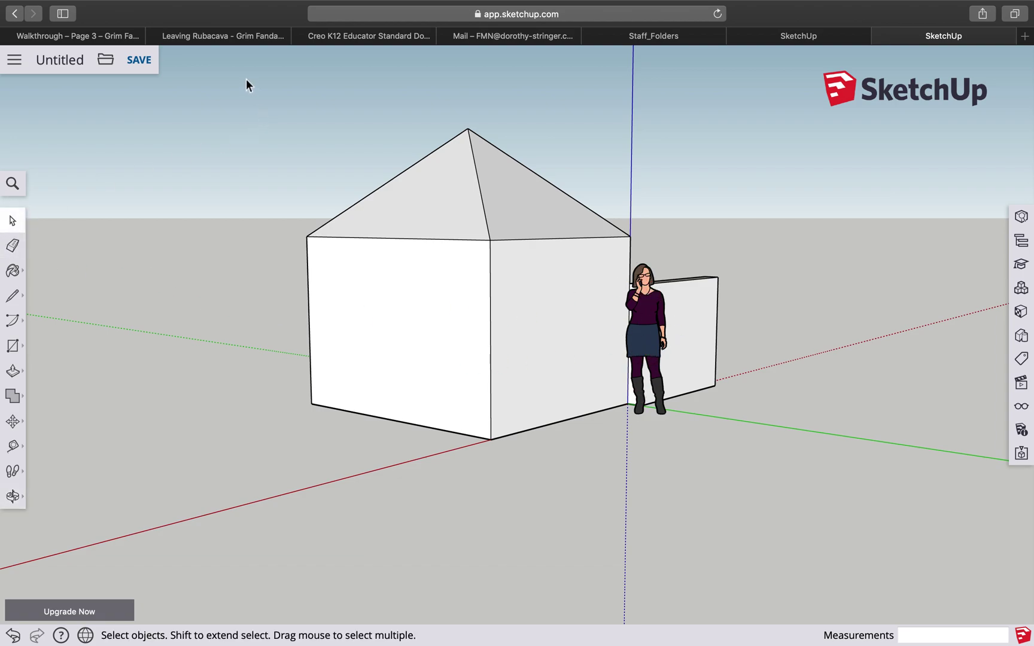
mouse_move(204, 83)
mouse_down()
mouse_move(298, 132)
mouse_move(573, 356)
mouse_move(759, 483)
mouse_up()
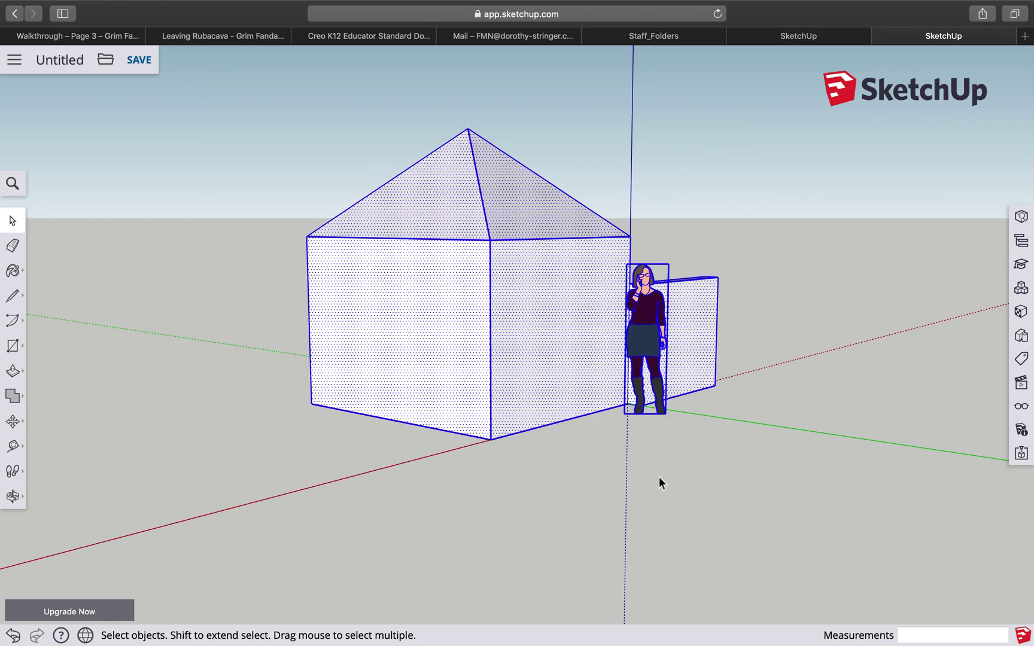
click(14, 371)
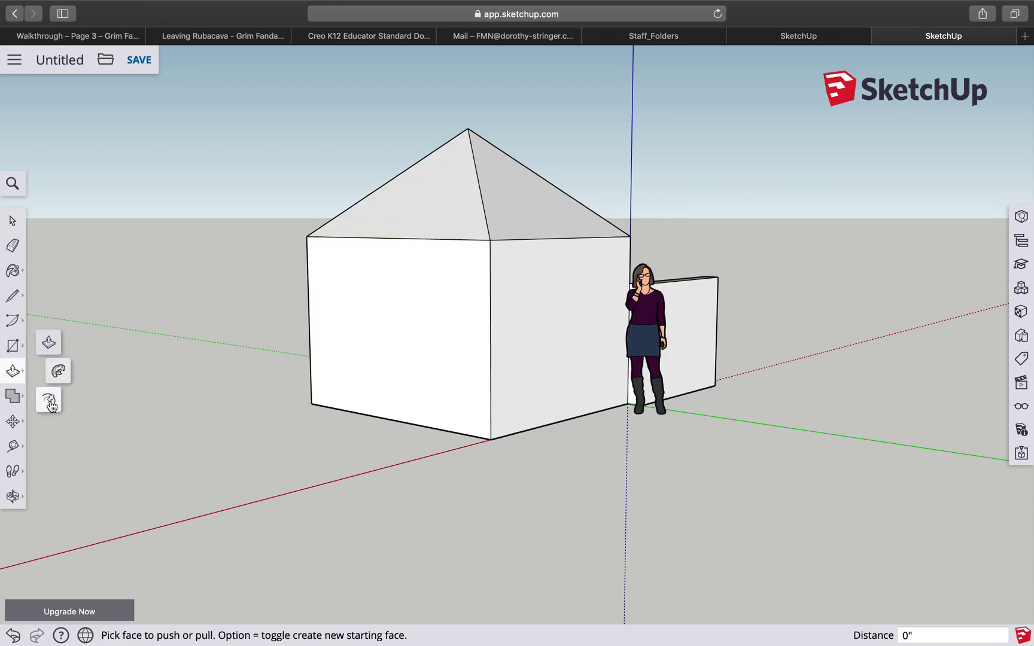
click(12, 421)
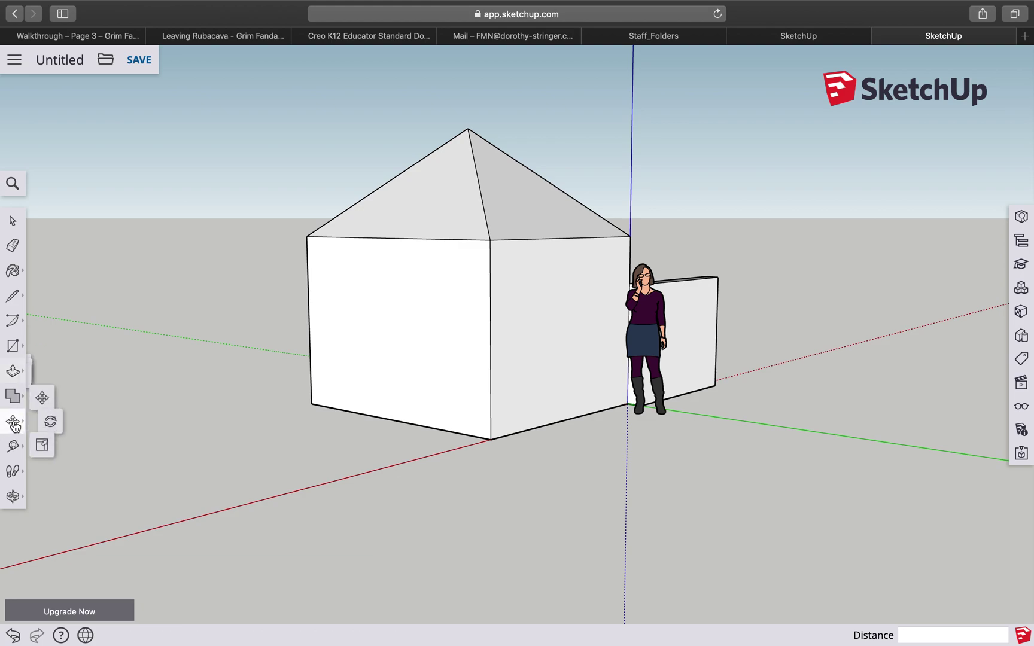
click(48, 451)
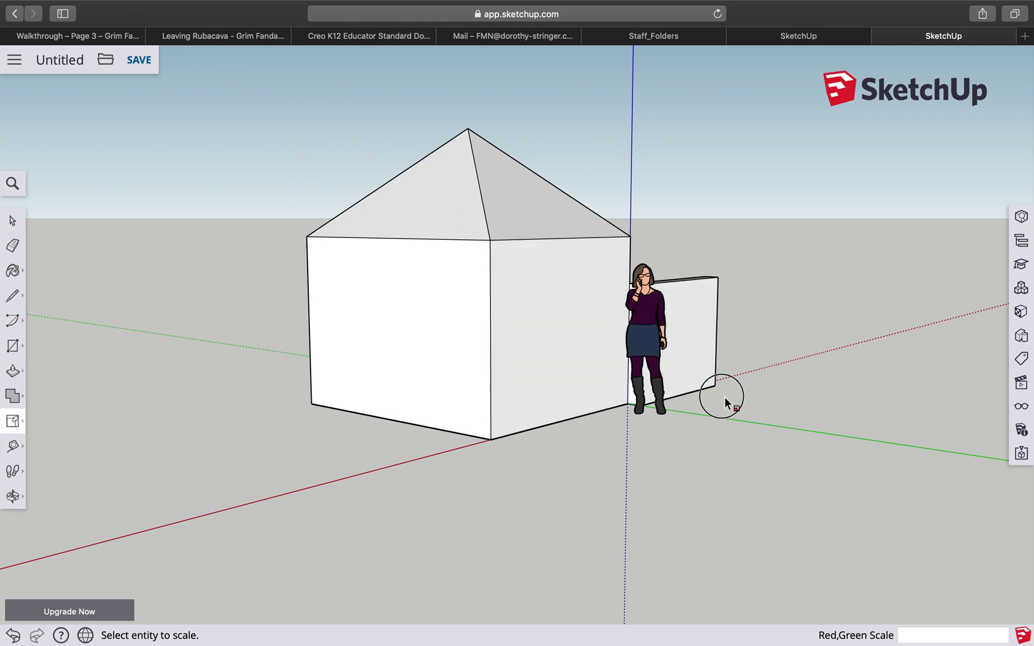
Select the whole house and the thin block beside it, and exclude the standing figure from the selection.
click(13, 220)
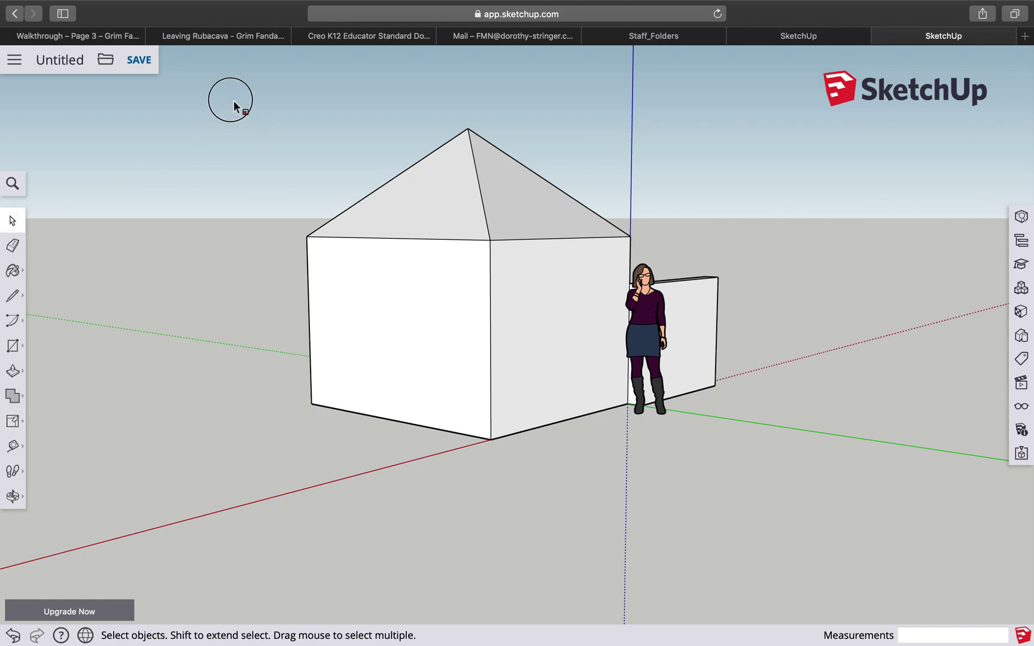
drag(231, 100, 776, 452)
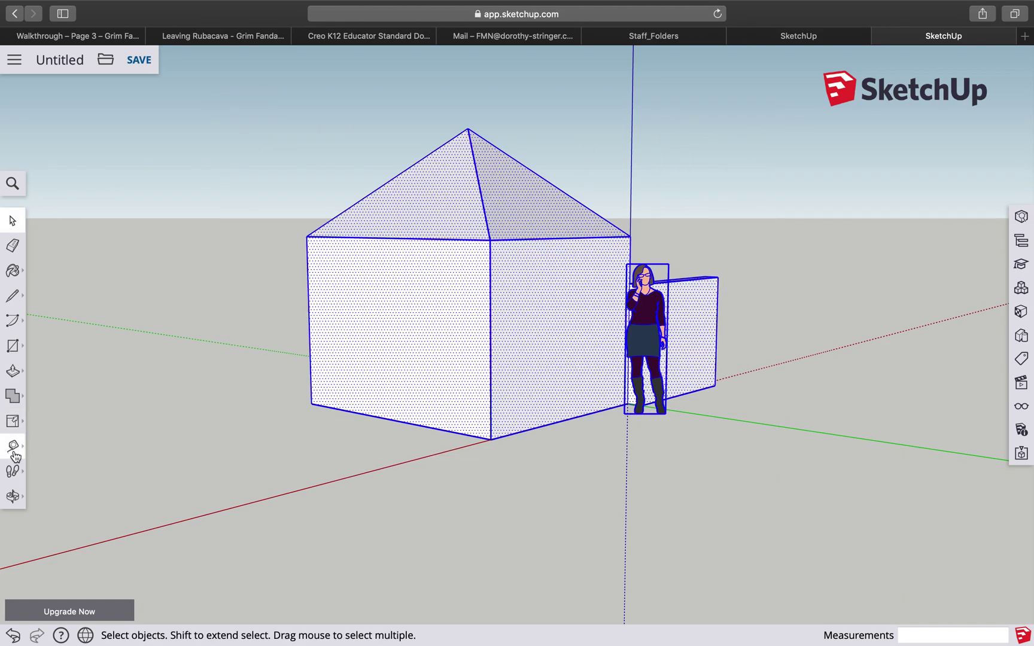
click(12, 422)
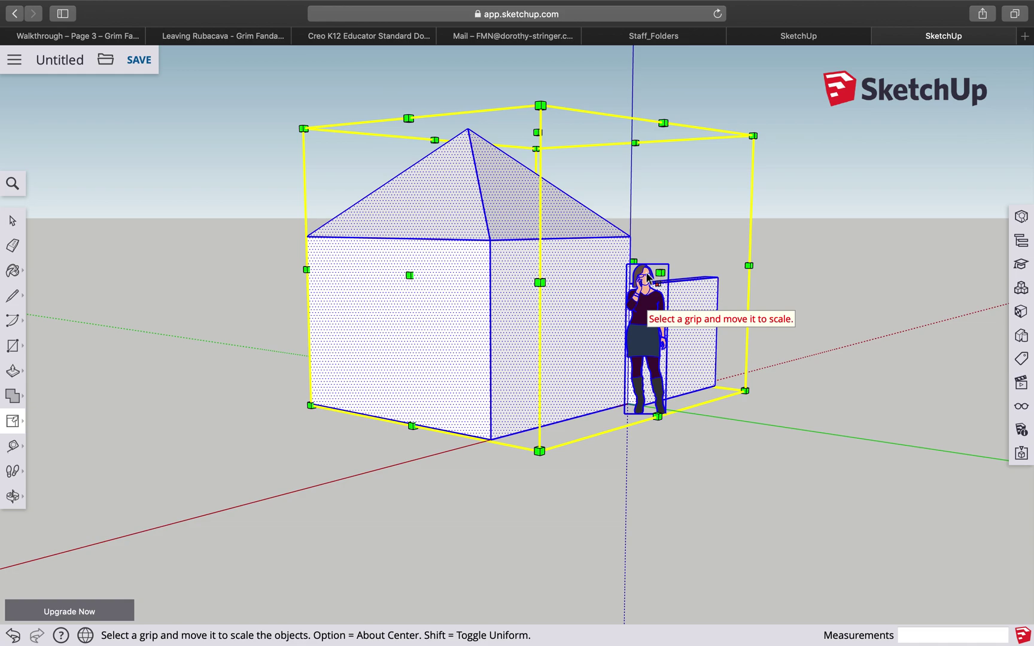
click(12, 220)
shift+click(649, 317)
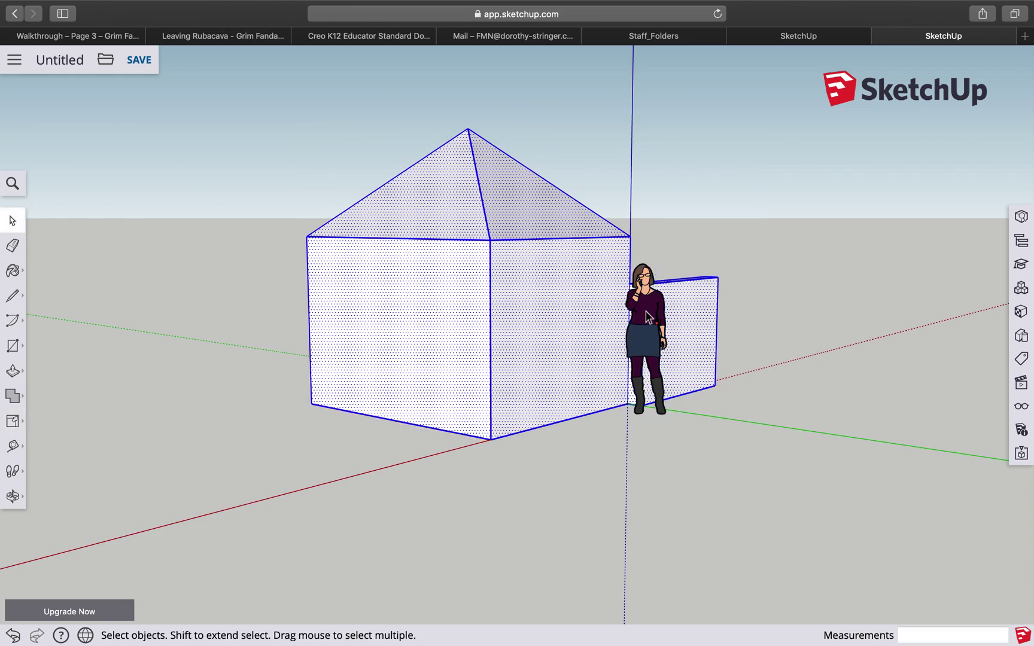
Scale the selected house and block non-uniformly from an upper corner by about 1.35, 1.36, 1.22 in red, green and blue.
click(13, 422)
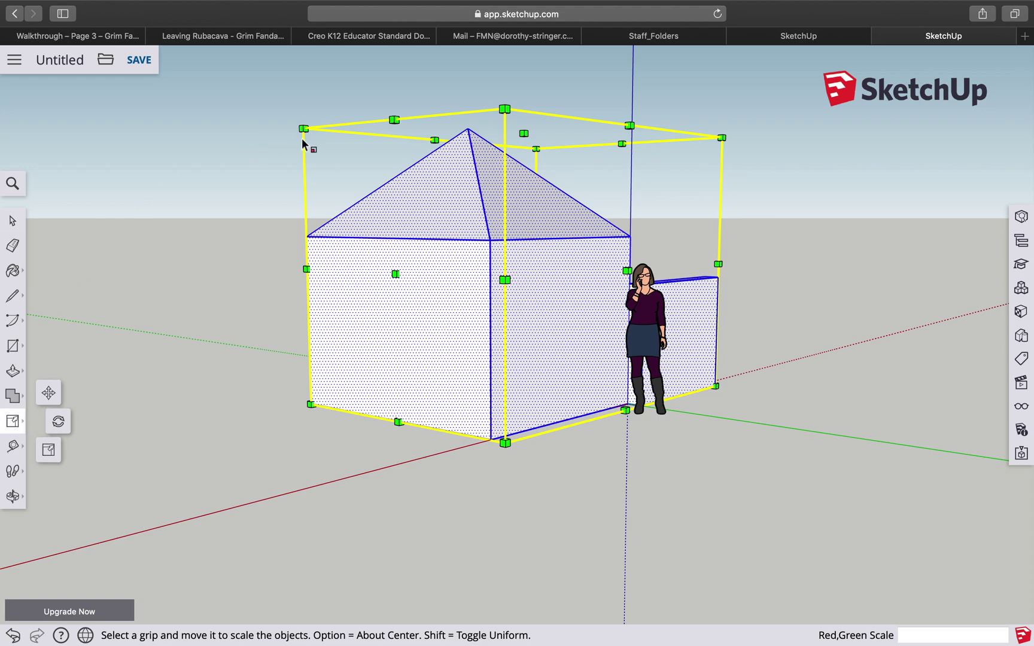
key(shift)
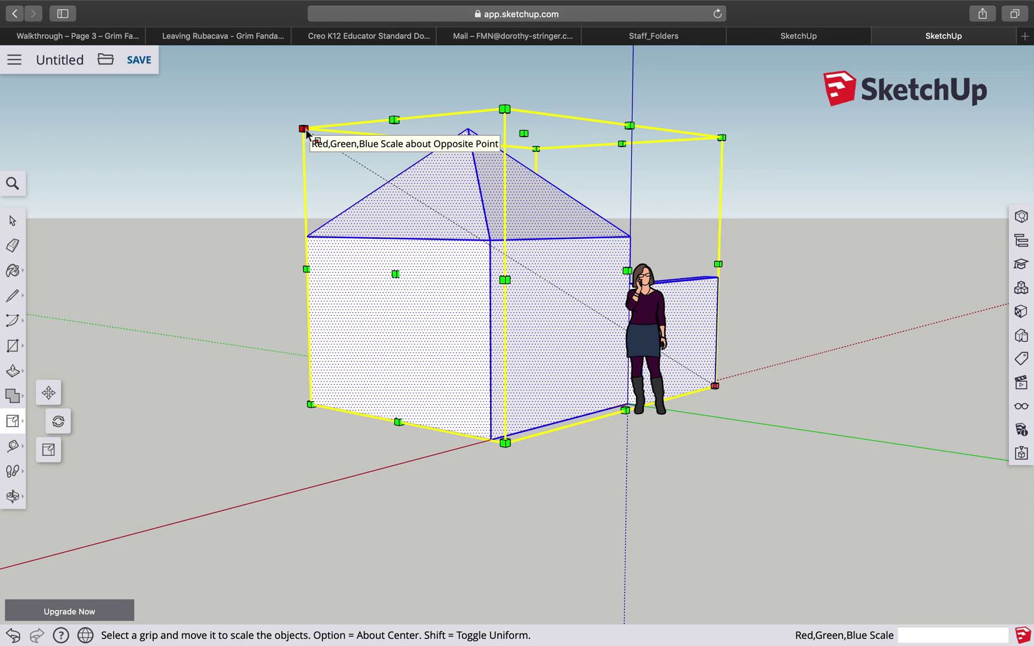
drag(304, 129, 131, 65)
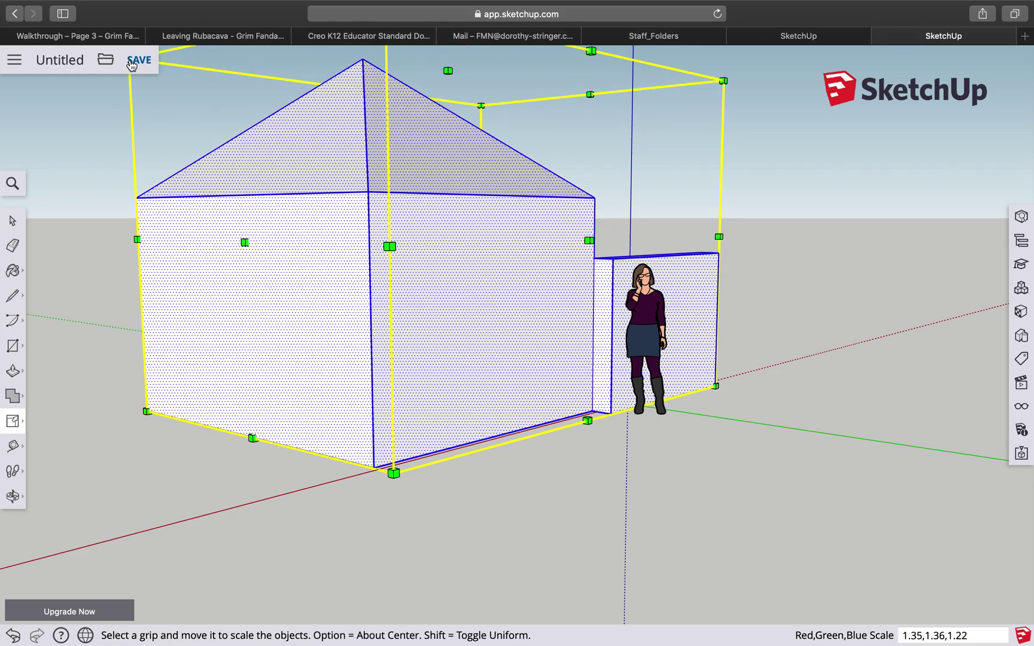
Scale the house and block uniformly from the block's lower outer corner by a factor of about 1.22.
scroll(529, 310, up, 5)
scroll(529, 310, down, 10)
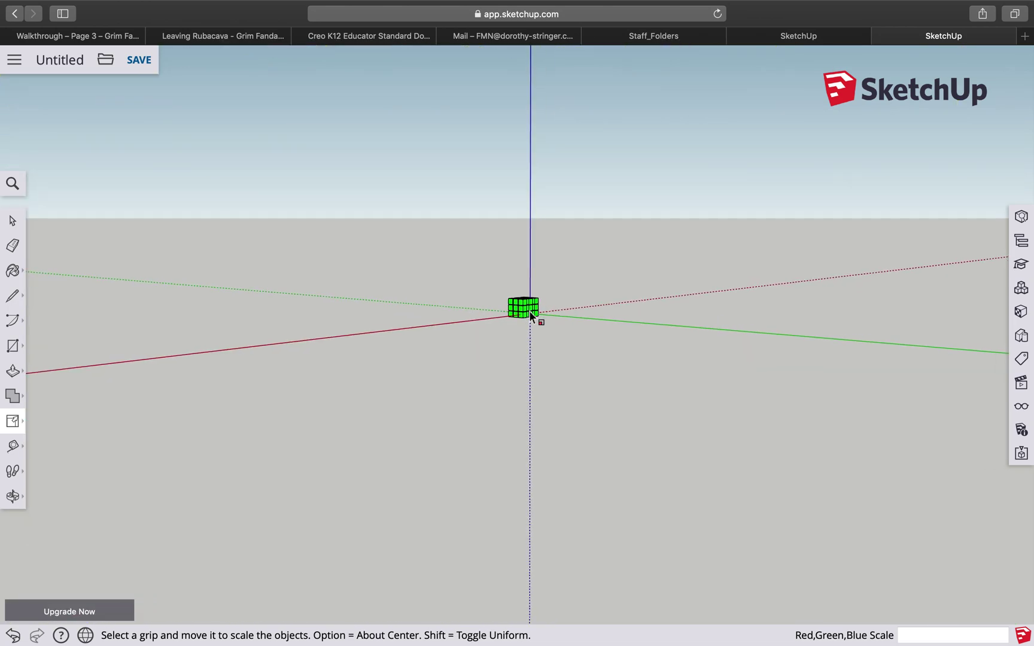
scroll(529, 310, up, 5)
scroll(529, 310, down, 3)
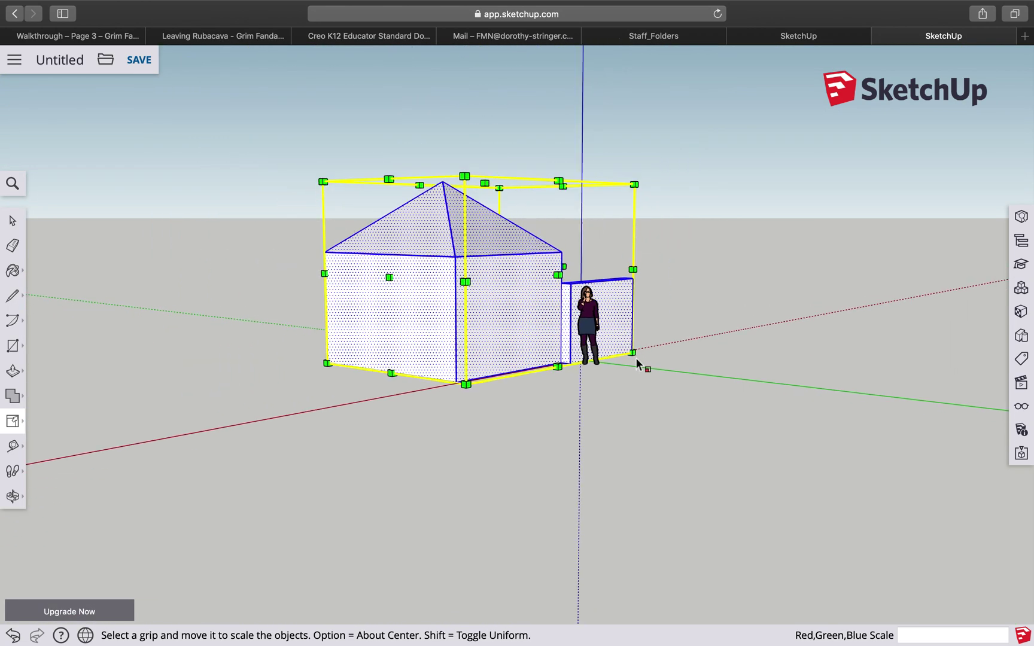
mouse_move(633, 353)
mouse_down()
mouse_move(365, 202)
mouse_move(637, 358)
mouse_up()
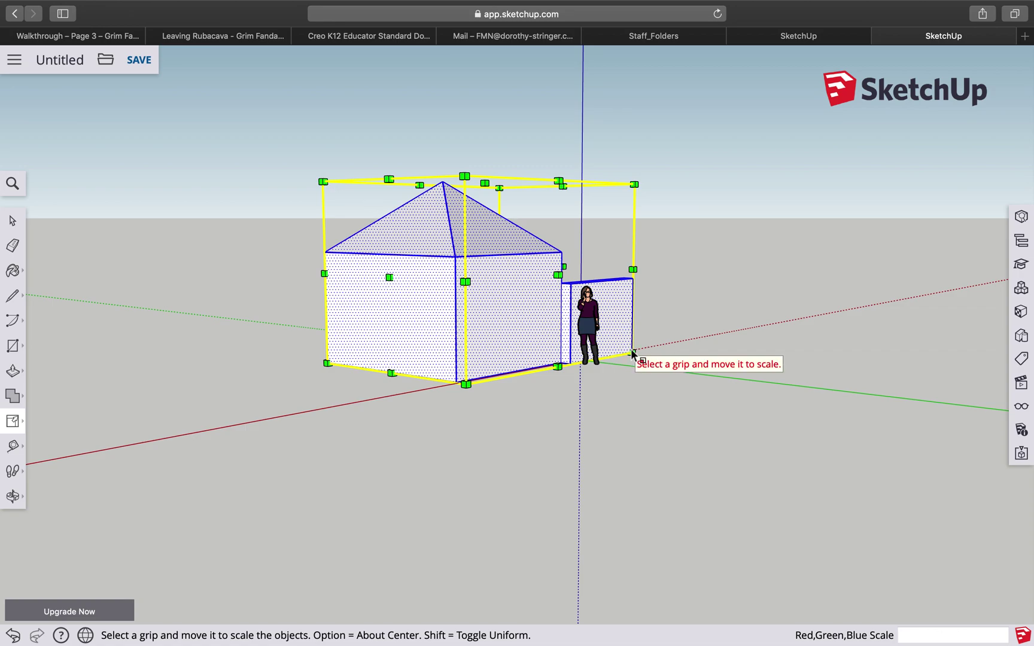
drag(633, 353, 682, 418)
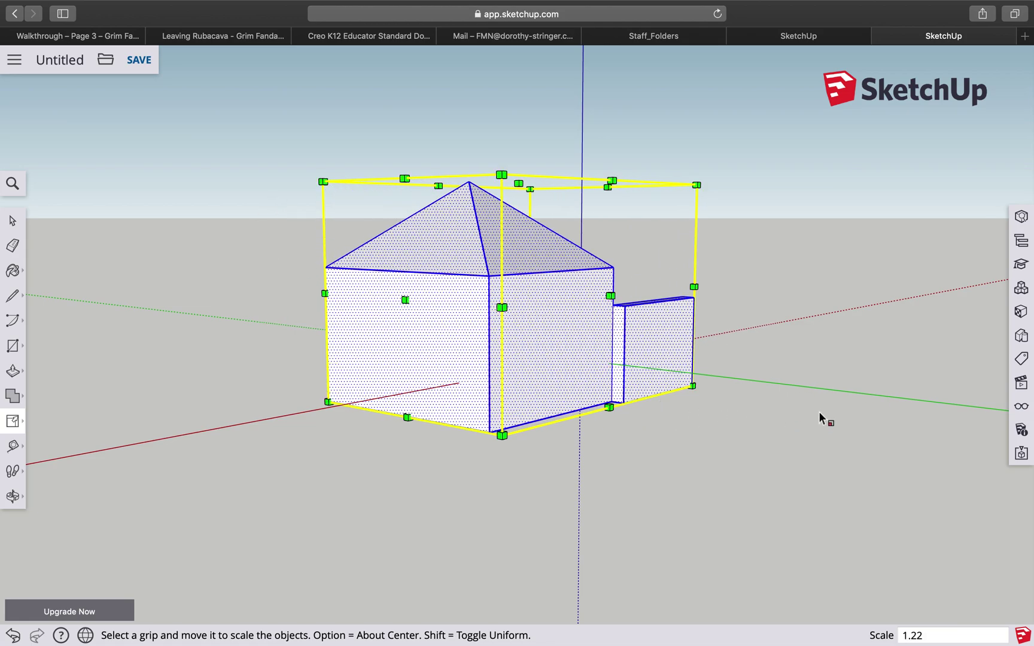
Examine the enlarged house from the block's side, both from outside and from within the walls.
click(13, 220)
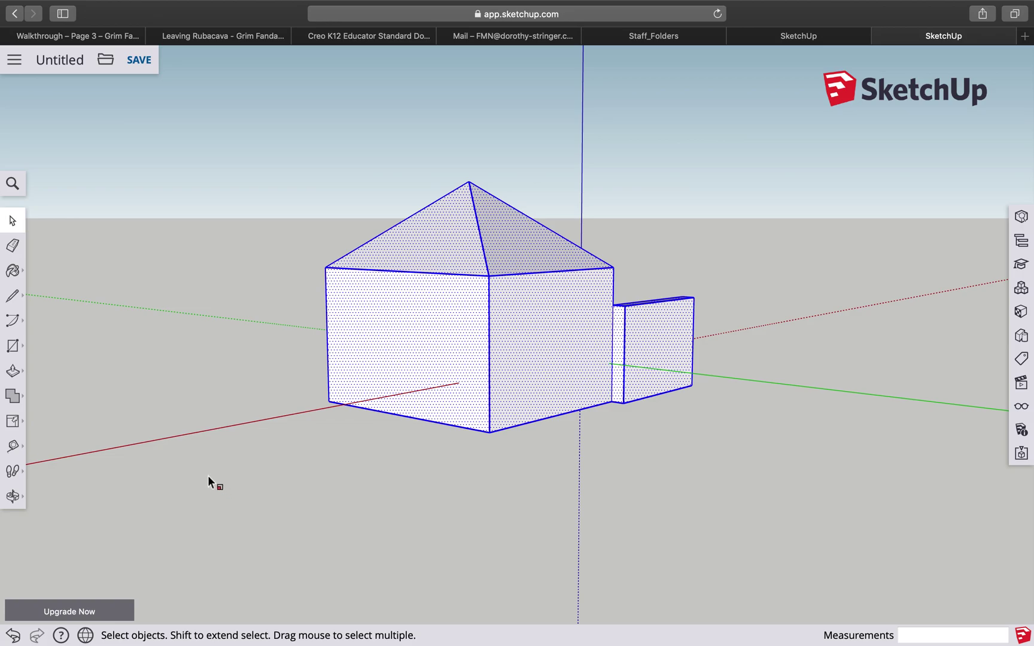
click(12, 496)
drag(93, 459, 803, 526)
drag(630, 544, 760, 483)
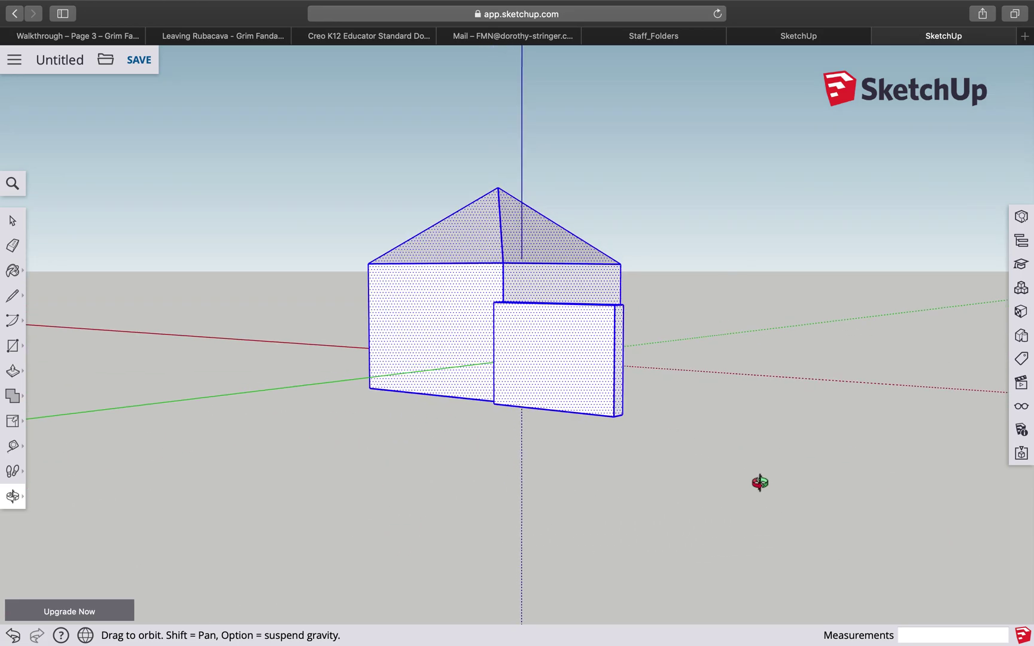
scroll(544, 413, up, 10)
scroll(544, 413, down, 10)
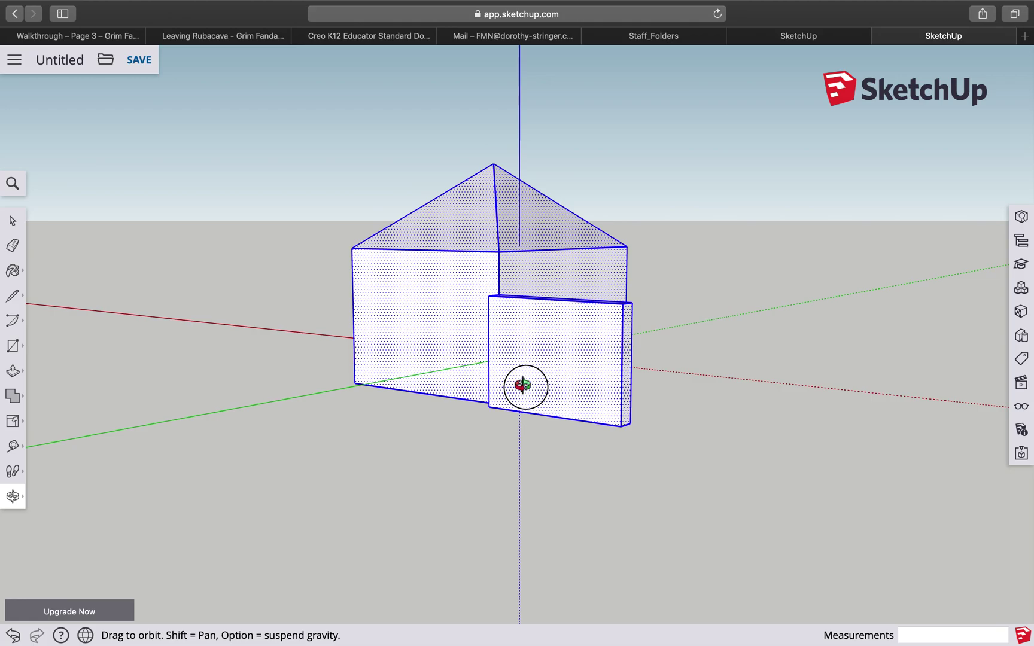
scroll(488, 345, up, 5)
scroll(487, 346, up, 5)
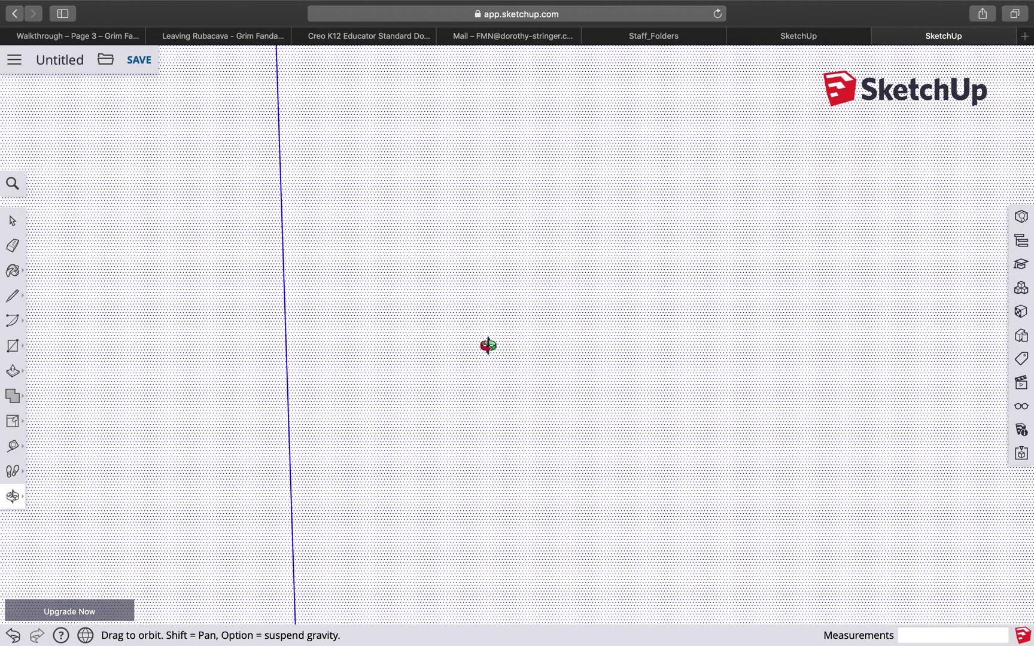
scroll(488, 345, up, 10)
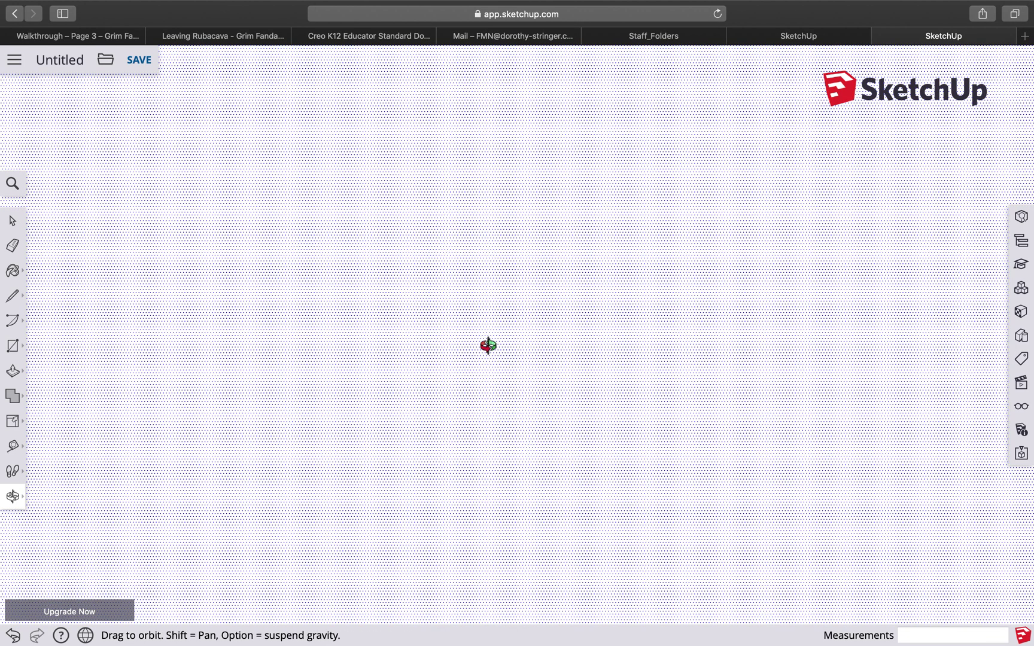
scroll(487, 345, down, 3)
scroll(487, 346, down, 3)
scroll(487, 345, down, 3)
scroll(488, 345, up, 3)
scroll(488, 345, down, 3)
scroll(488, 345, up, 3)
scroll(488, 345, down, 2)
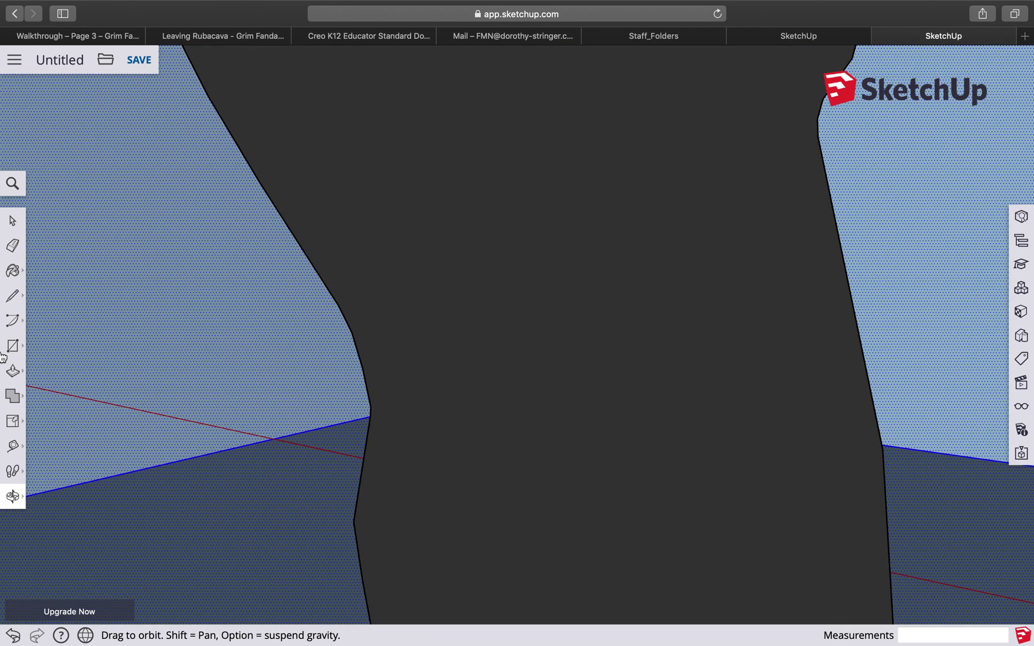
Clear the selection and bring the whole house and its block into view.
click(13, 221)
double_click(481, 310)
scroll(481, 310, up, 3)
scroll(480, 310, down, 3)
scroll(481, 310, up, 3)
scroll(478, 308, down, 5)
scroll(478, 307, up, 5)
scroll(477, 307, down, 3)
scroll(478, 307, up, 4)
scroll(478, 307, down, 2)
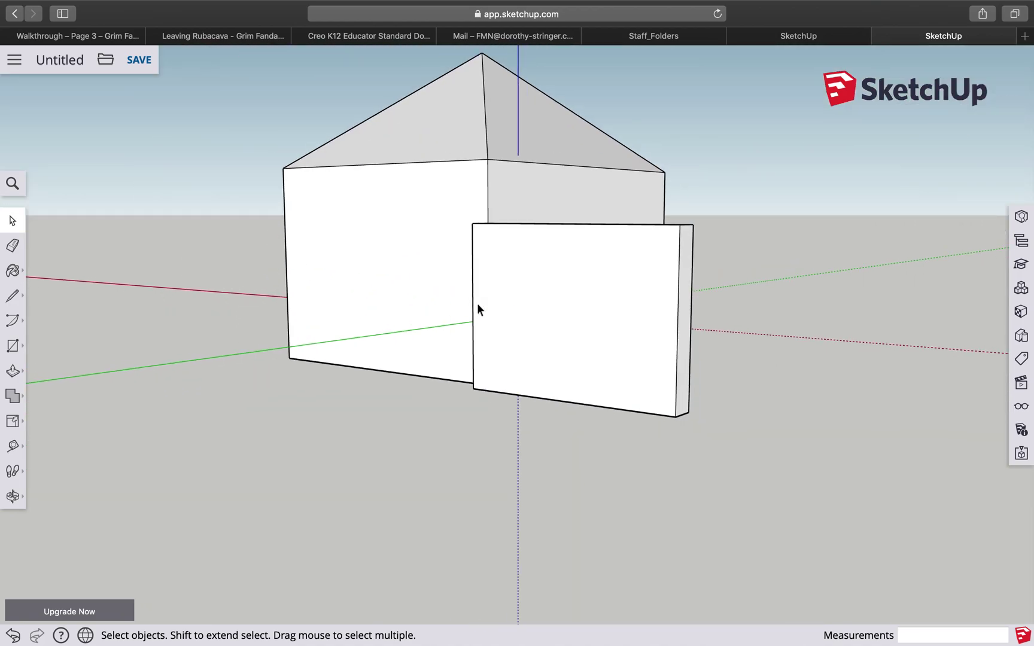
Move the standing figure out of the house along the red axis and deselect it.
click(16, 423)
click(49, 393)
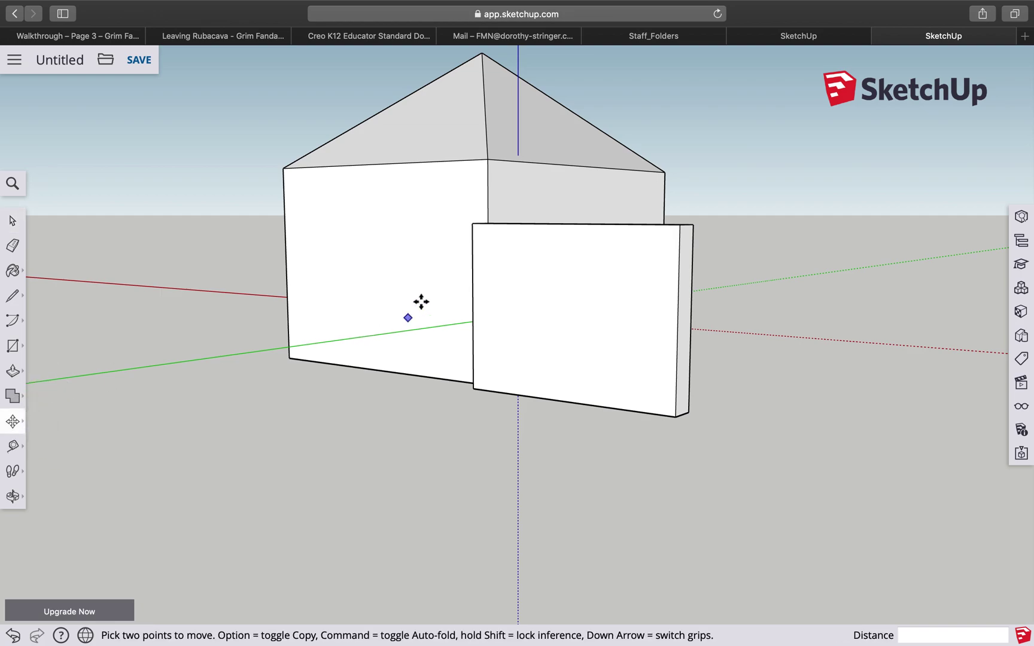
click(465, 295)
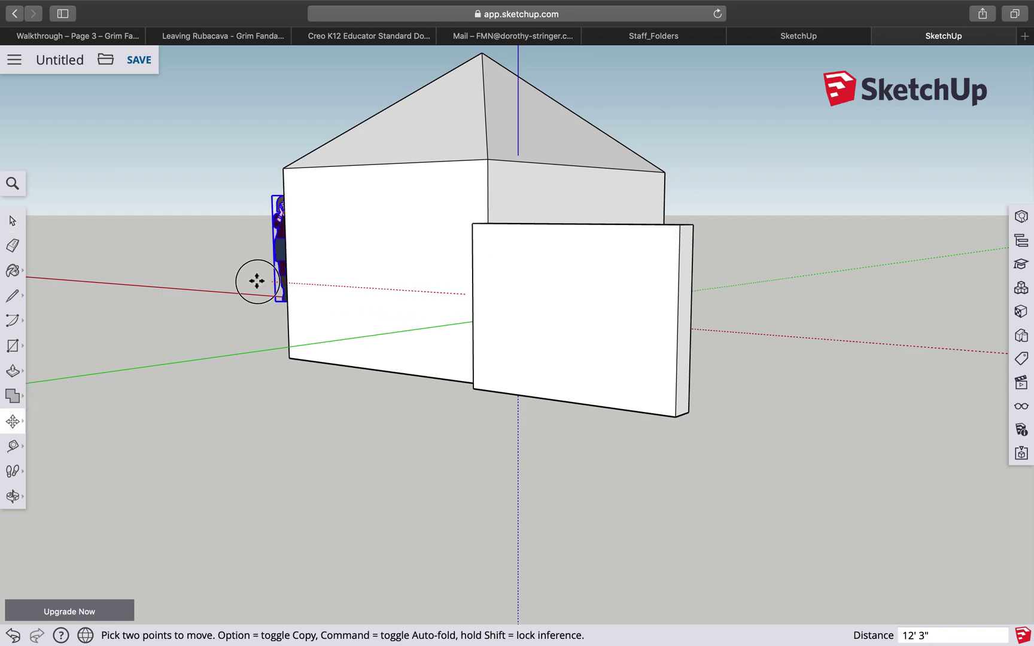
click(115, 281)
click(12, 221)
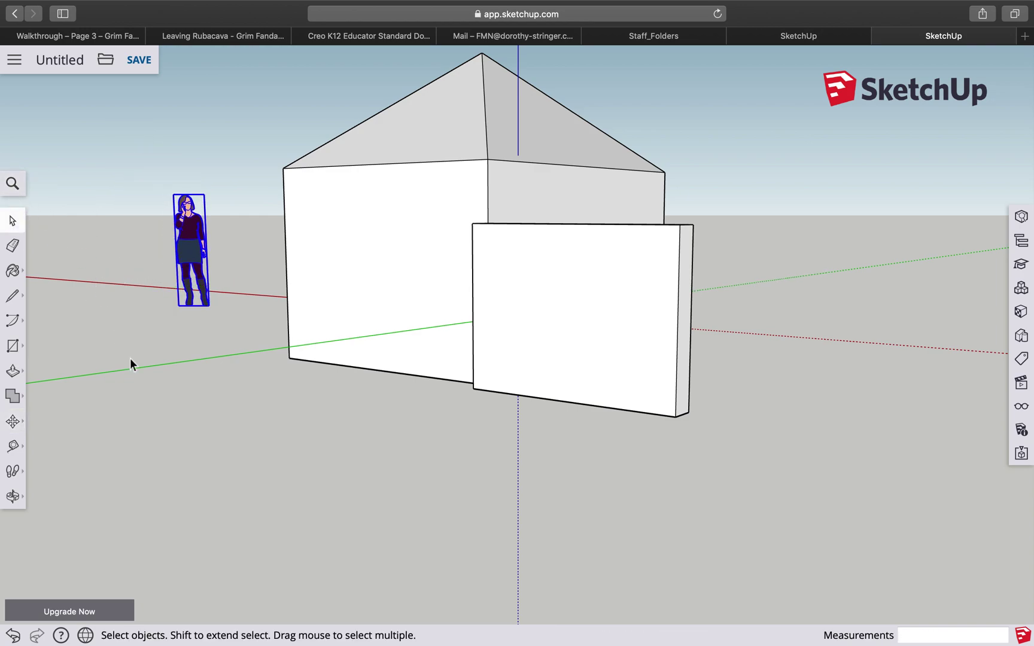
click(138, 382)
Select the whole house with its attached block and raise it about 2' 7" along the blue axis.
click(12, 496)
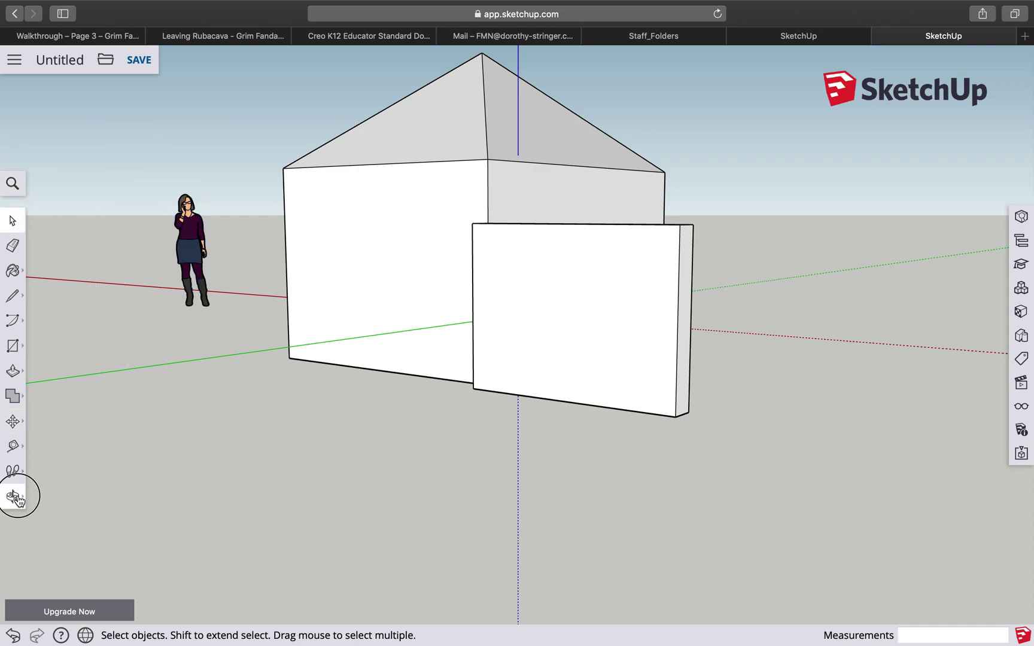
drag(180, 388, 373, 438)
drag(226, 402, 497, 381)
drag(466, 456, 717, 411)
drag(367, 461, 515, 440)
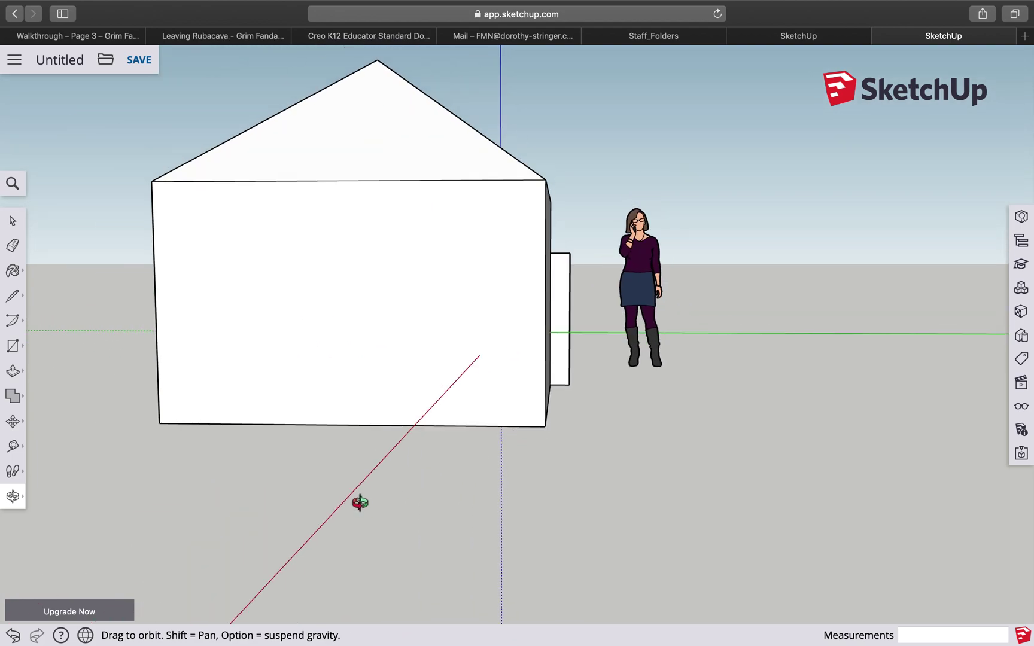
click(12, 220)
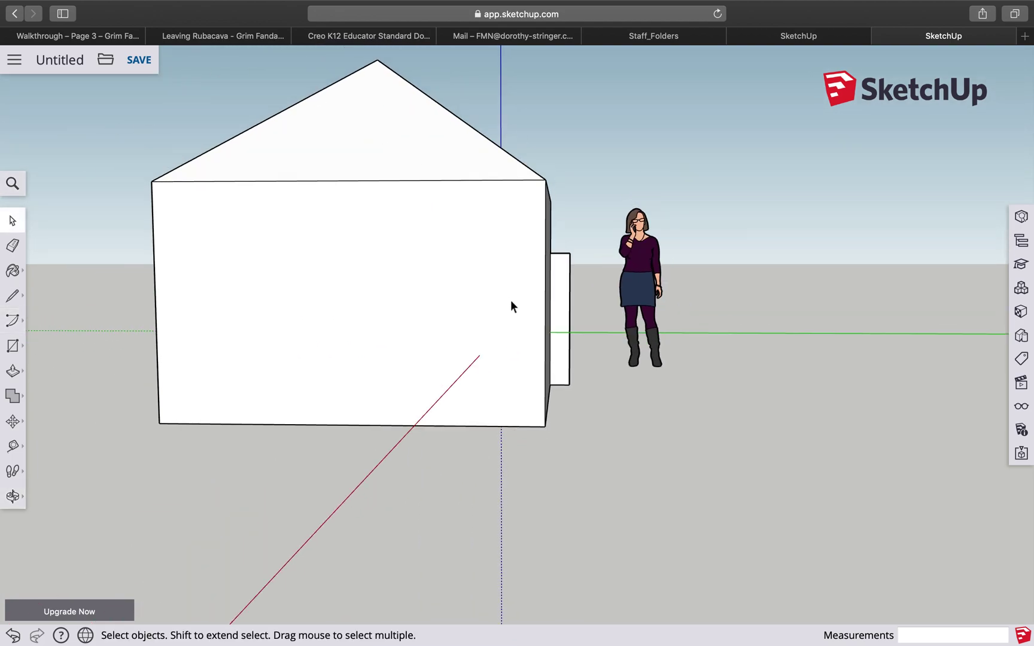
drag(298, 96, 90, 65)
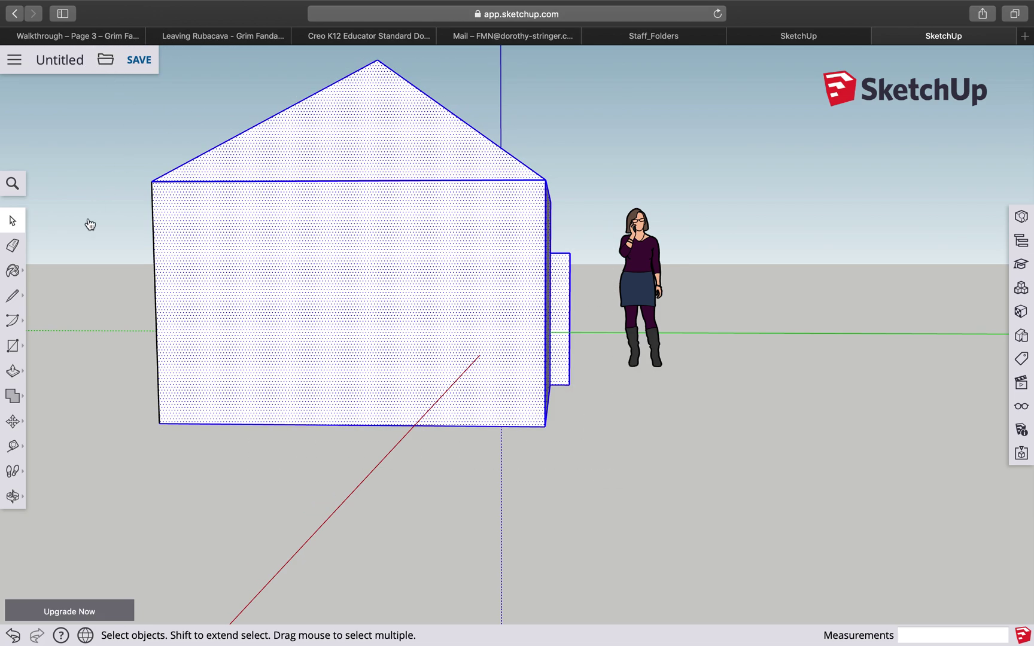
drag(604, 495, 33, 84)
drag(607, 462, 78, 12)
click(12, 421)
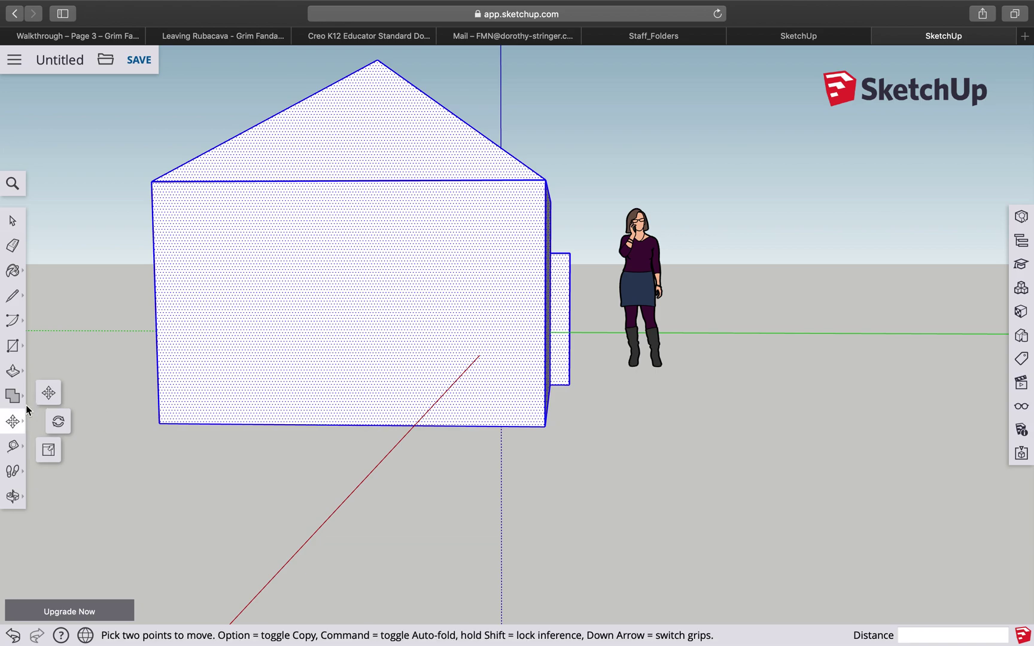
click(416, 362)
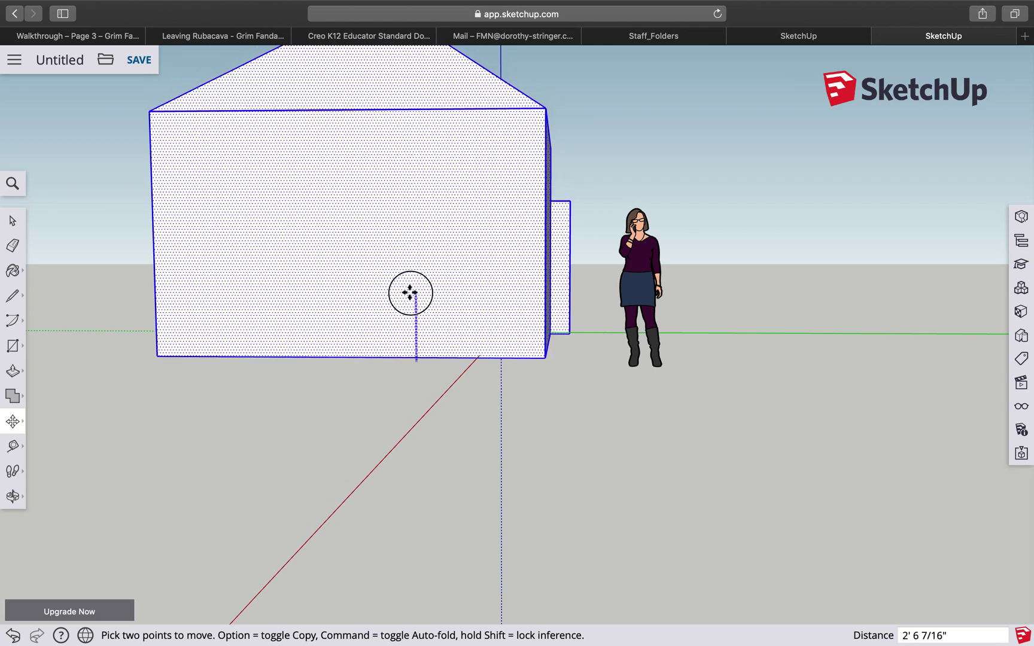
click(409, 291)
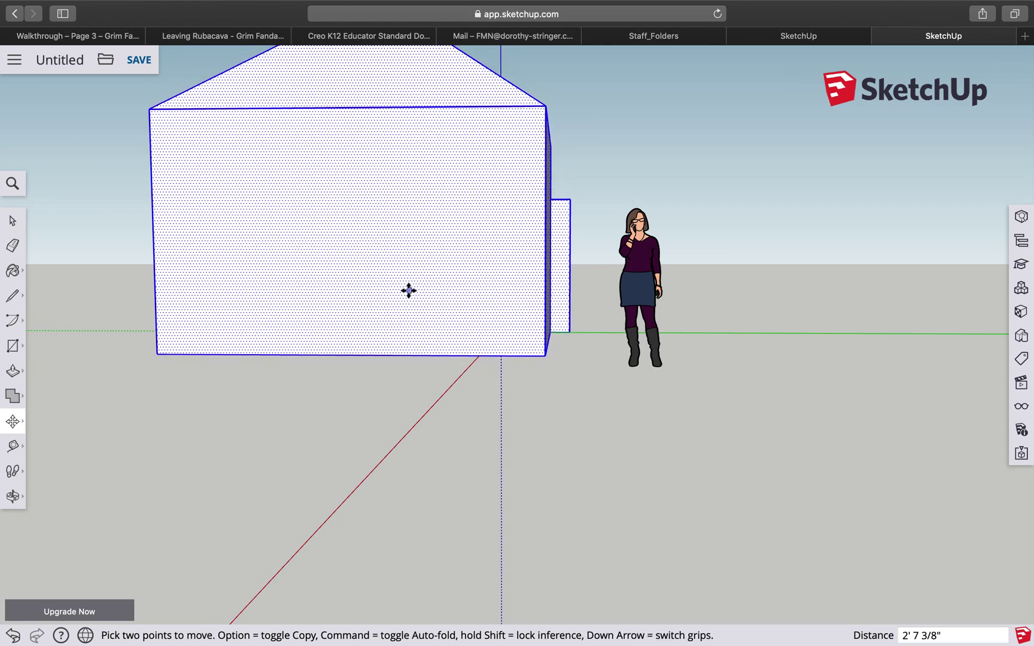
click(575, 466)
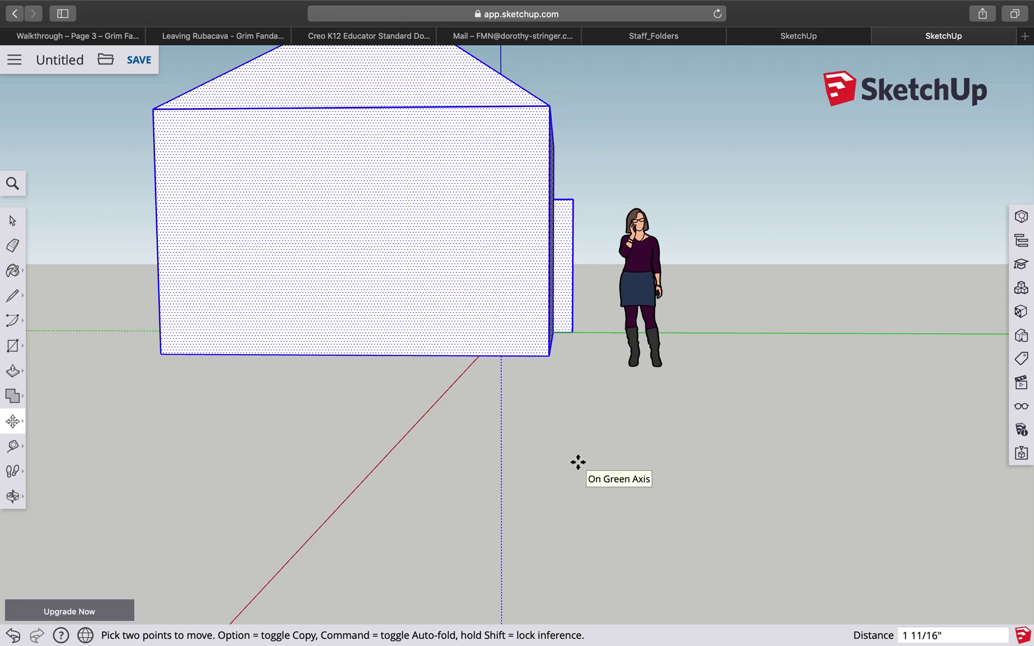
Draw a ground rectangle of about 26' by 18' 4" beside the house, starting on the green axis, and clear the selection.
click(12, 496)
drag(558, 513, 521, 490)
drag(416, 496, 452, 533)
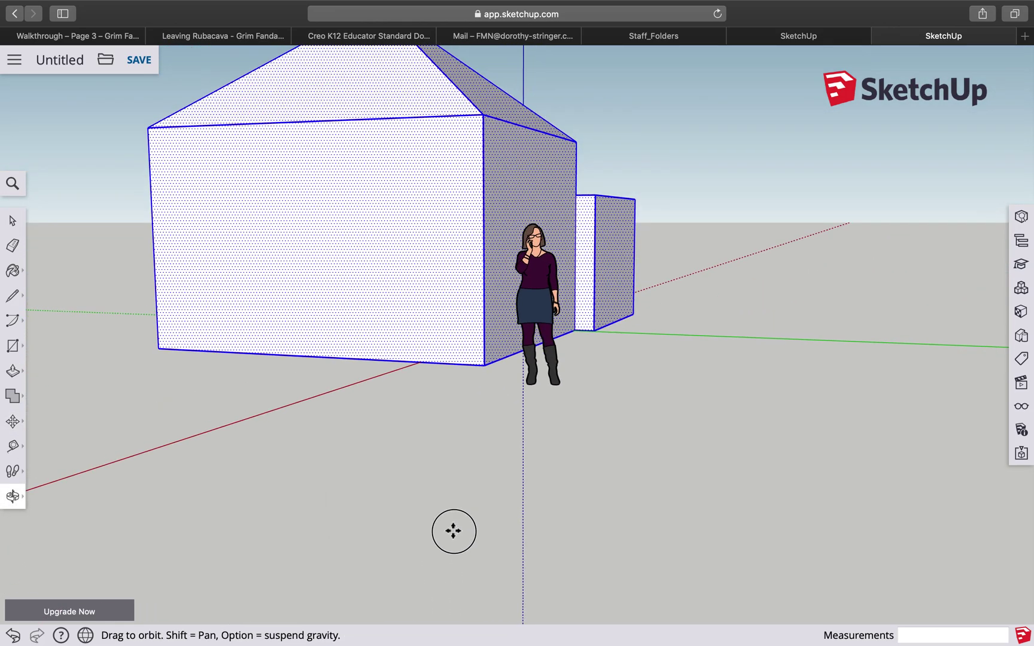
click(14, 347)
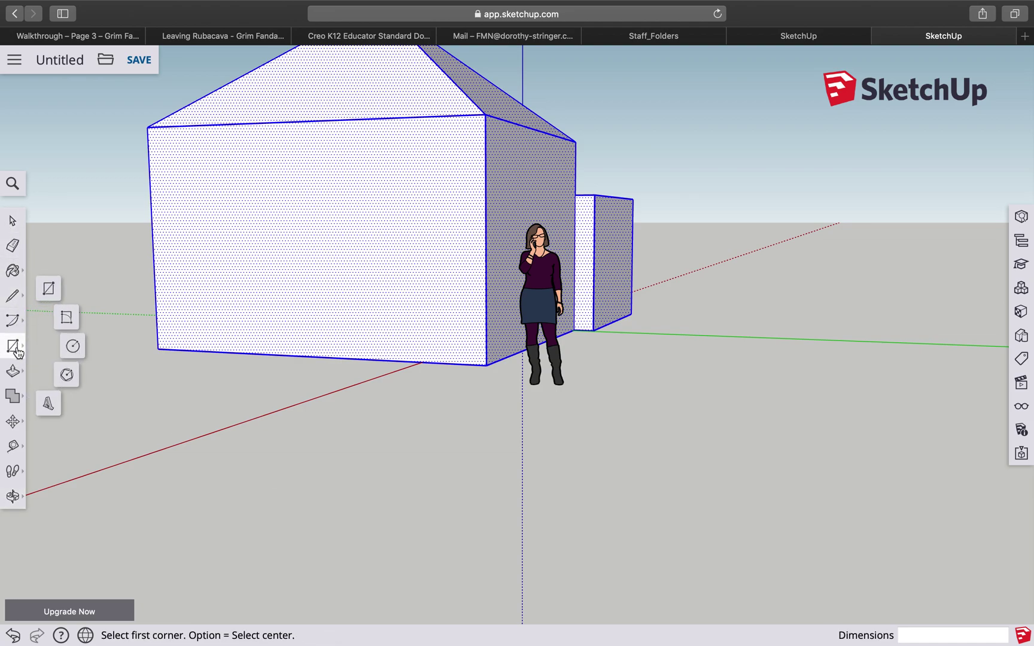
click(49, 288)
click(853, 341)
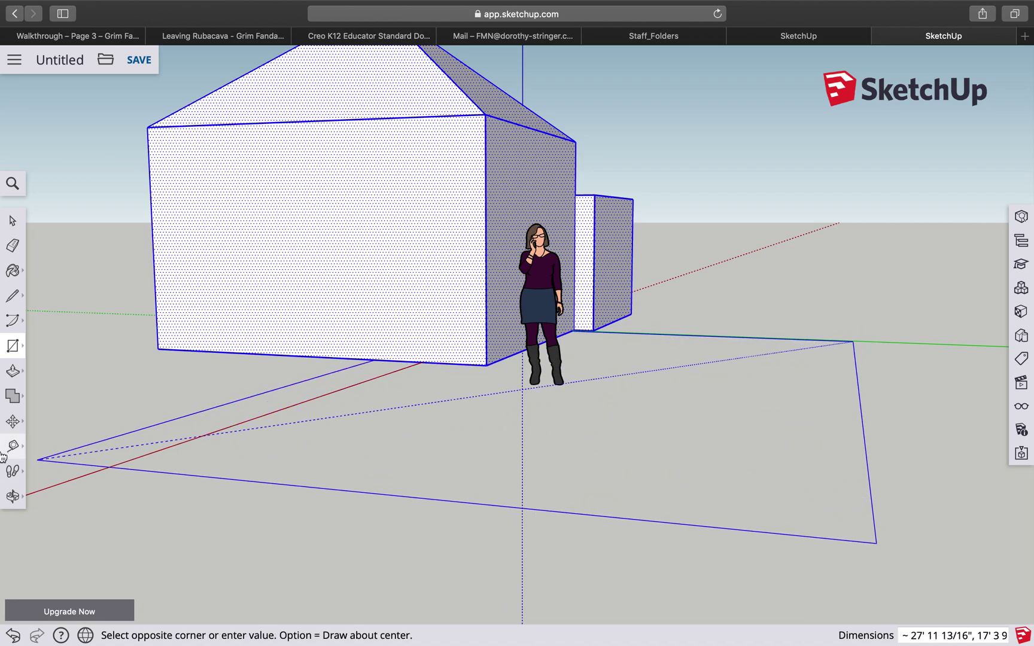
click(80, 436)
key(space)
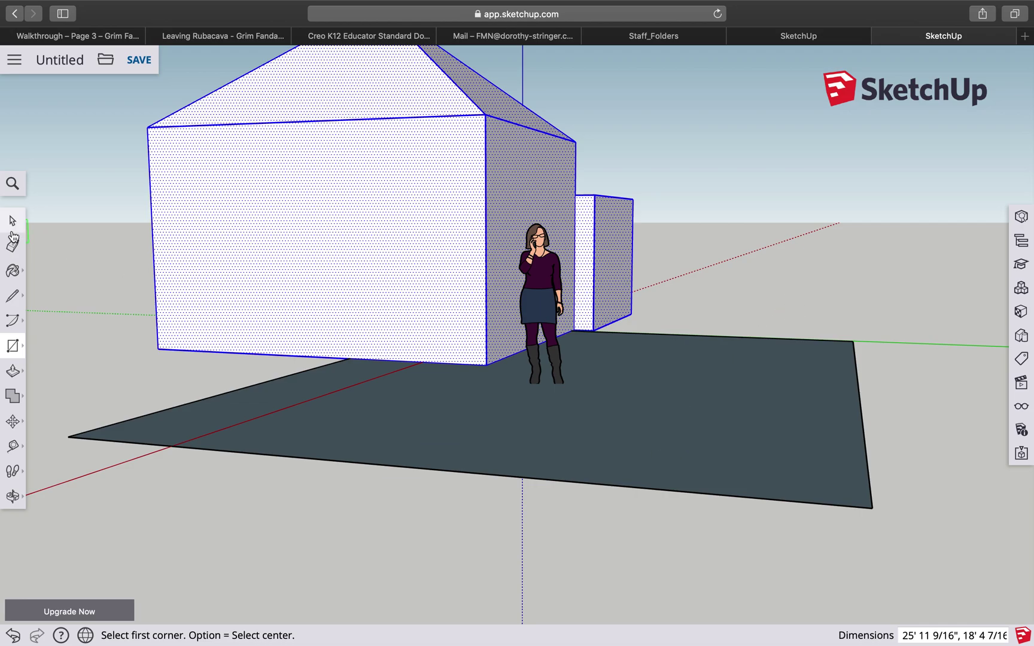
click(781, 285)
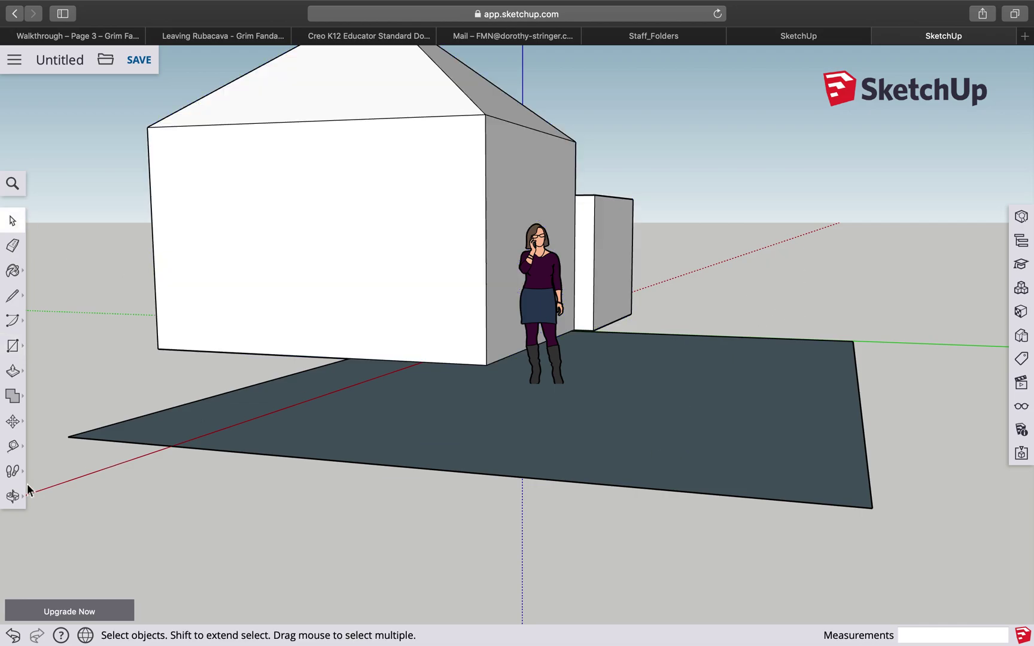
Draw a door outline about 4' 8" high and 2' 5" wide with lines from the base of the wall facing the red axis.
click(13, 496)
drag(791, 253, 610, 384)
scroll(611, 384, up, 5)
scroll(610, 384, down, 15)
scroll(611, 384, up, 10)
scroll(610, 384, down, 8)
drag(611, 384, 720, 318)
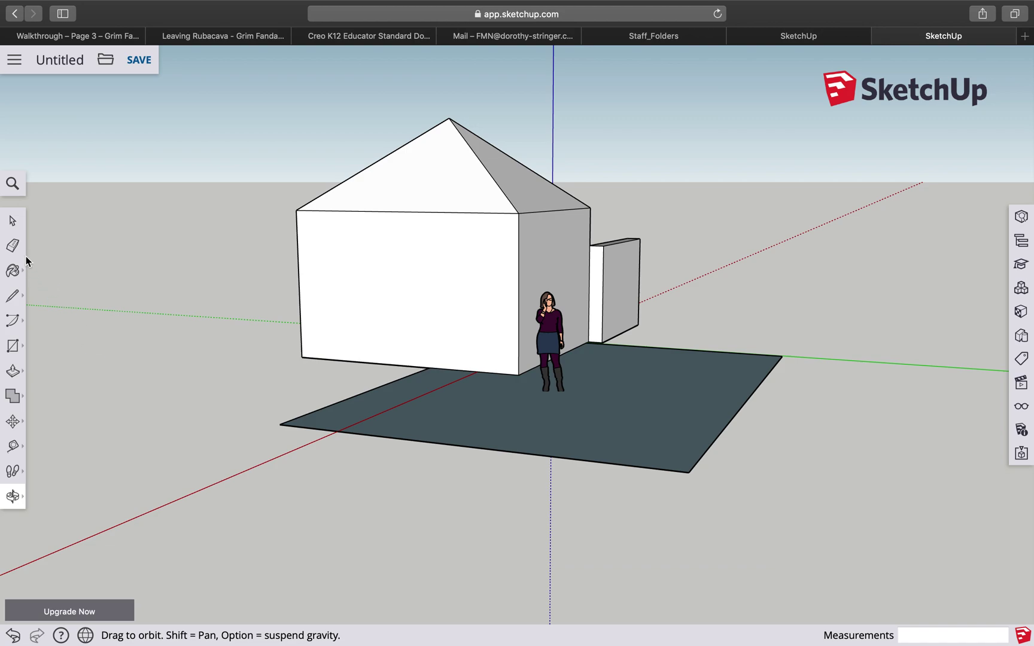
click(13, 295)
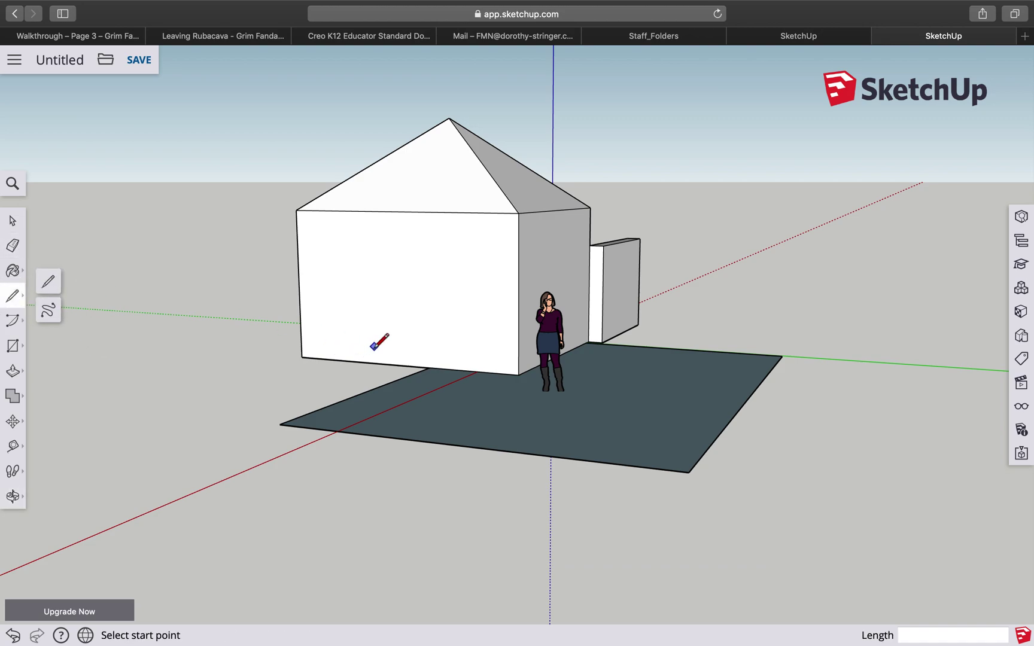
click(388, 363)
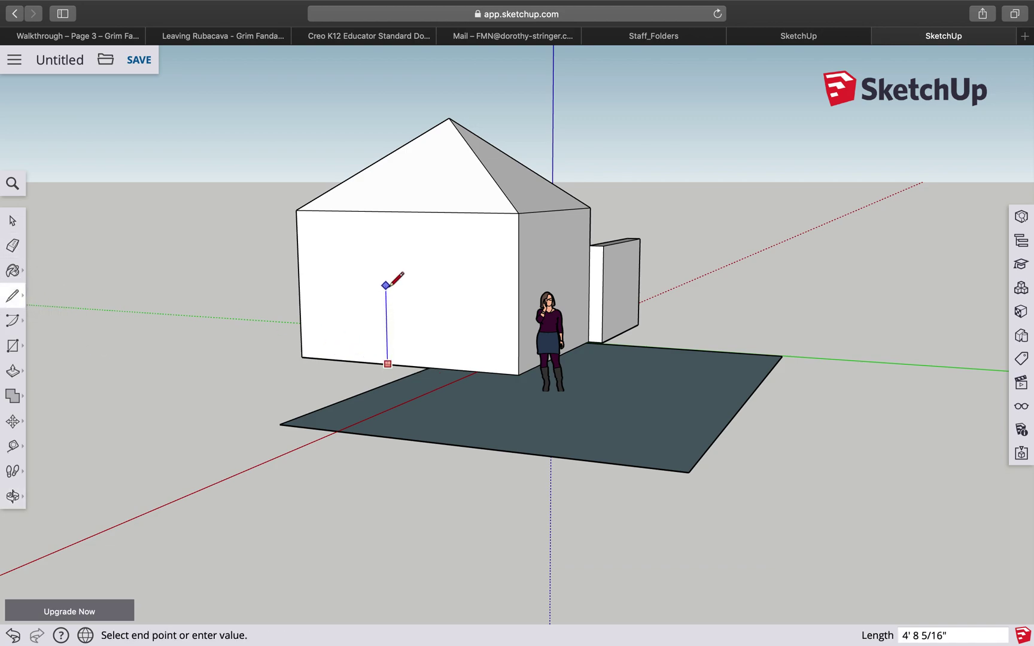
click(386, 286)
click(423, 286)
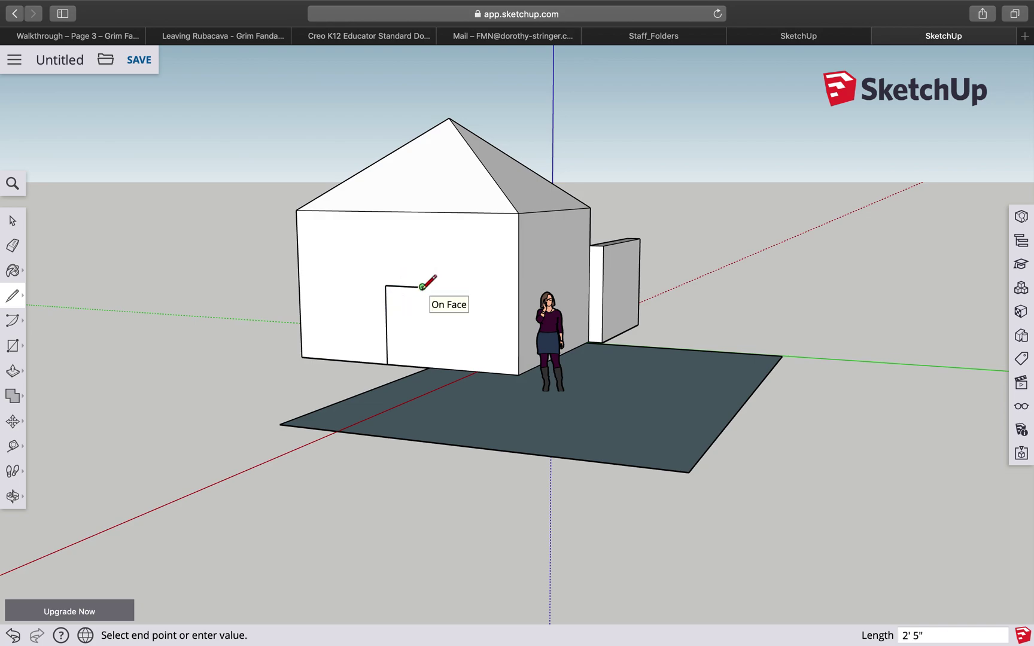
click(423, 363)
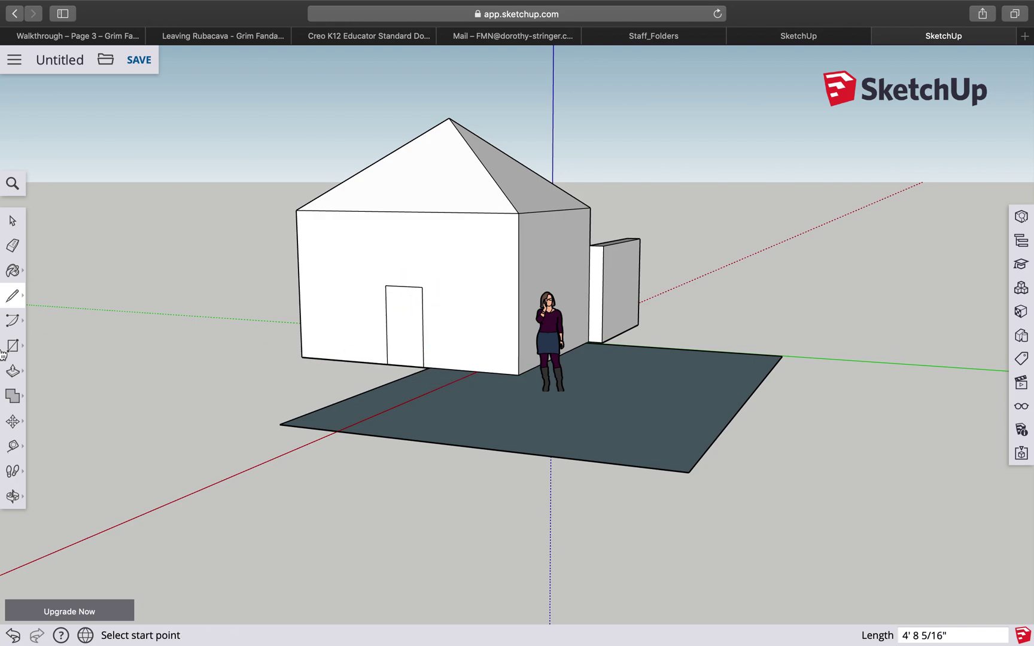
Push the door face about 3 1/4" into the wall.
click(13, 372)
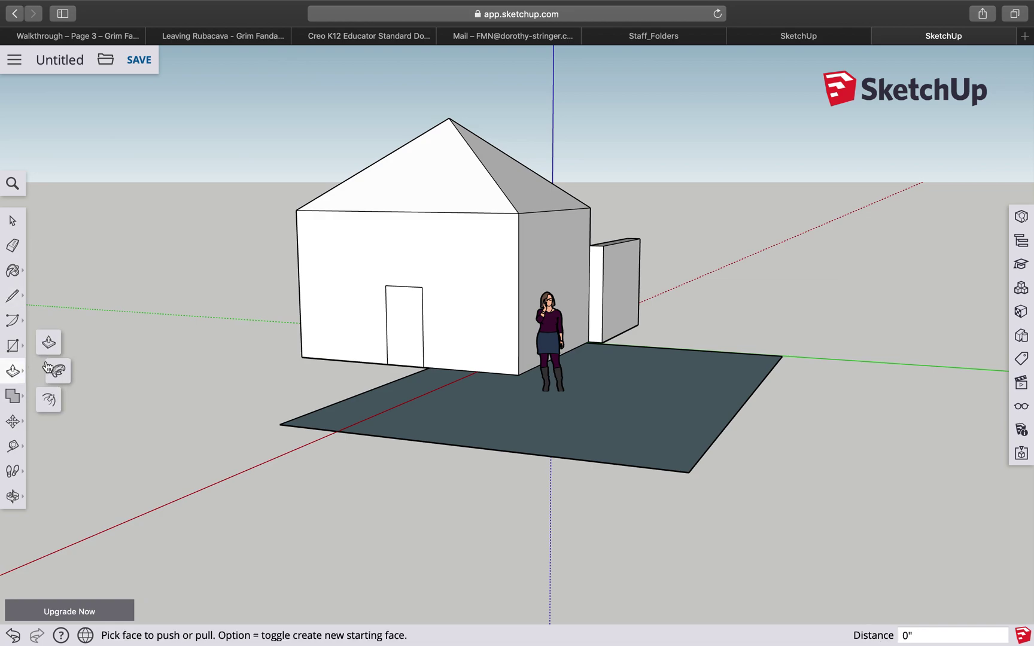
click(416, 332)
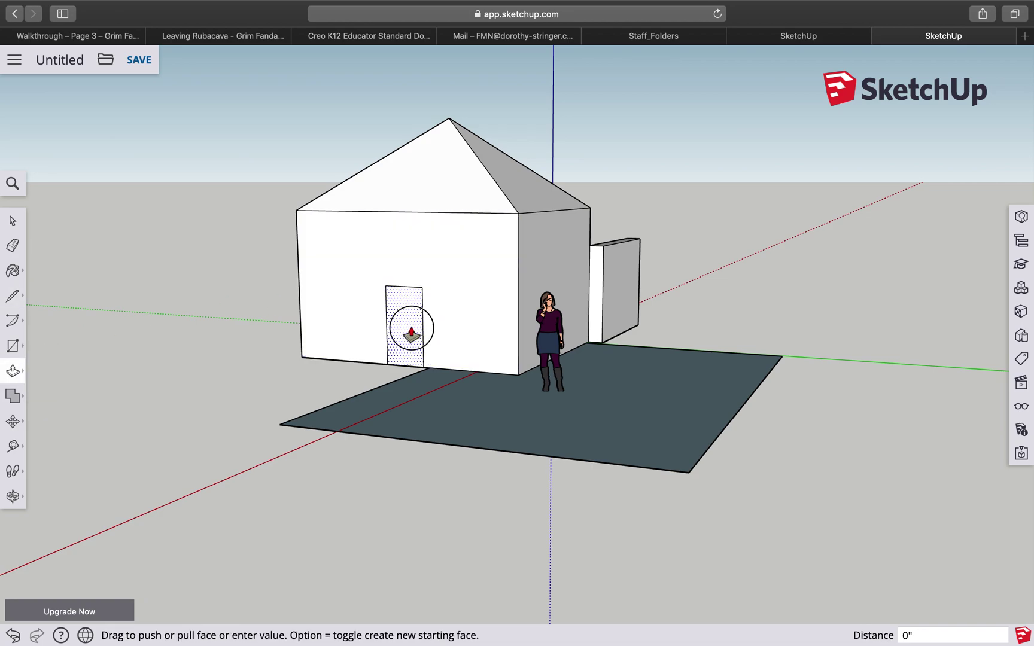
click(413, 329)
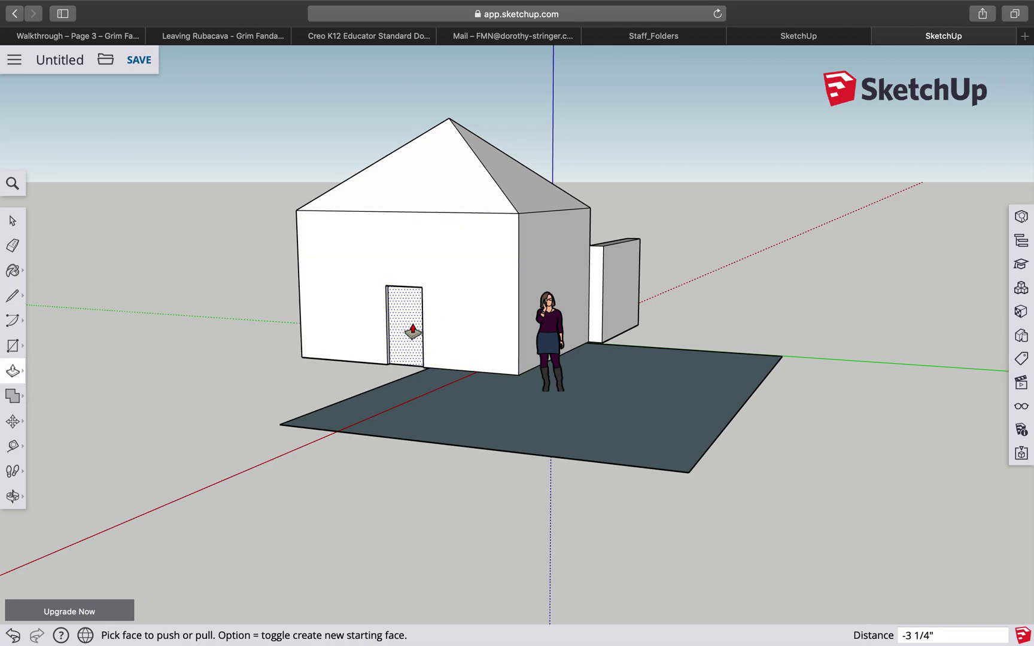
Draw a frame outline about 4' 11" high and 3' wide around the recessed door, ending on the wall's bottom edge.
click(12, 295)
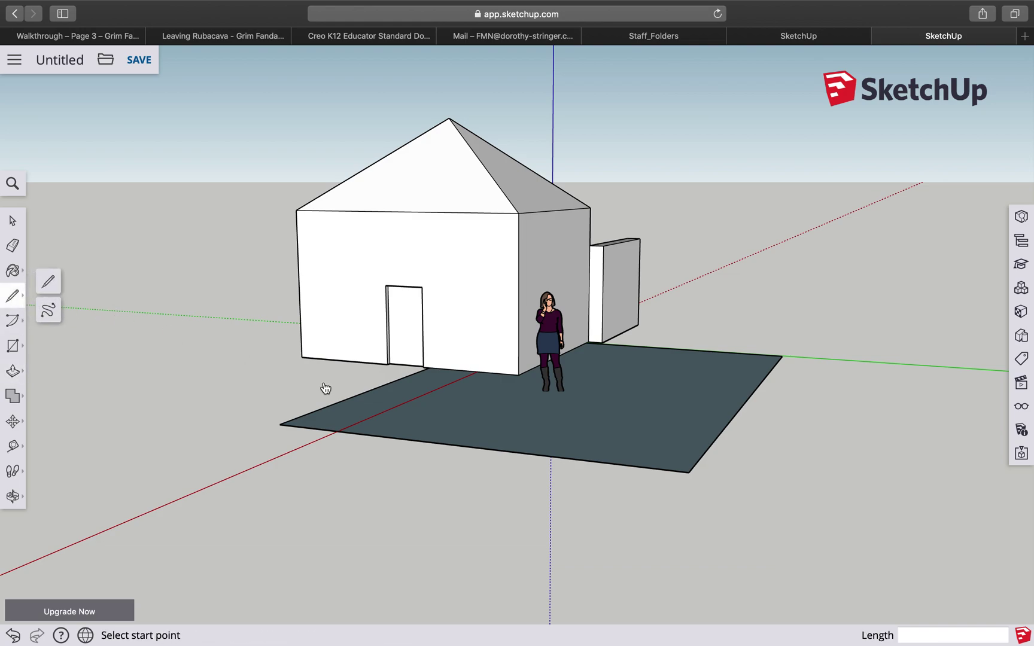
scroll(387, 359, down, 3)
scroll(388, 362, up, 10)
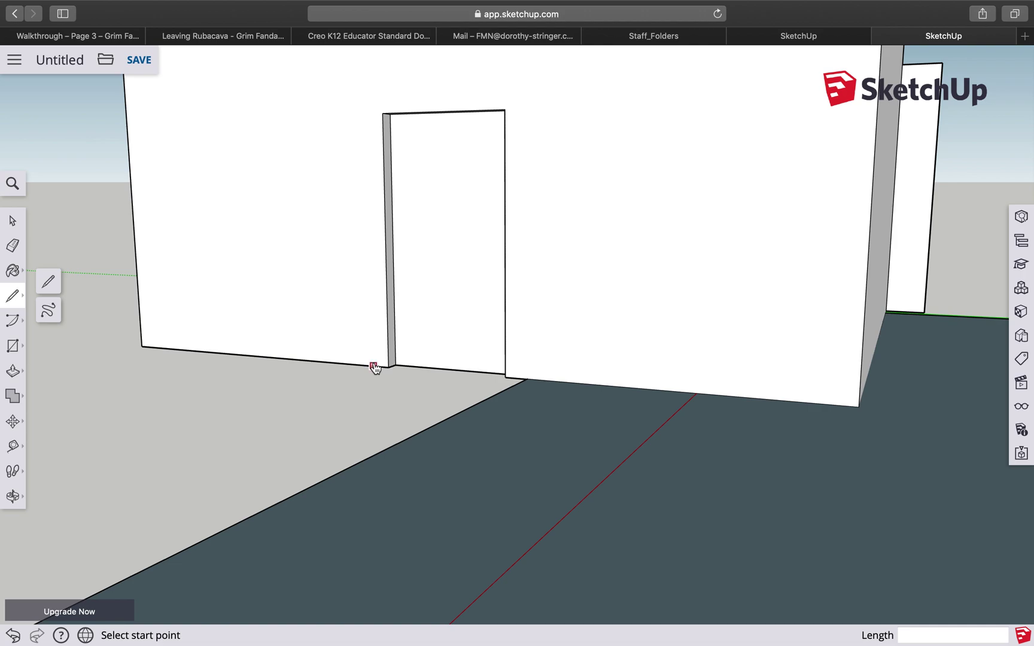
click(373, 365)
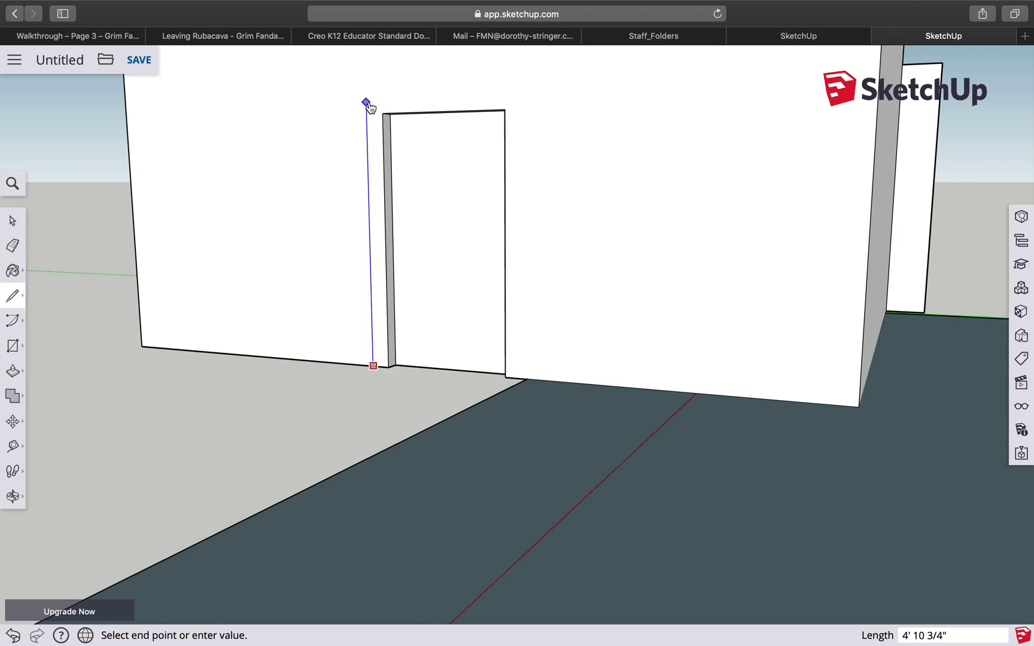
click(366, 101)
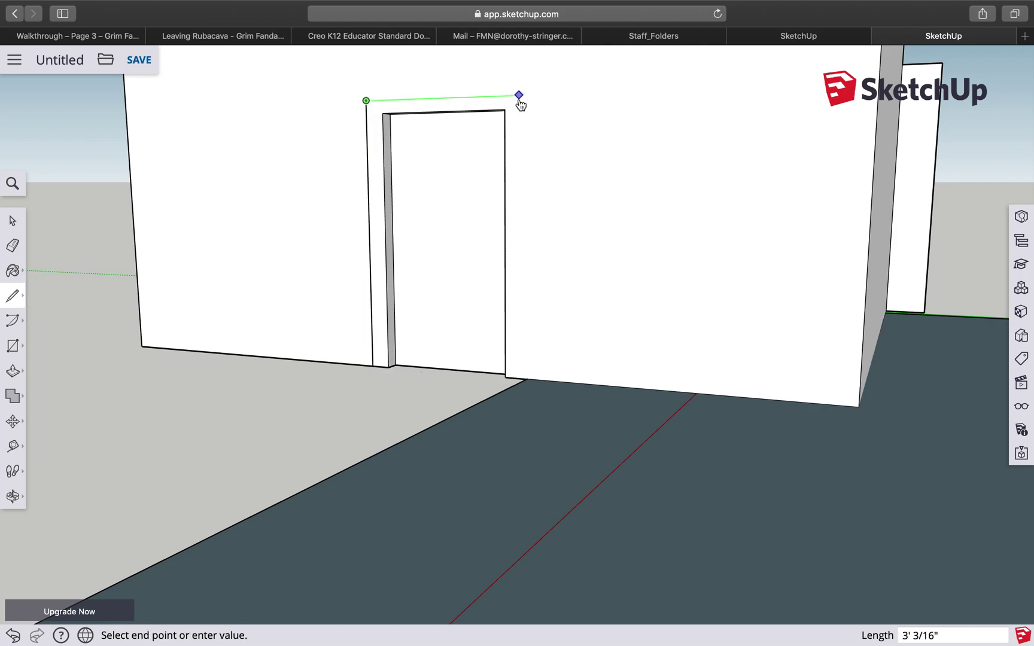
click(520, 96)
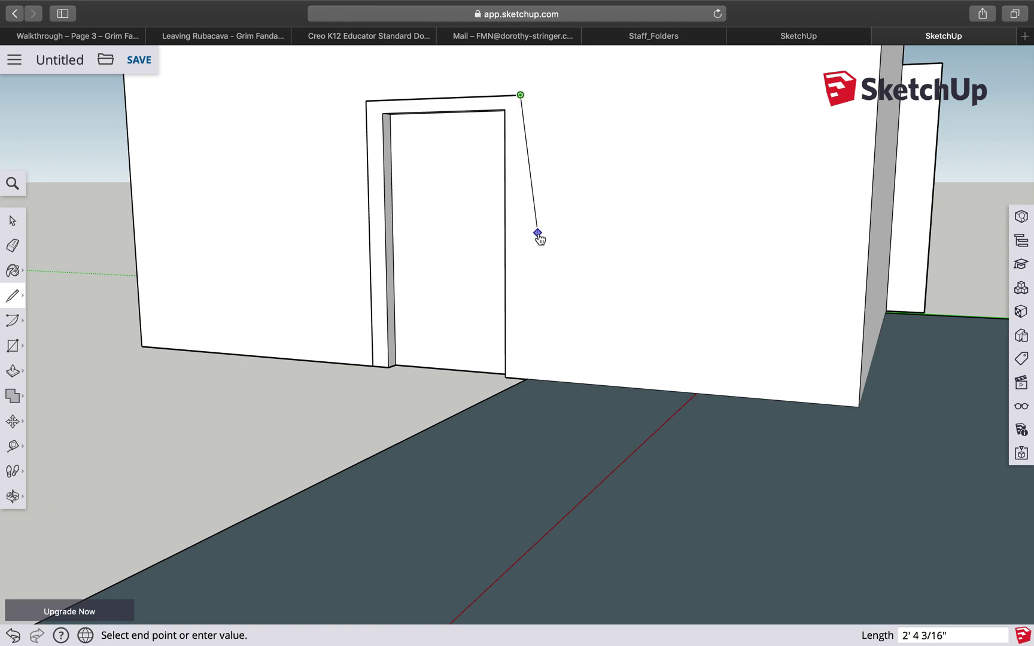
click(525, 380)
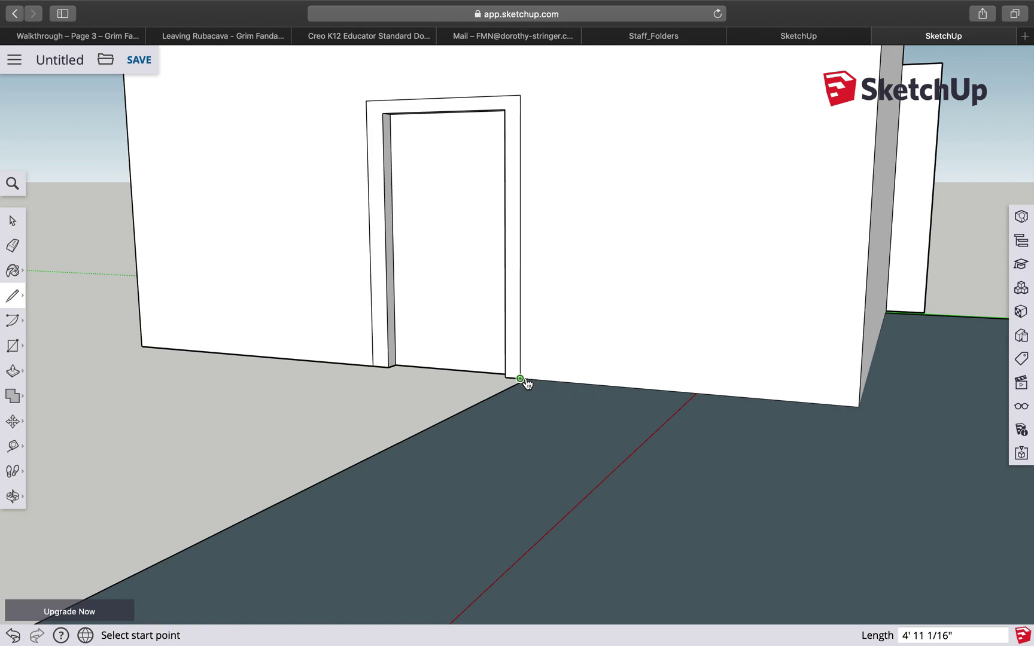
Push the door frame face about 1 7/16" into the wall.
click(12, 371)
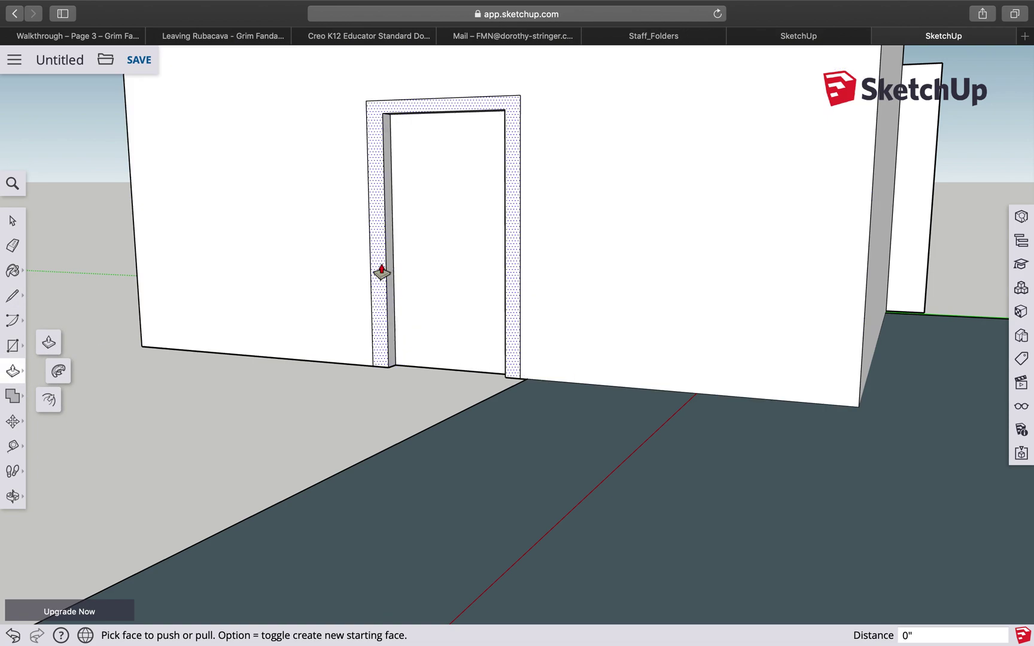
click(382, 268)
click(384, 267)
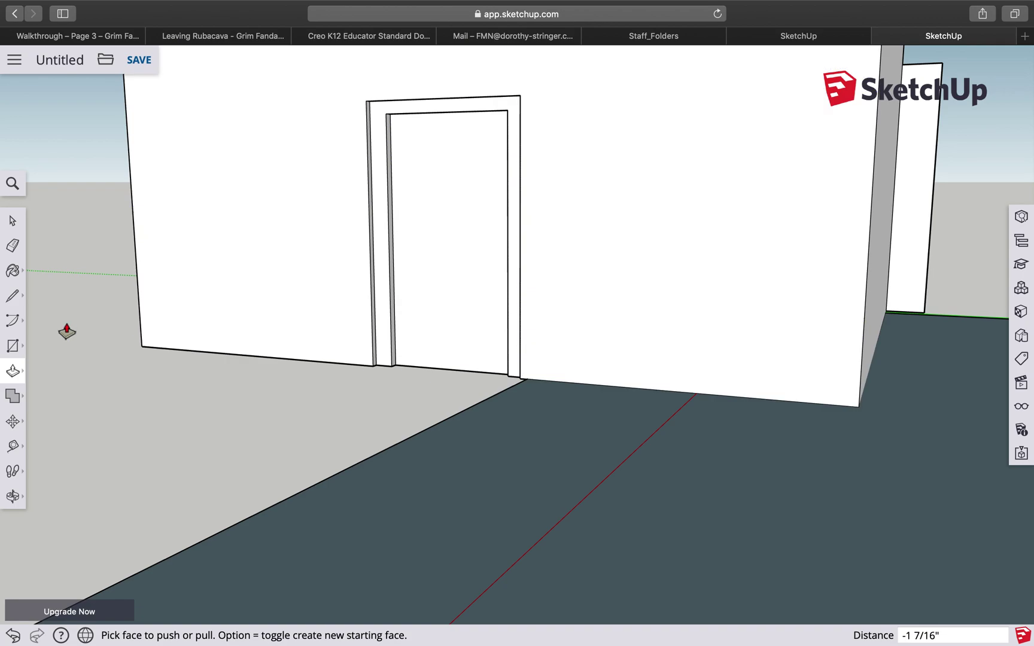
Draw a circle with a radius of about 2 1/16" on the door face, at mid-height near the edge opposite the visible jamb.
click(14, 350)
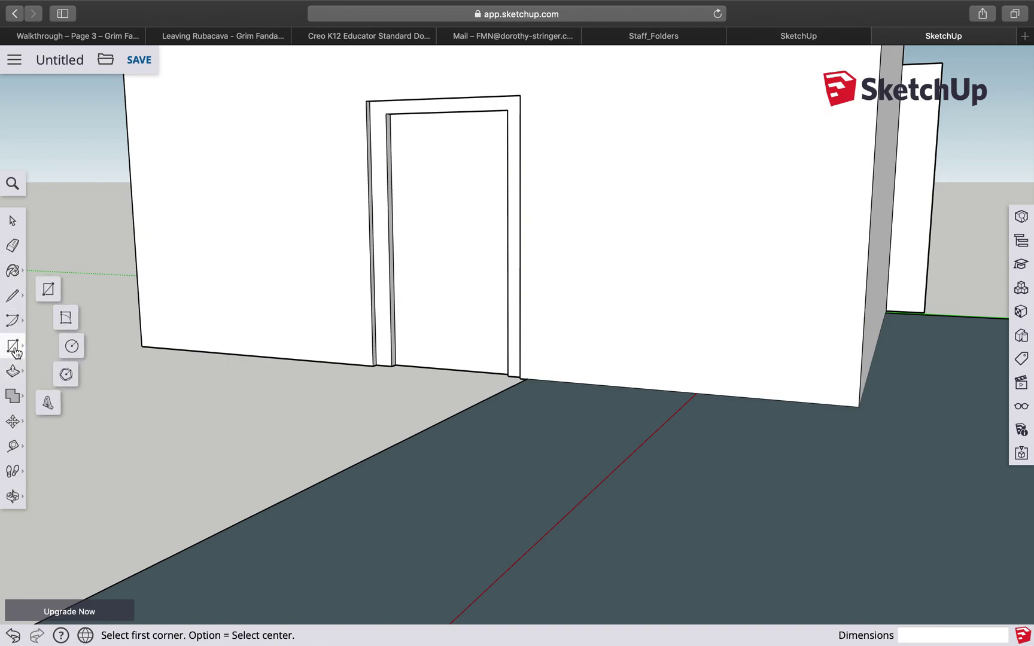
click(73, 347)
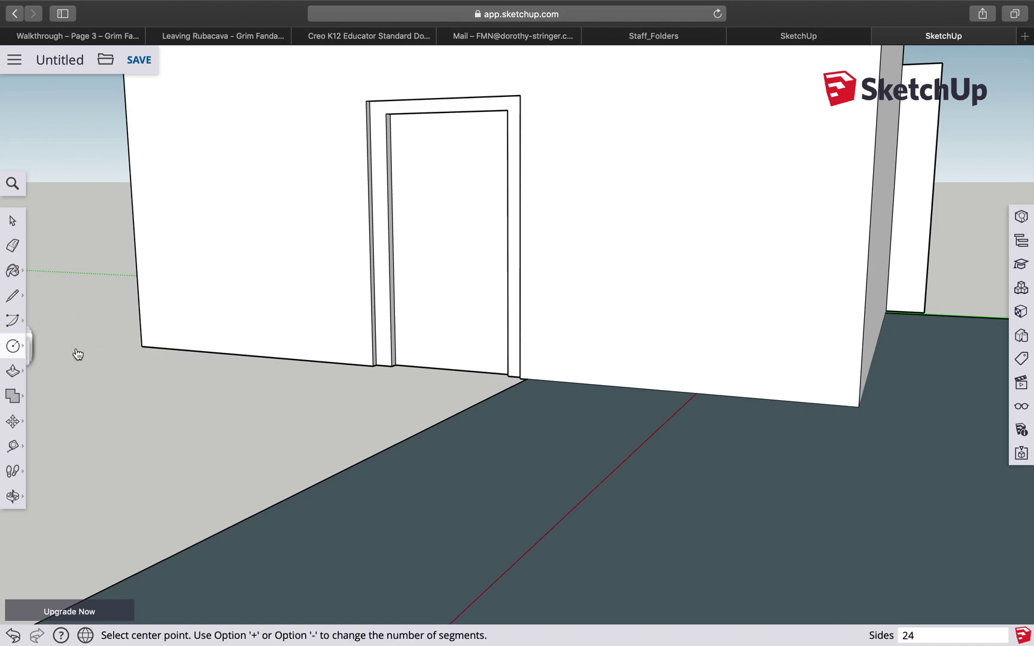
click(485, 246)
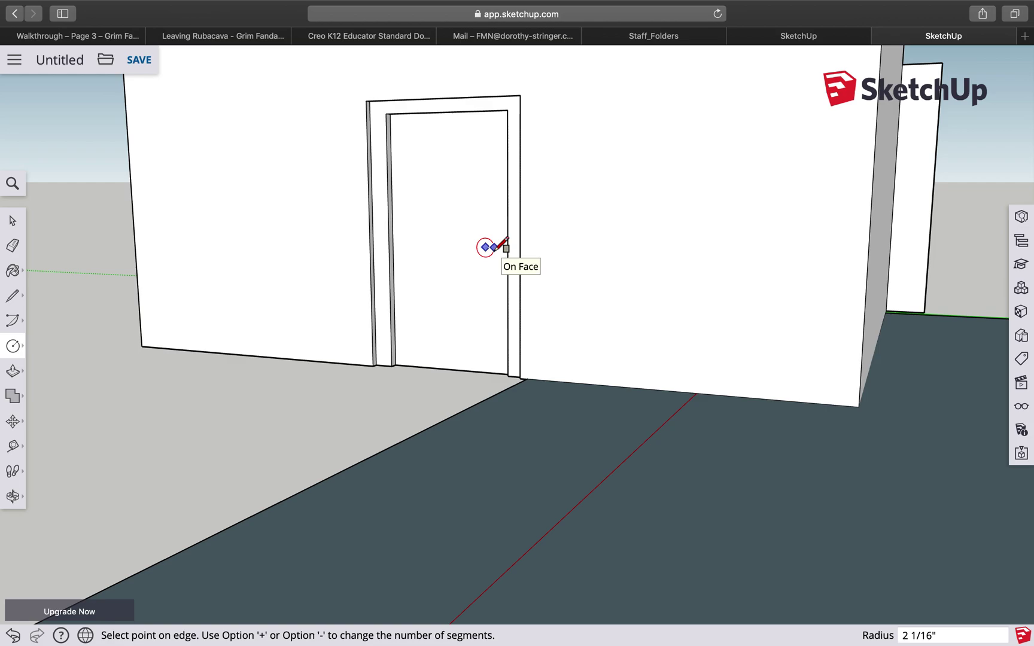
click(506, 248)
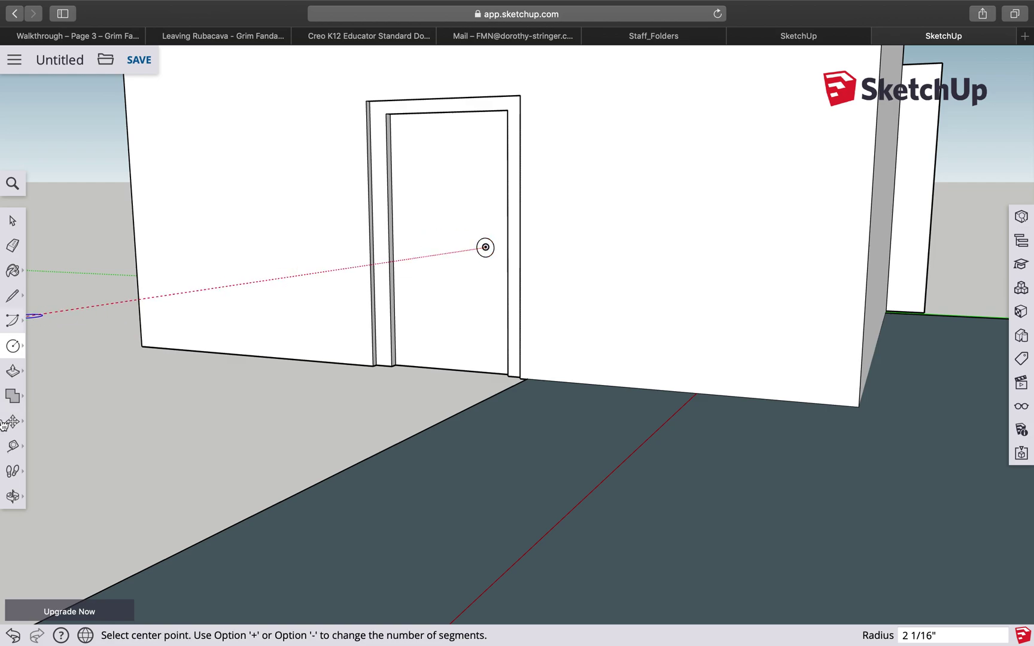
Pull the circle out about 4 5/8" from the door to form a round knob.
click(13, 371)
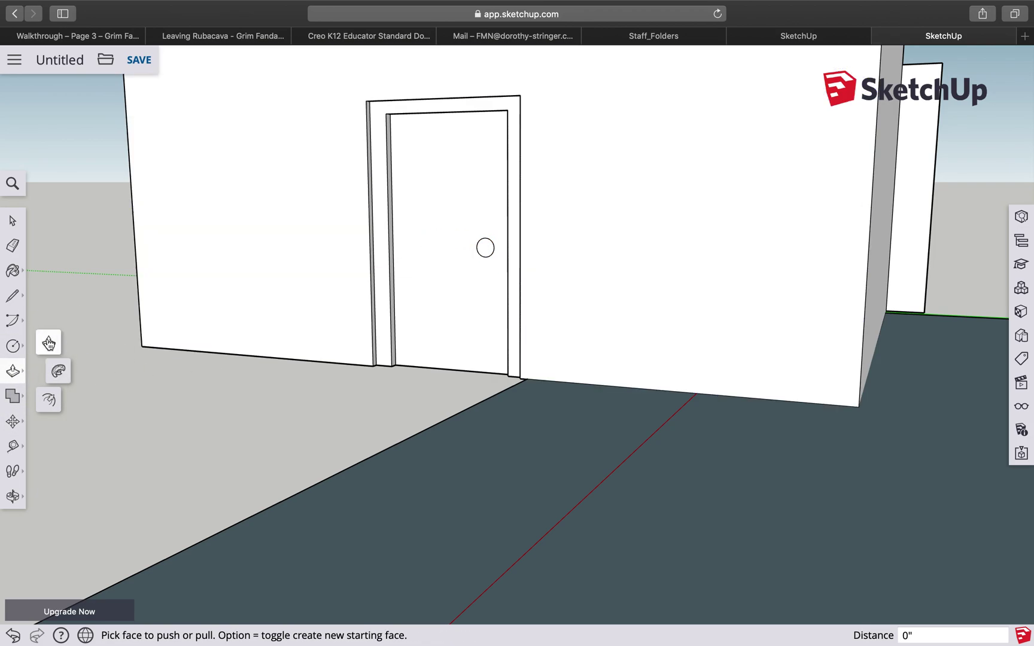
click(485, 248)
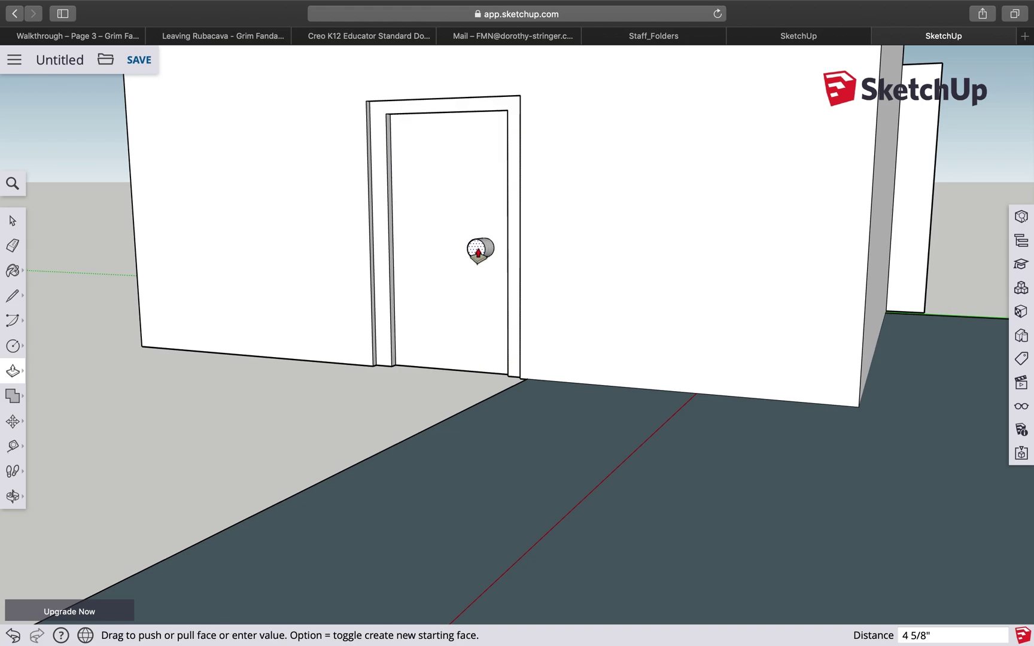
click(479, 252)
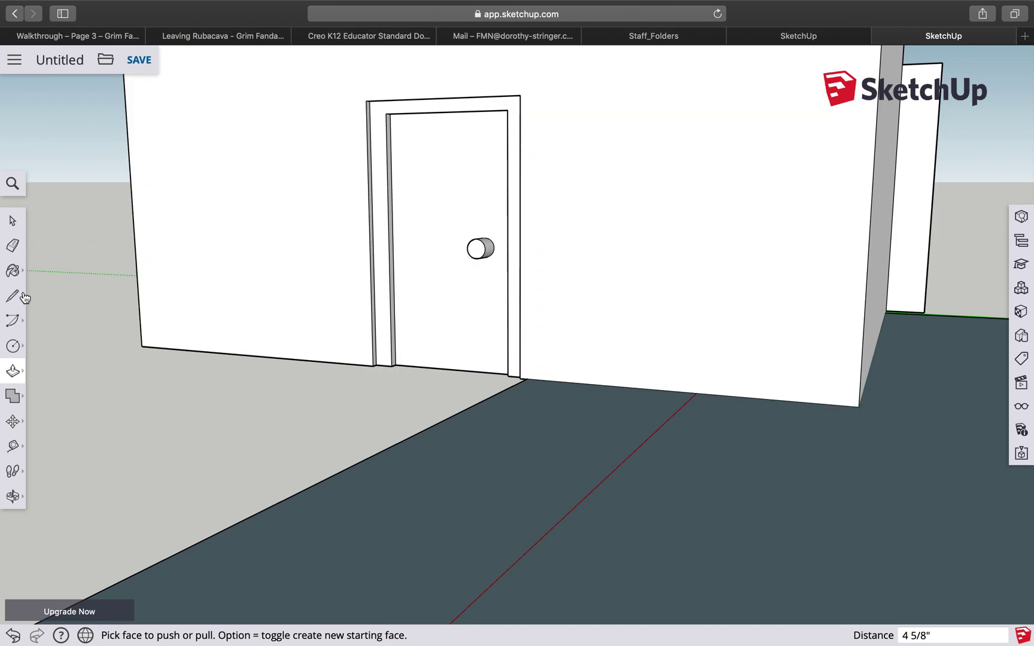
Draw a window rectangle of about 1' 9 9/16" by 1' 7 7/8" on the upper part of the door, above the knob.
click(13, 347)
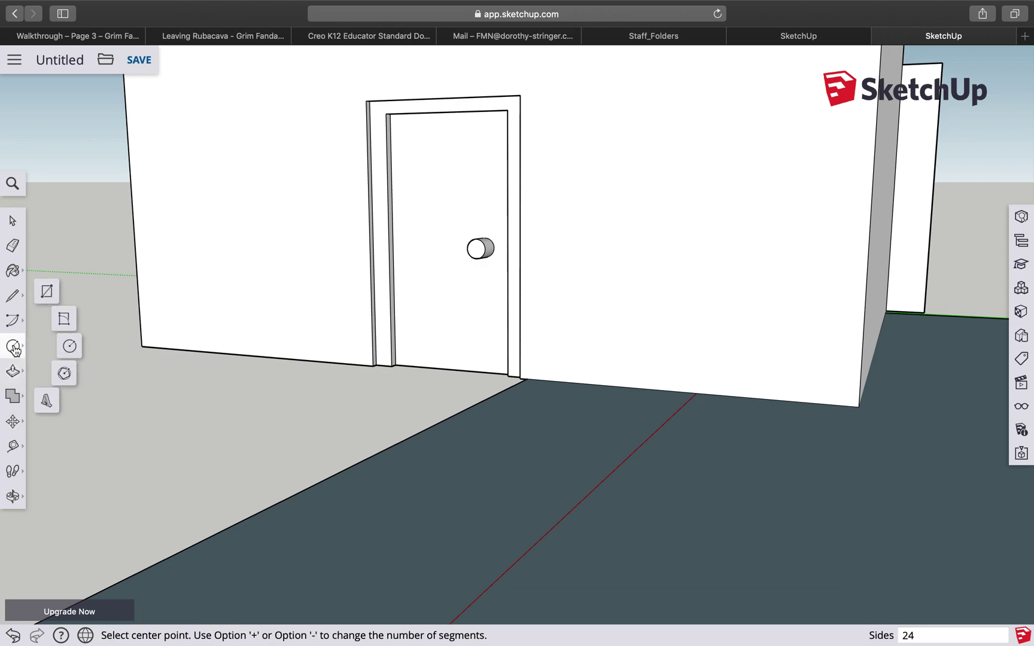
click(47, 292)
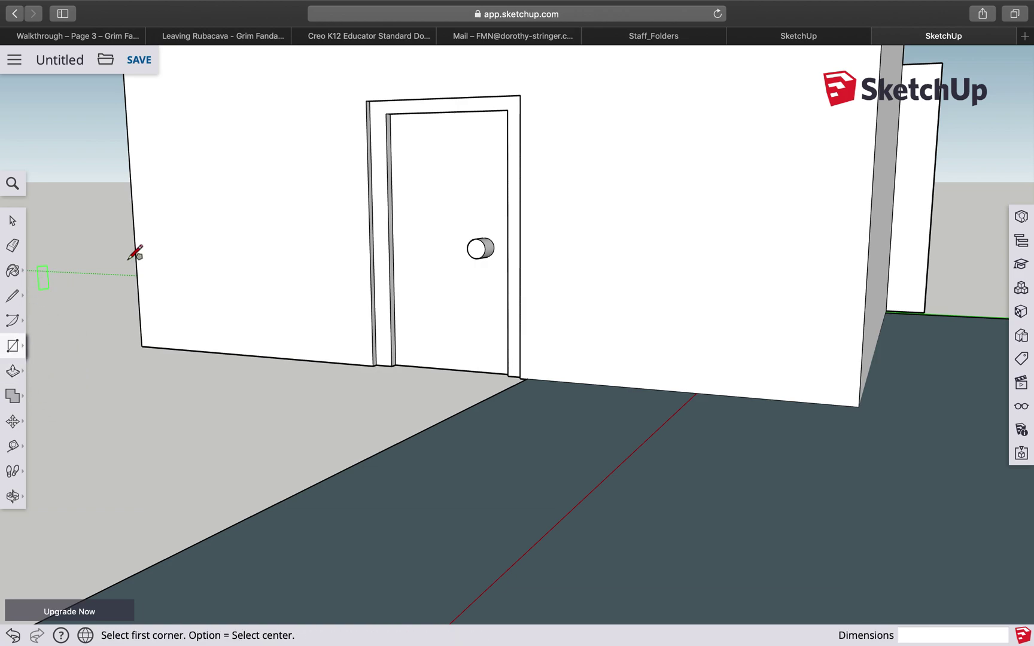
click(402, 129)
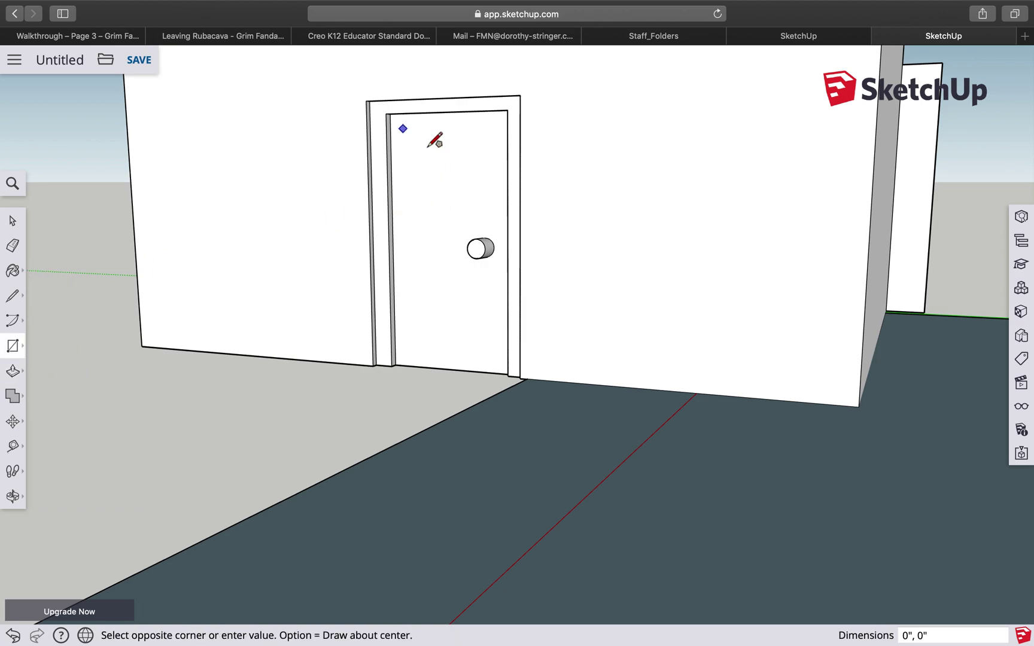
click(494, 221)
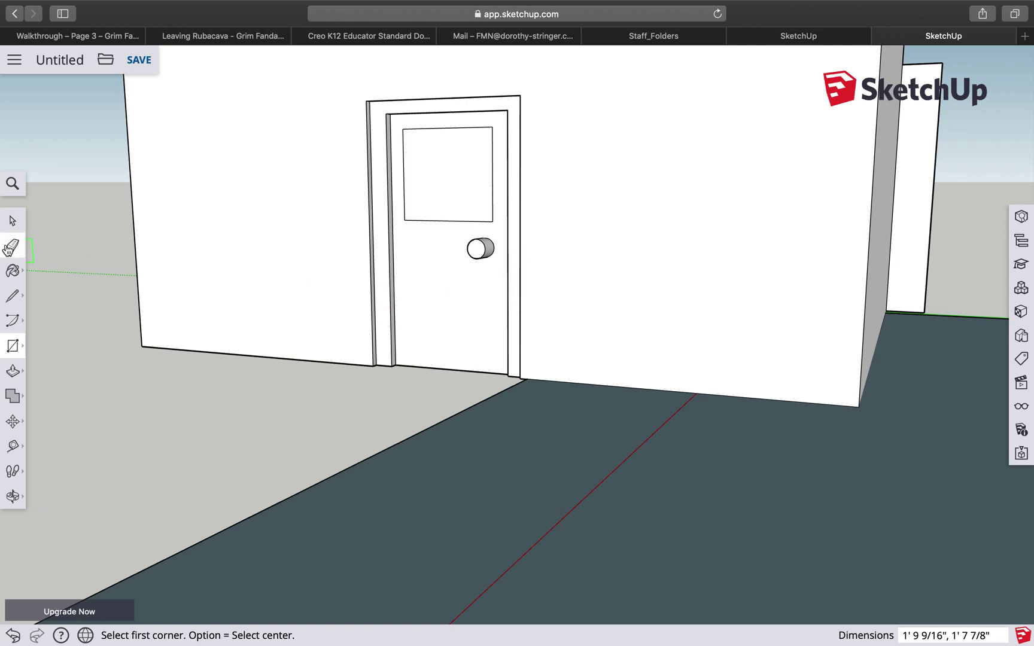
Paint the door's window panel with Translucent Glass Sky Reflection from the Glass and Mirrors materials.
click(13, 273)
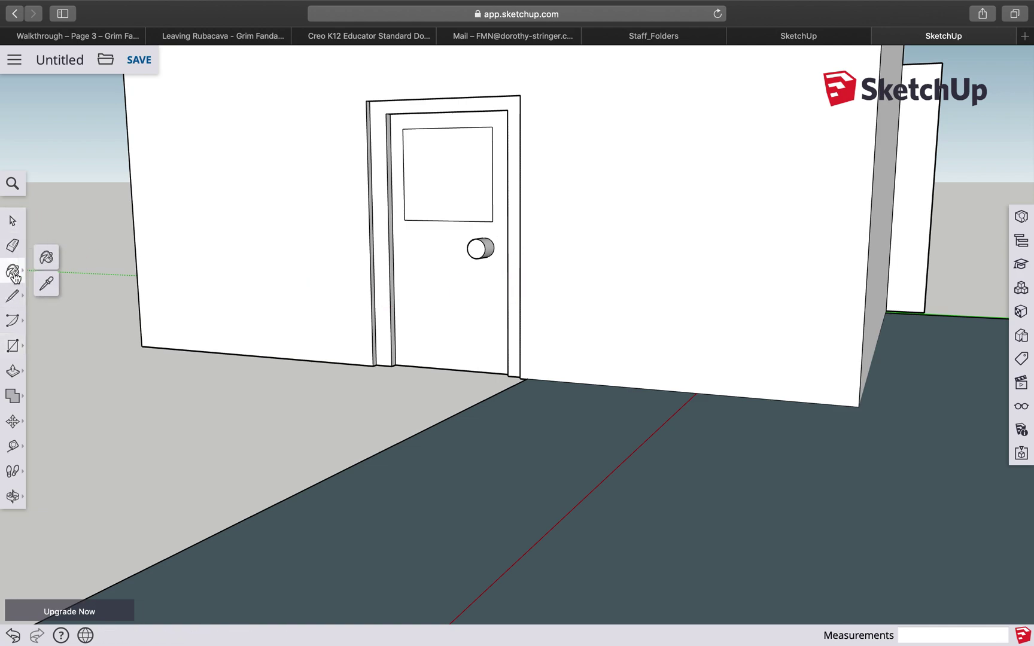
click(47, 257)
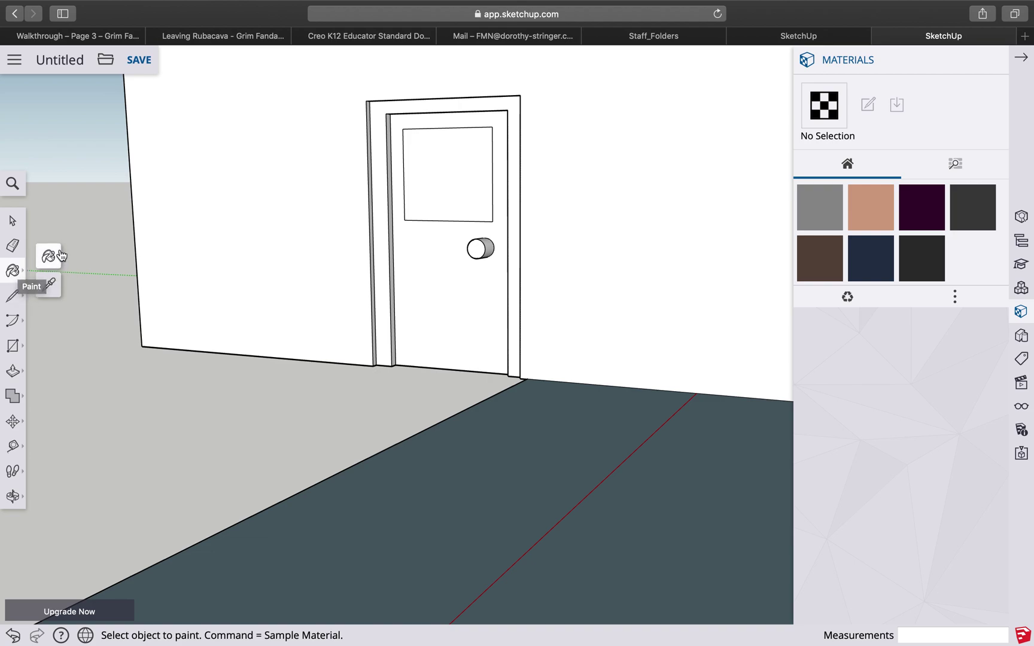
click(956, 164)
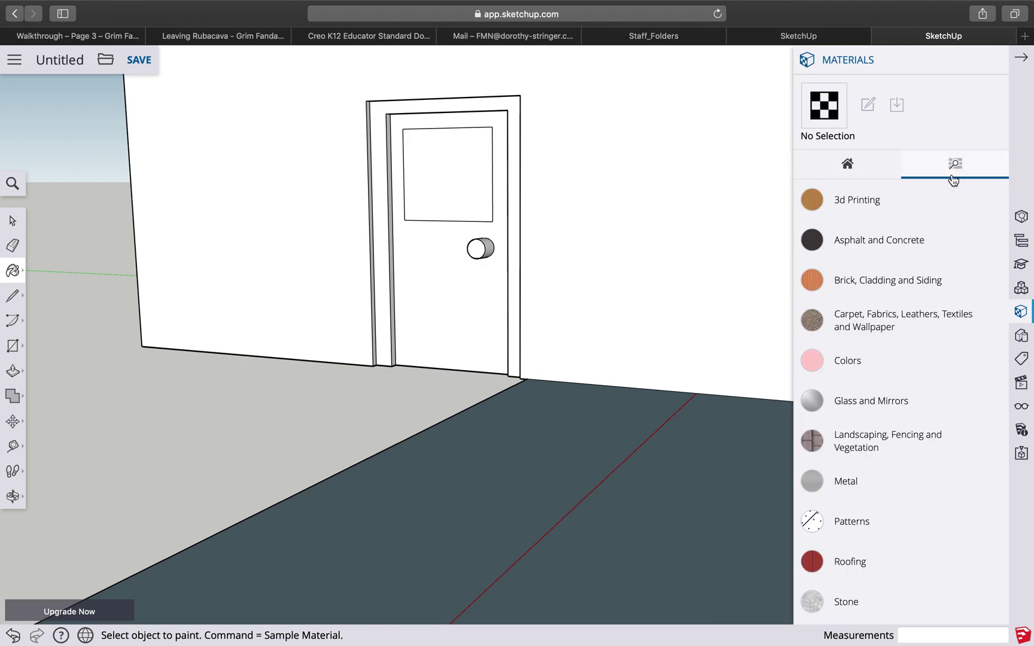
click(869, 415)
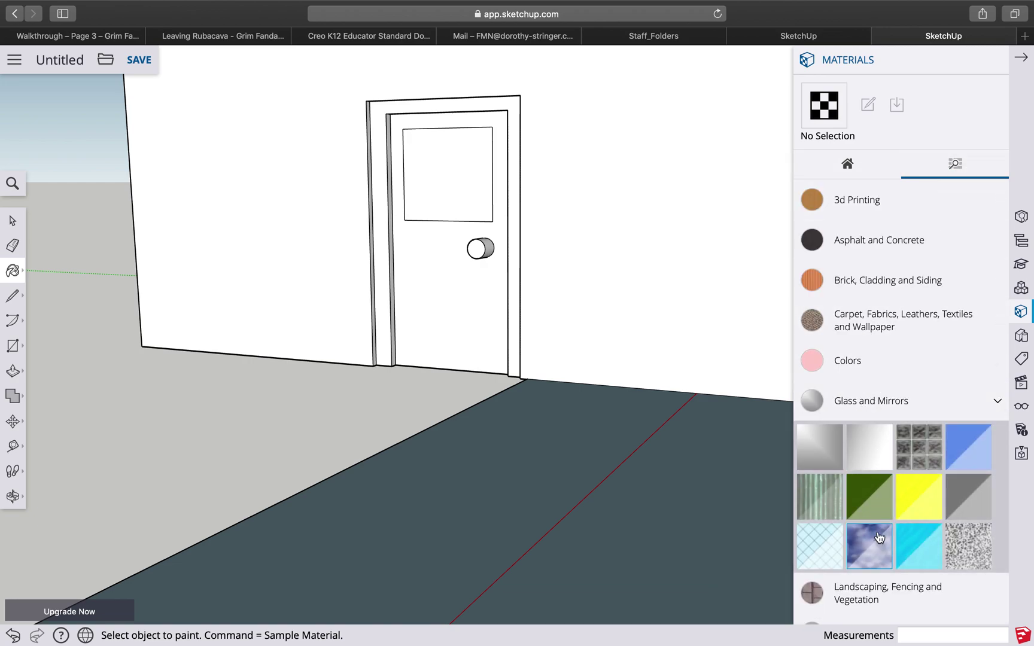
click(872, 549)
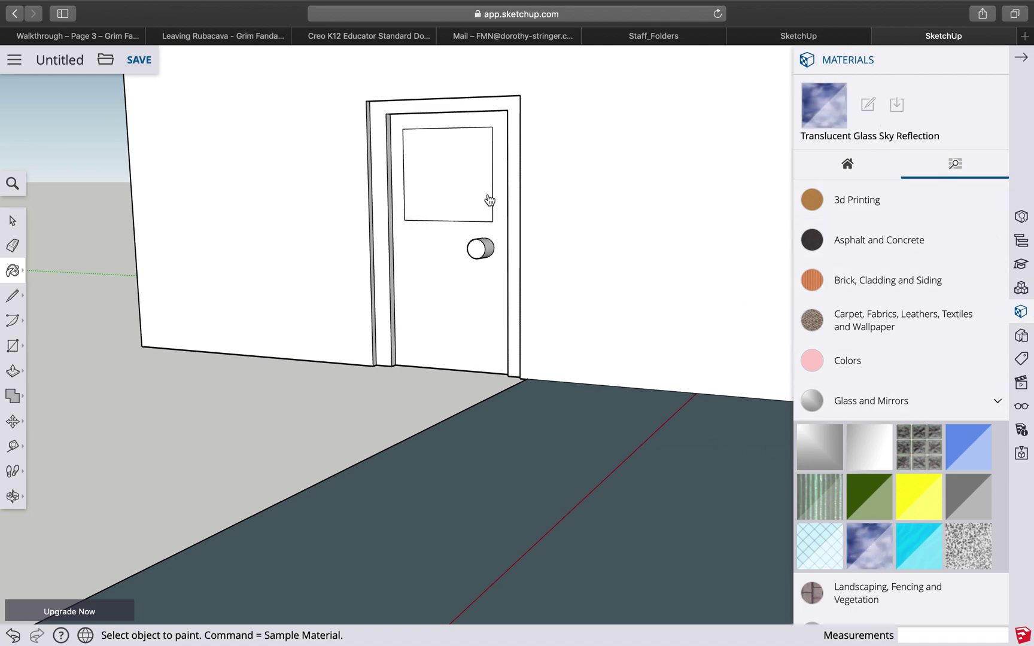
click(470, 180)
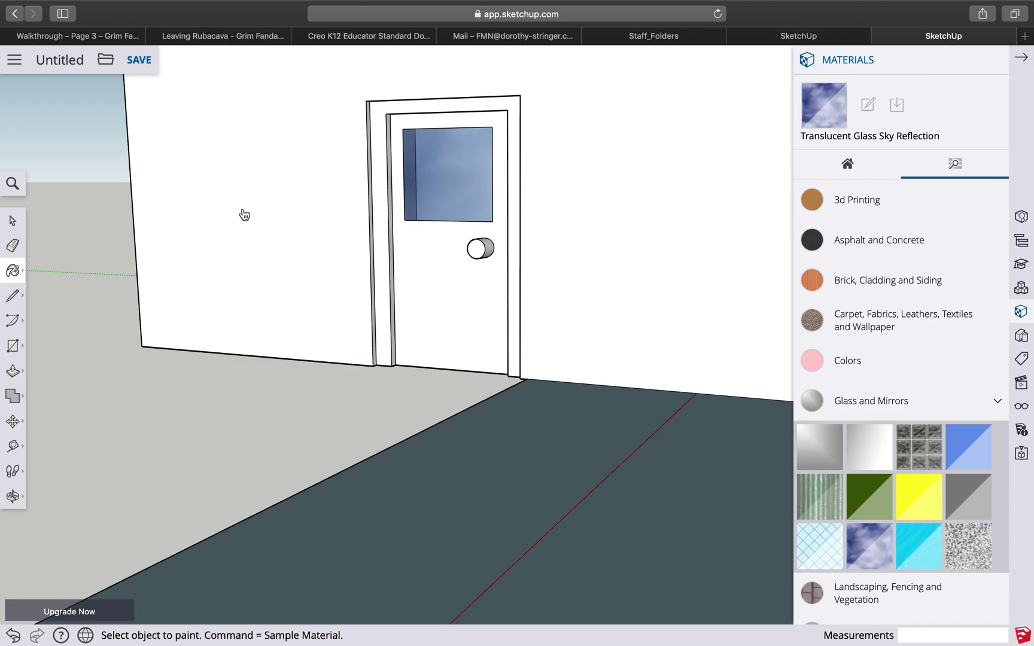
Paint the house's door wall and the adjacent side wall with Brick Rough Dark from the Brick, Cladding and Siding materials.
click(13, 497)
drag(368, 242, 337, 339)
drag(404, 412, 399, 424)
scroll(399, 425, up, 2)
scroll(401, 426, down, 10)
scroll(403, 426, up, 3)
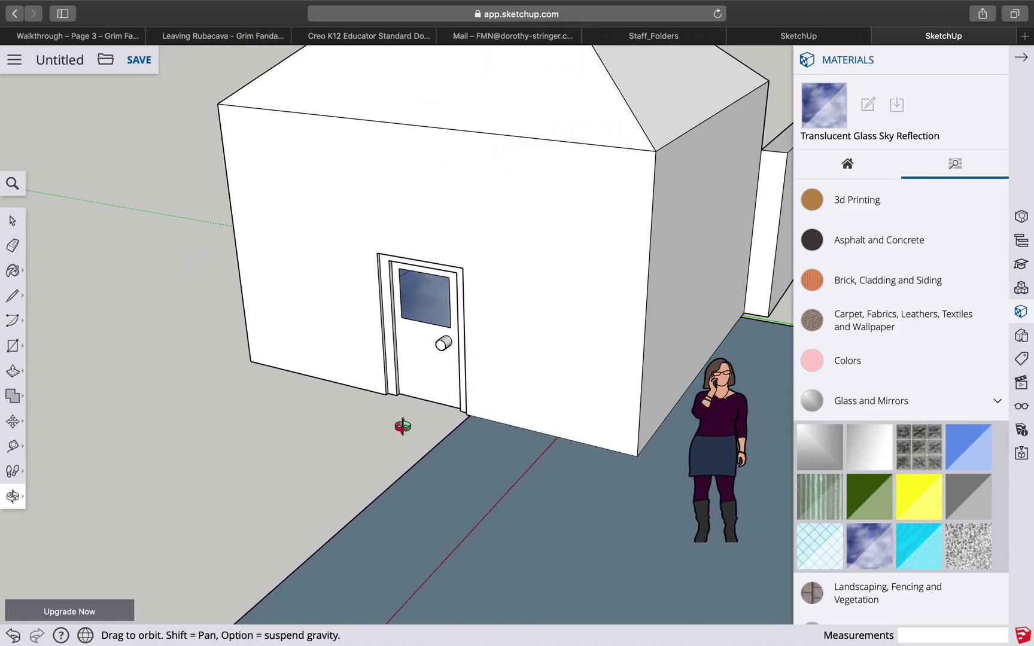
click(871, 281)
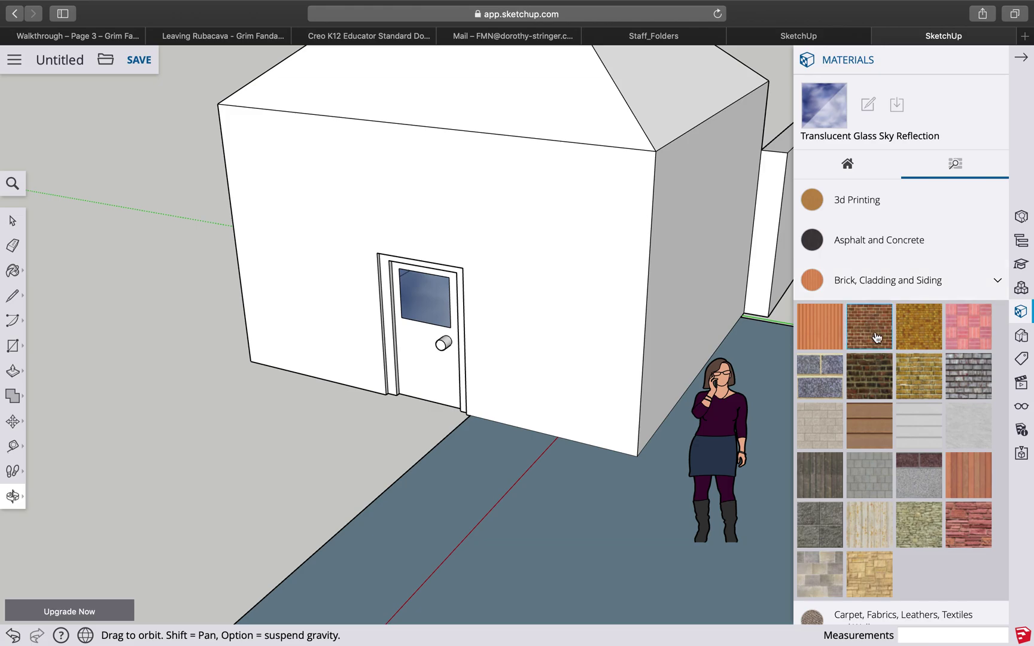
click(876, 368)
click(565, 319)
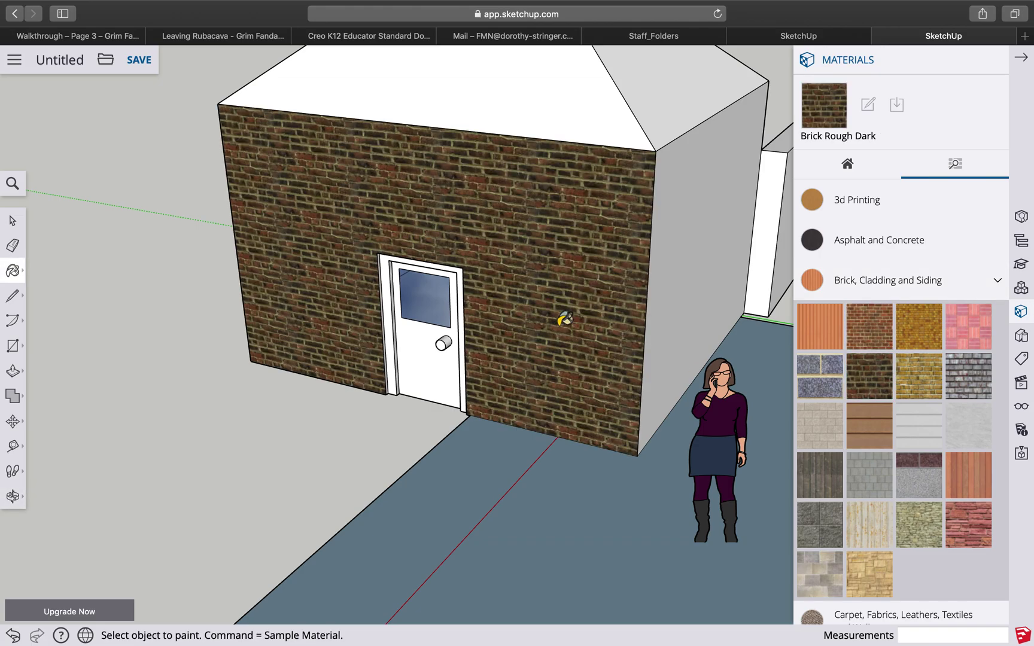
click(703, 263)
Paint the narrow wall face of the extension behind the house with Brick Rough Dark.
scroll(710, 310, up, 5)
scroll(710, 310, down, 10)
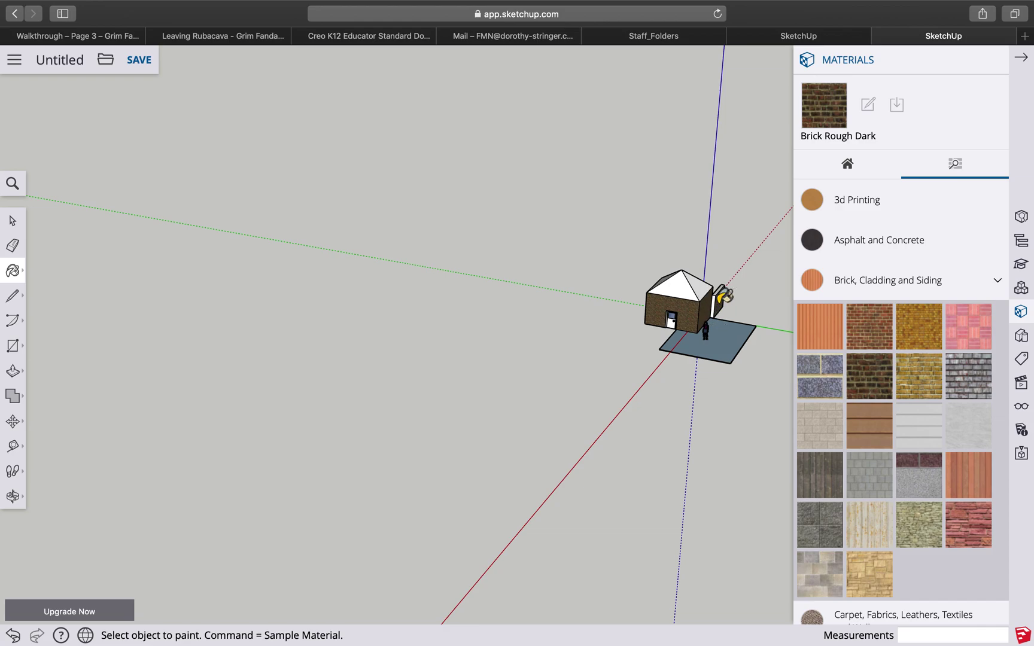
scroll(720, 302, up, 6)
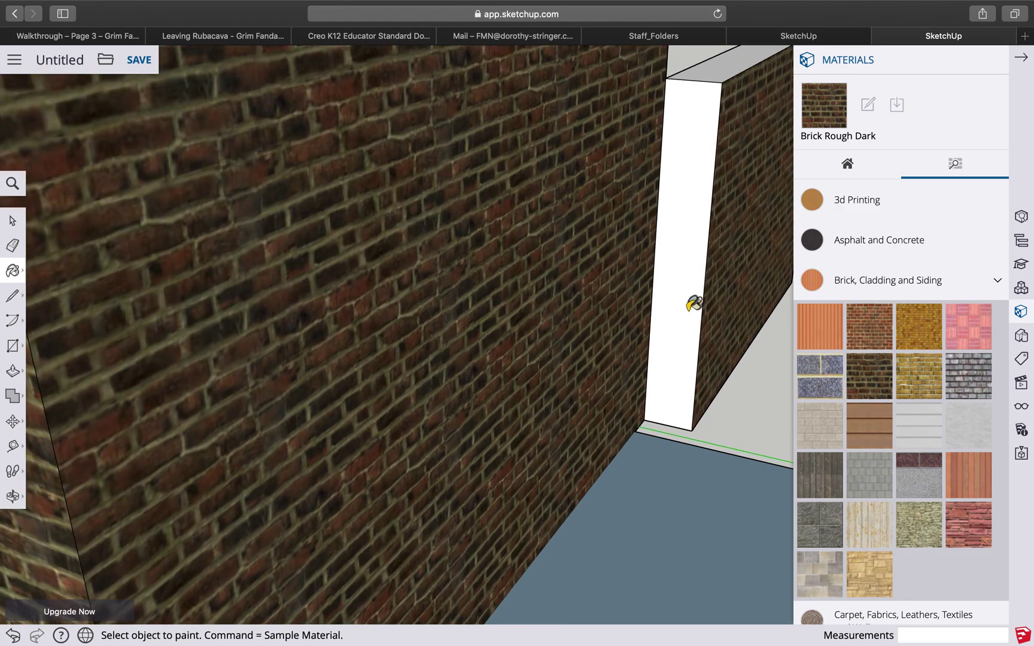
click(692, 304)
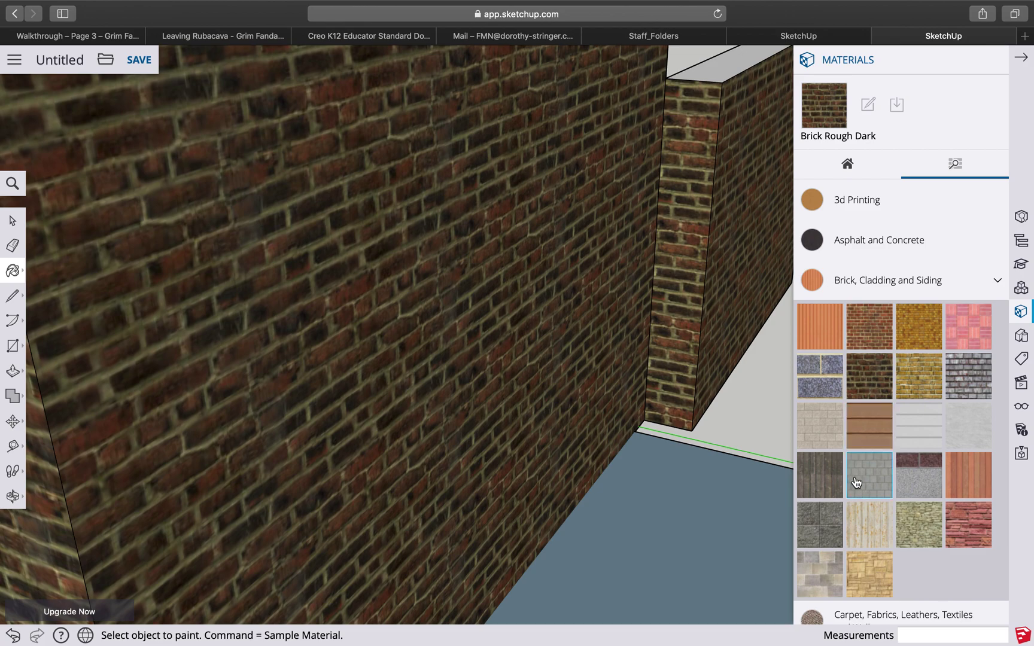
Paint the ground surface with Concrete Aggregate Smoke from the Asphalt and Concrete materials.
click(869, 241)
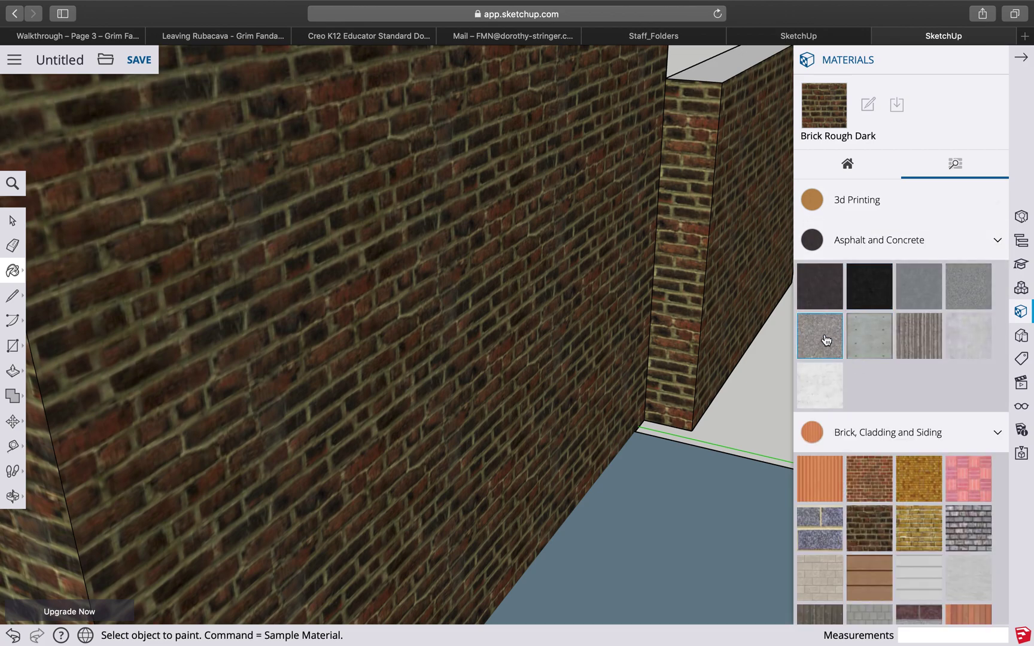
click(824, 338)
click(731, 532)
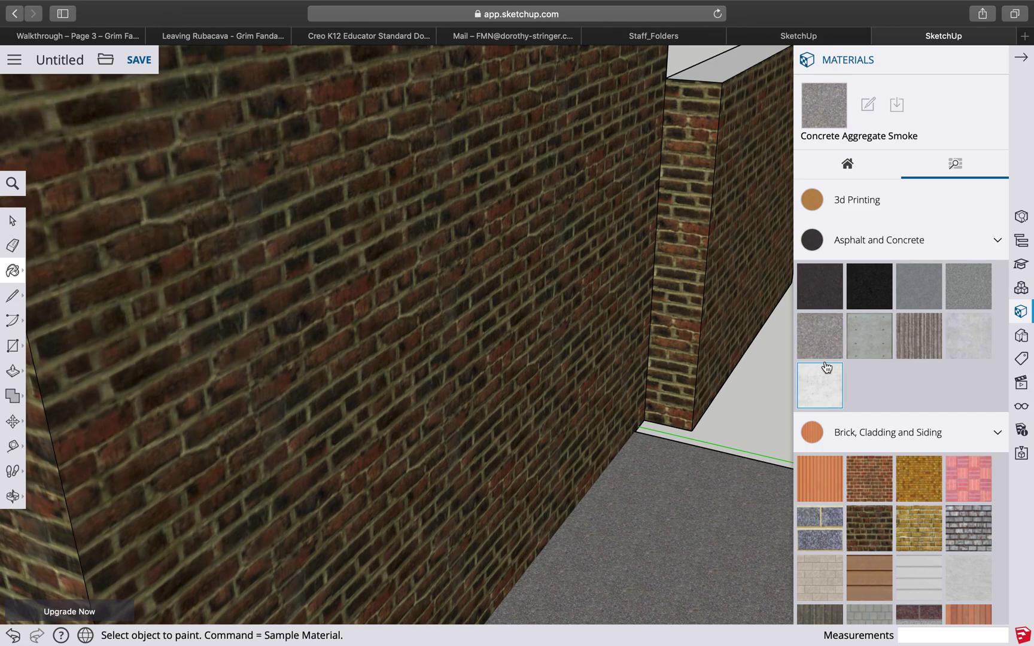
Paint the pyramid roof's faces with the grey-brown shingle texture from the Roofing materials.
scroll(781, 452, down, 10)
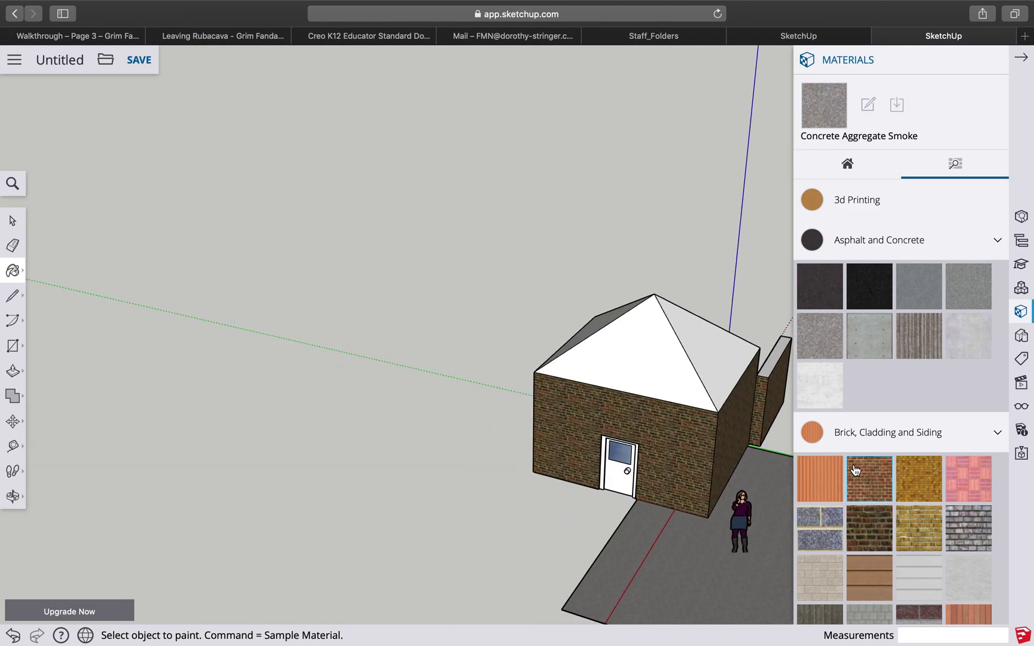
click(997, 244)
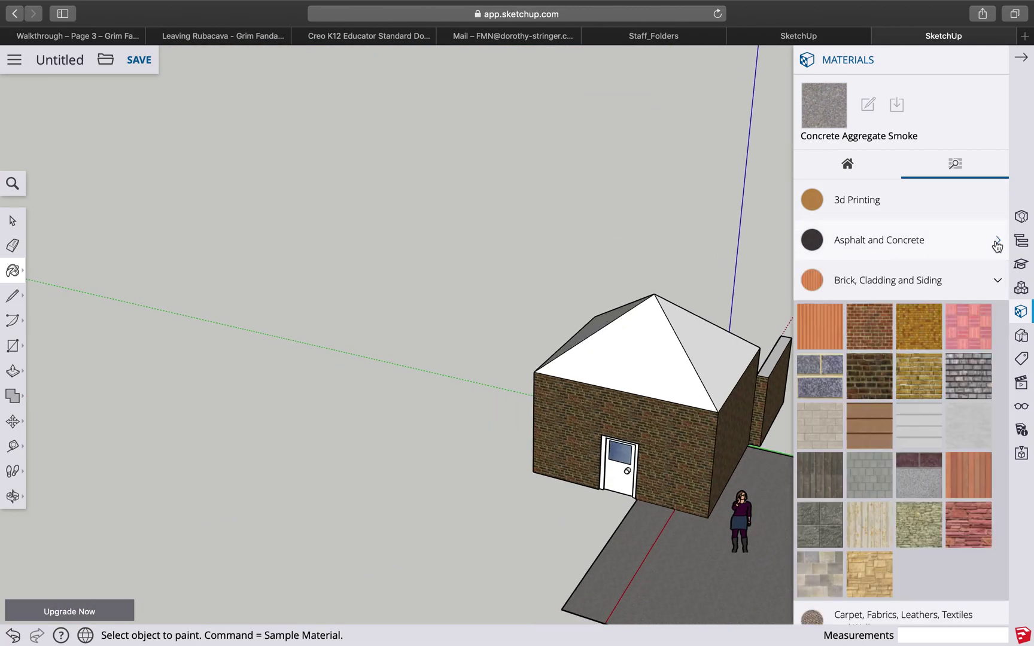
click(998, 282)
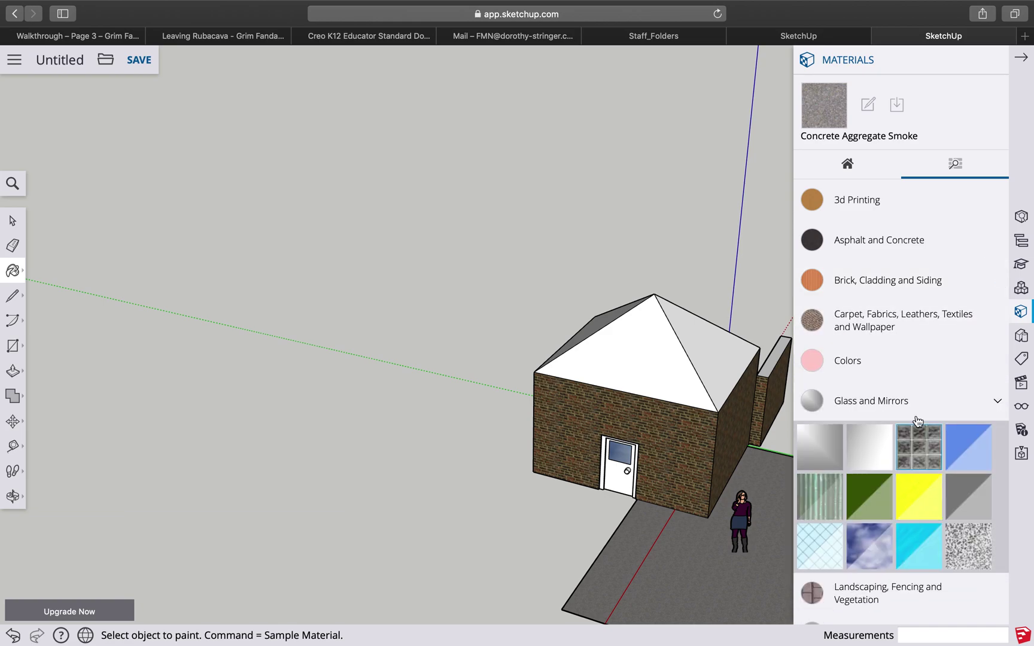
click(998, 401)
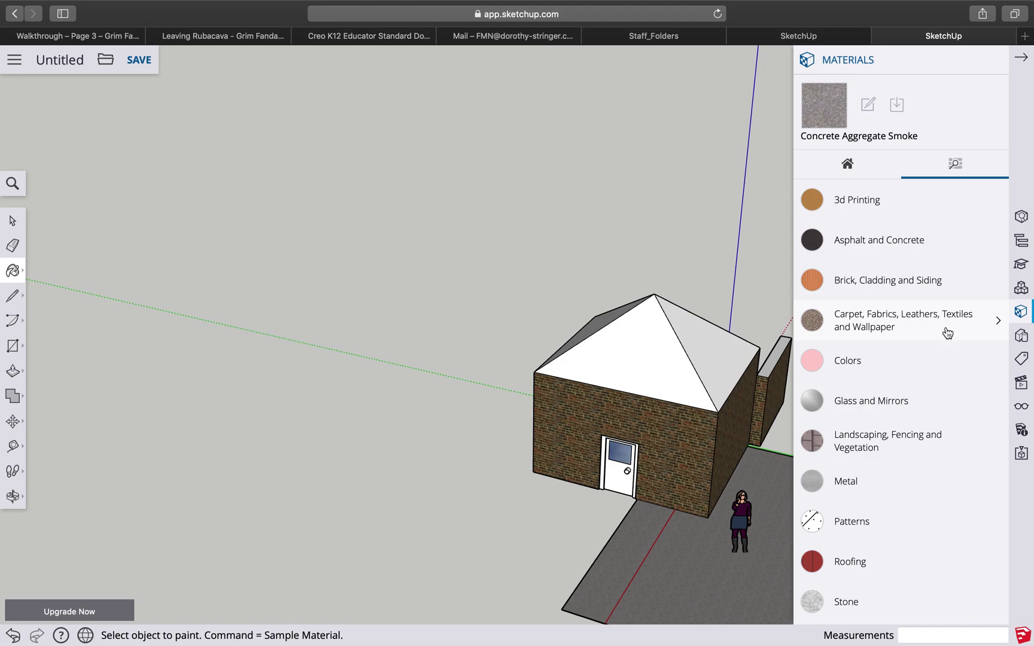
click(888, 554)
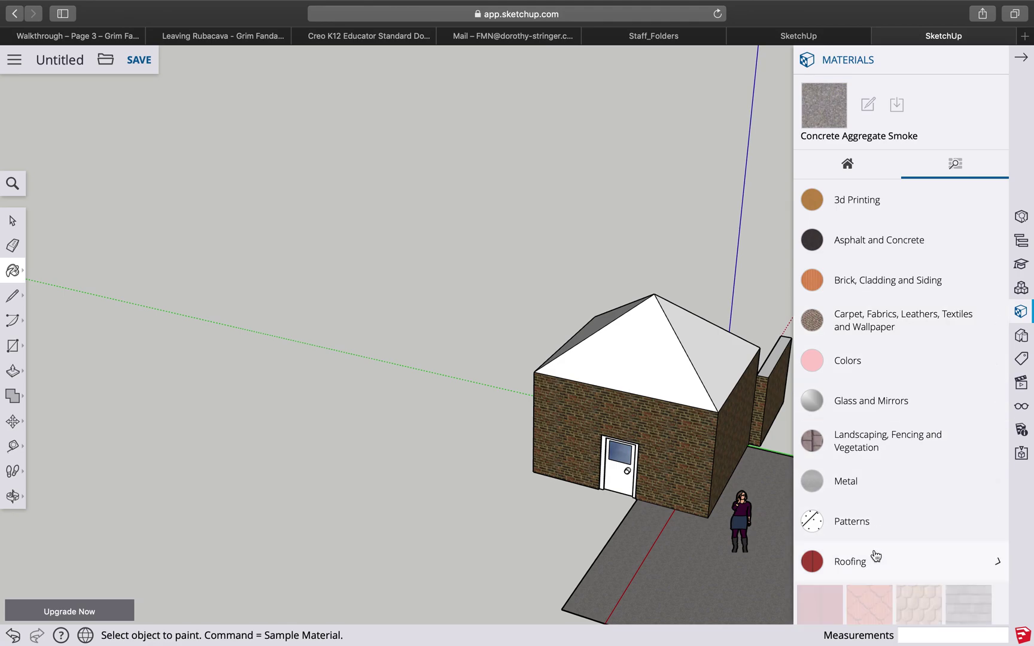
scroll(928, 591, down, 5)
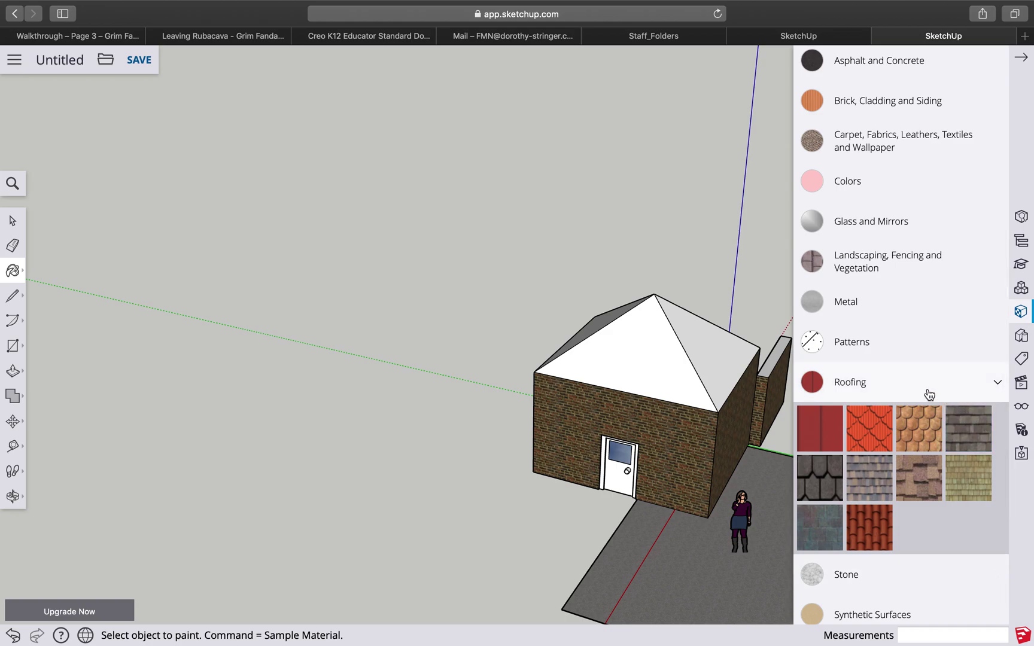
click(693, 337)
click(645, 355)
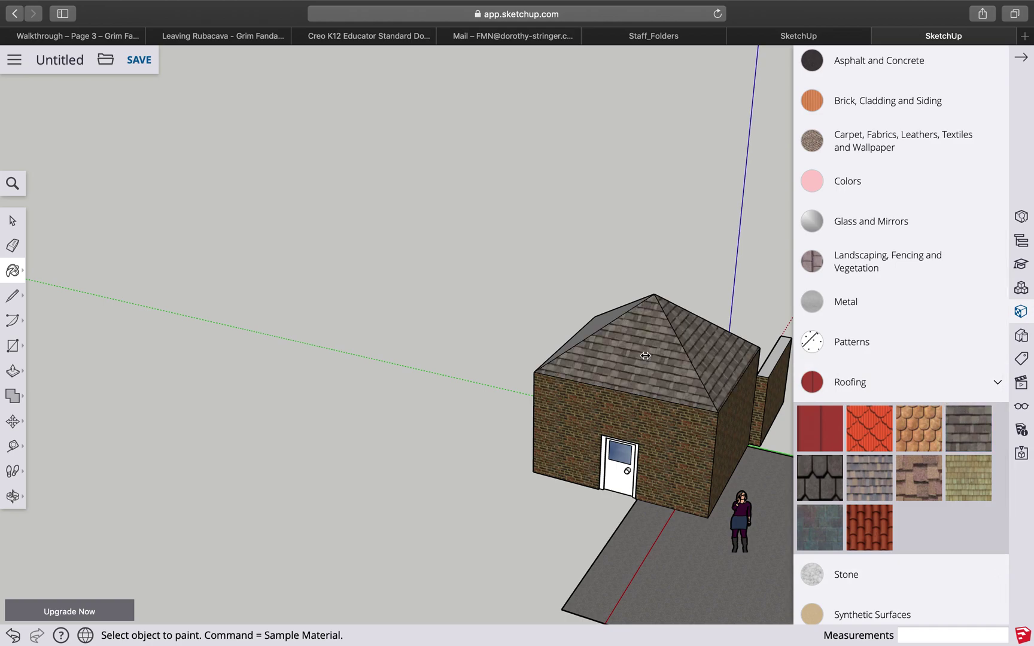
click(592, 325)
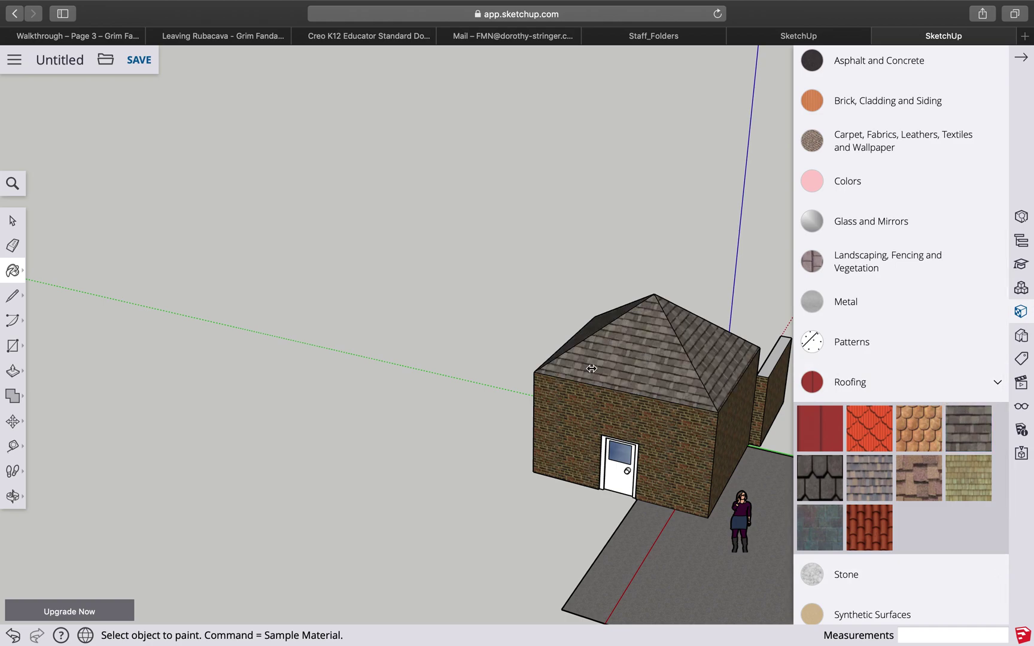
Examine the textured house from a low corner view, both close up and from farther away.
click(13, 496)
drag(568, 512, 270, 450)
drag(346, 538, 356, 408)
scroll(366, 381, up, 10)
scroll(366, 380, down, 5)
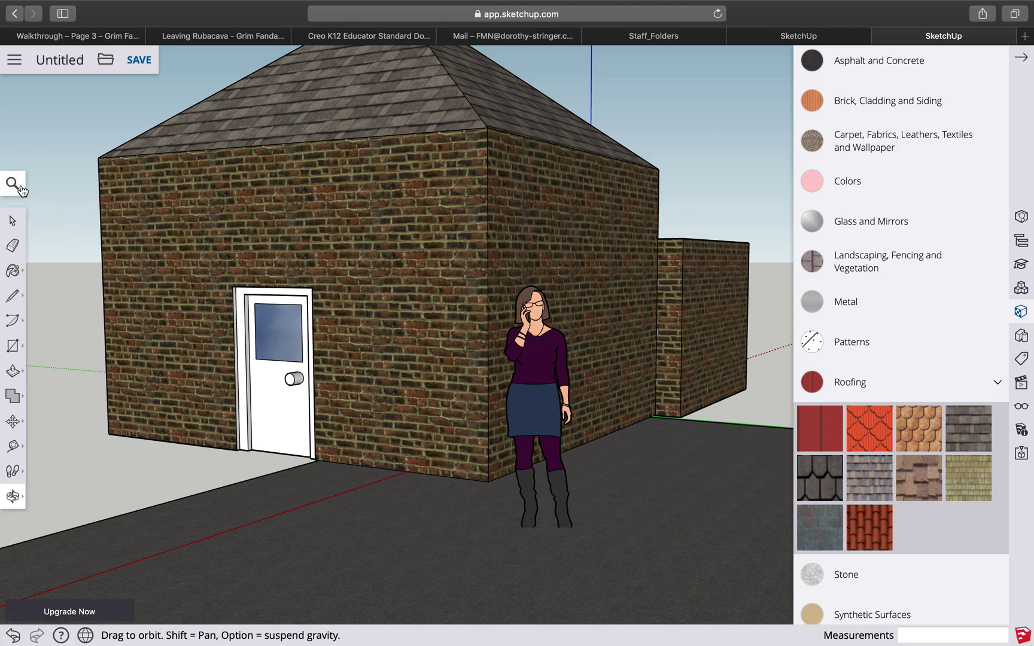
scroll(170, 270, up, 5)
scroll(170, 270, down, 15)
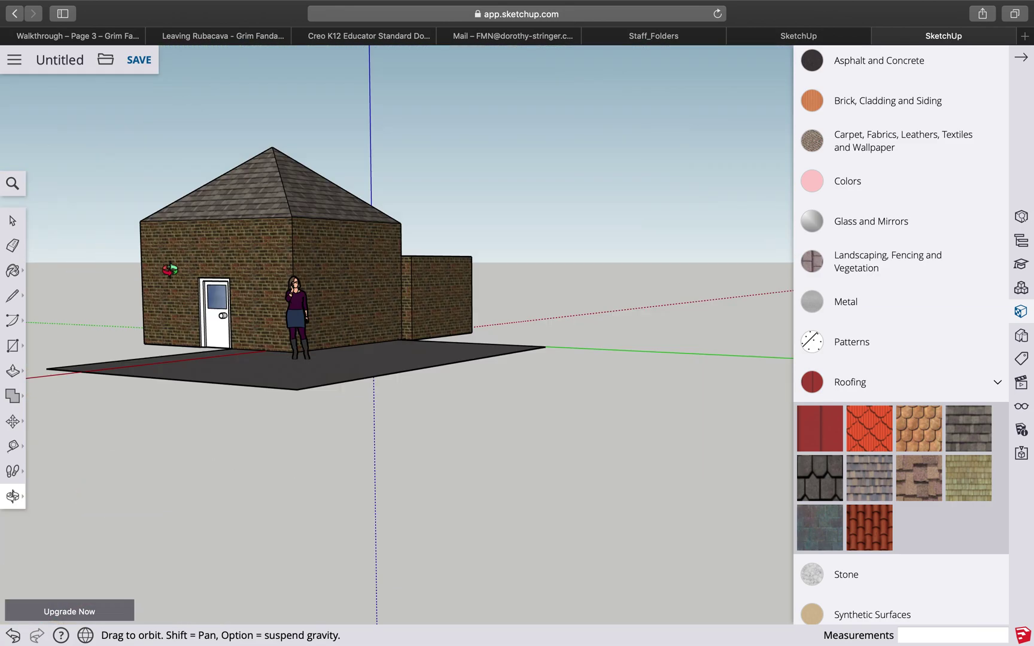
Inspect the brick front wall and door of the house up close, and collapse the Roofing materials.
scroll(170, 270, up, 4)
scroll(170, 270, down, 1)
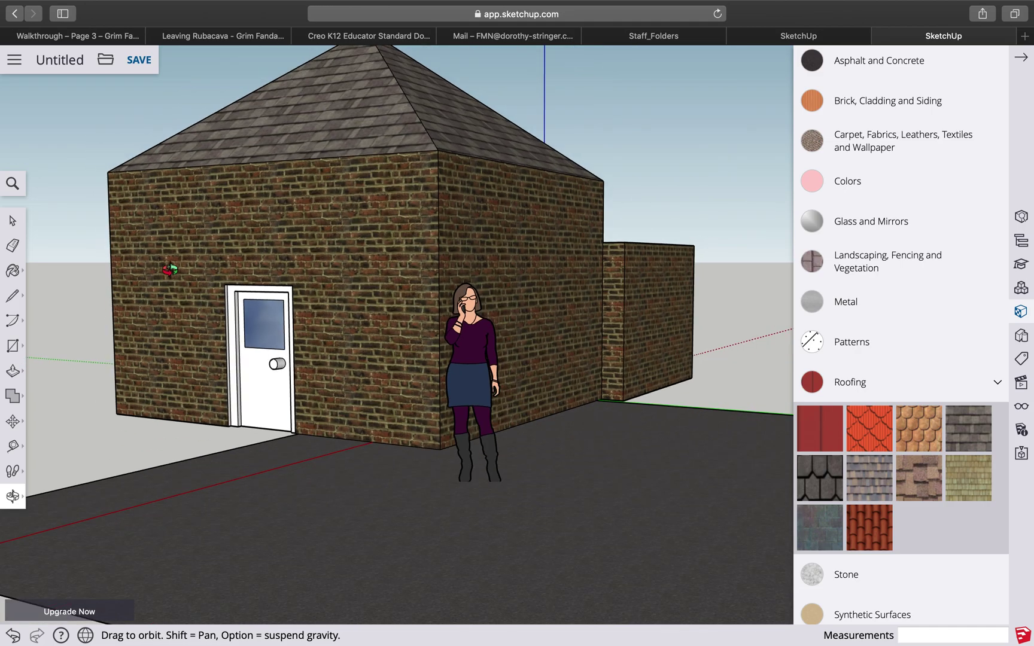
drag(234, 353, 214, 380)
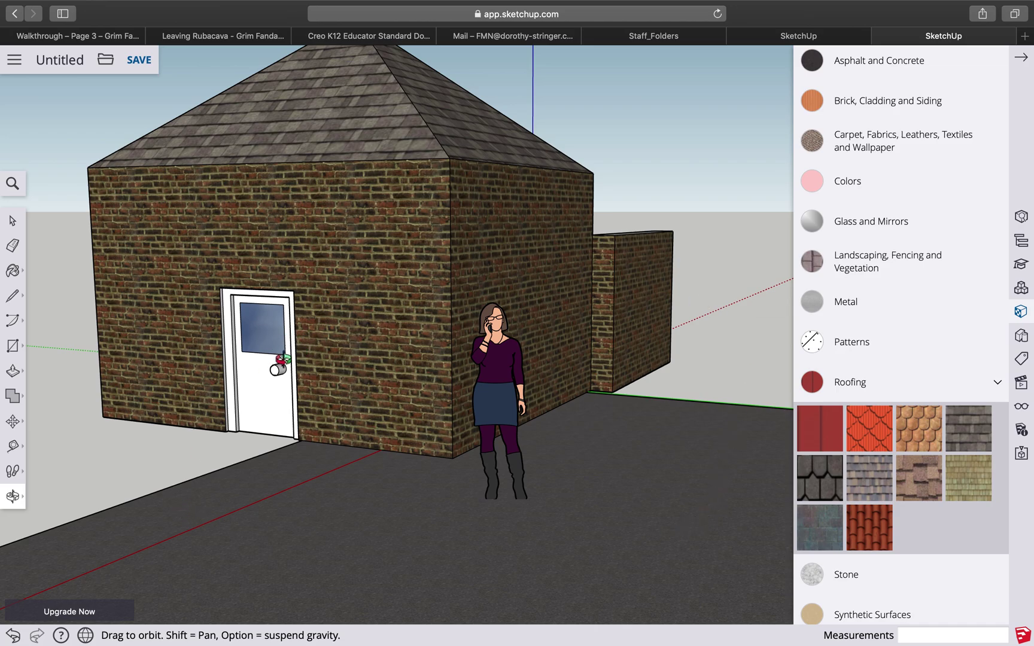
click(1001, 383)
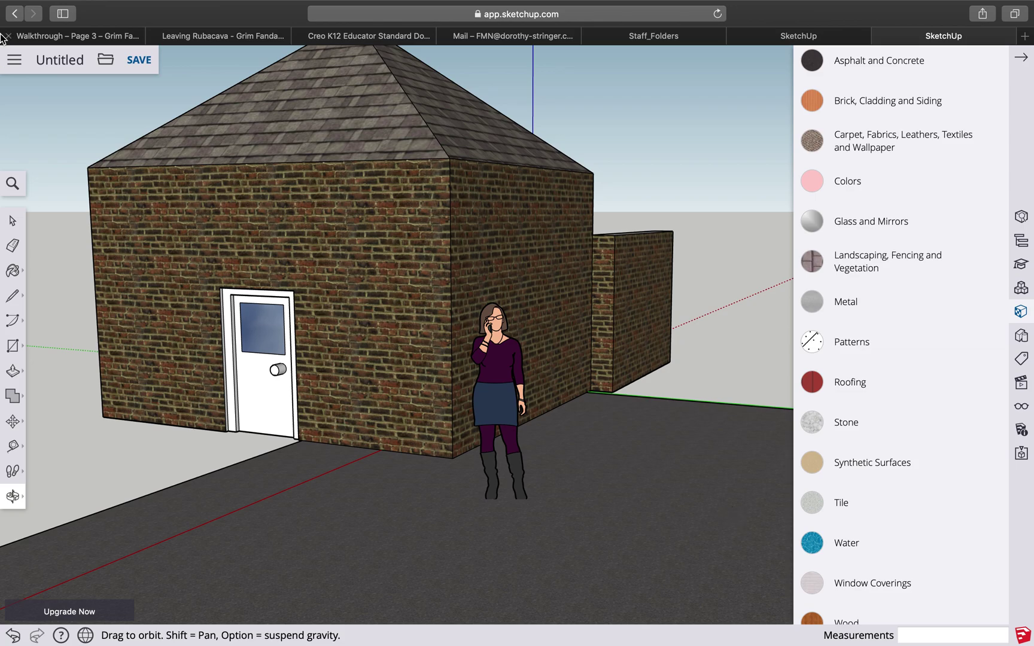
Take the browser out of full screen and switch to the room model in SketchUp Make 2017.
mouse_move(54, 2)
click(43, 29)
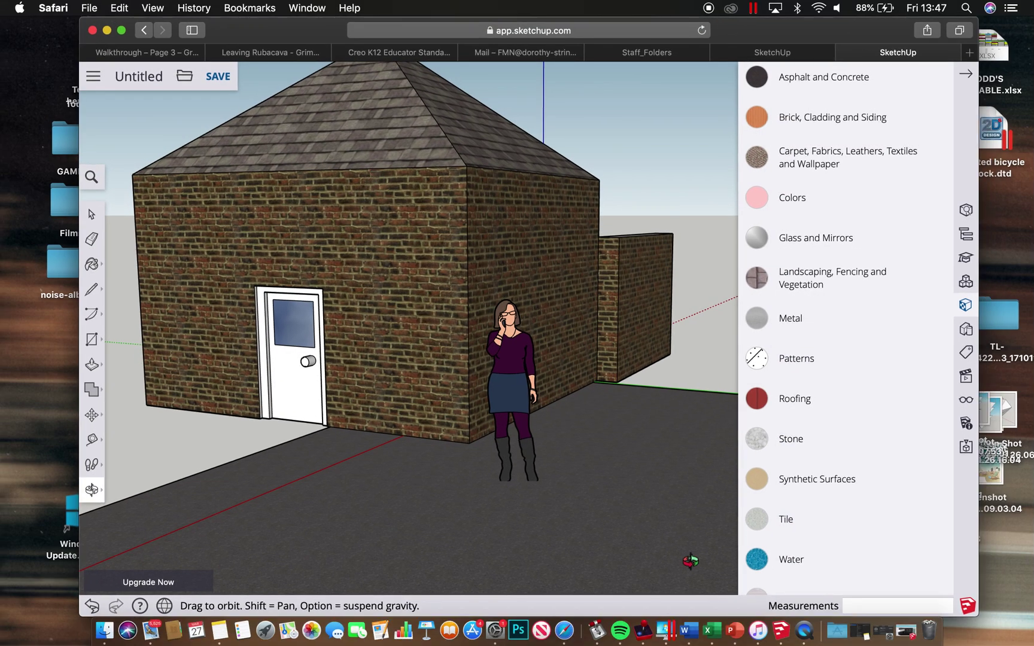
click(909, 615)
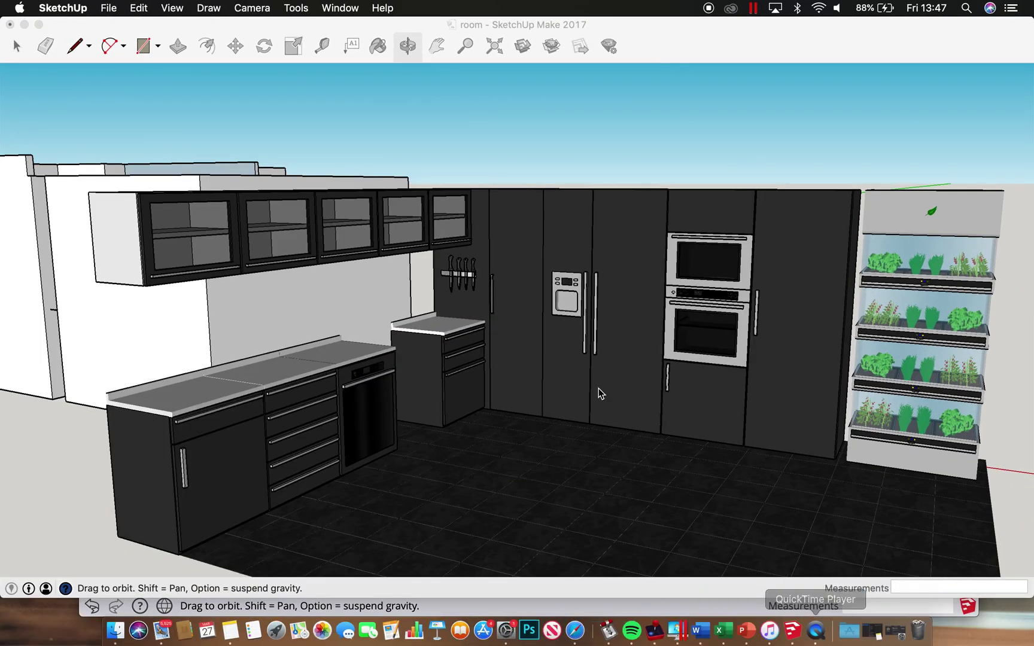
Examine the room model from above, covering the kitchen with its dining table and the furnished living room with the rug.
drag(441, 357, 14, 355)
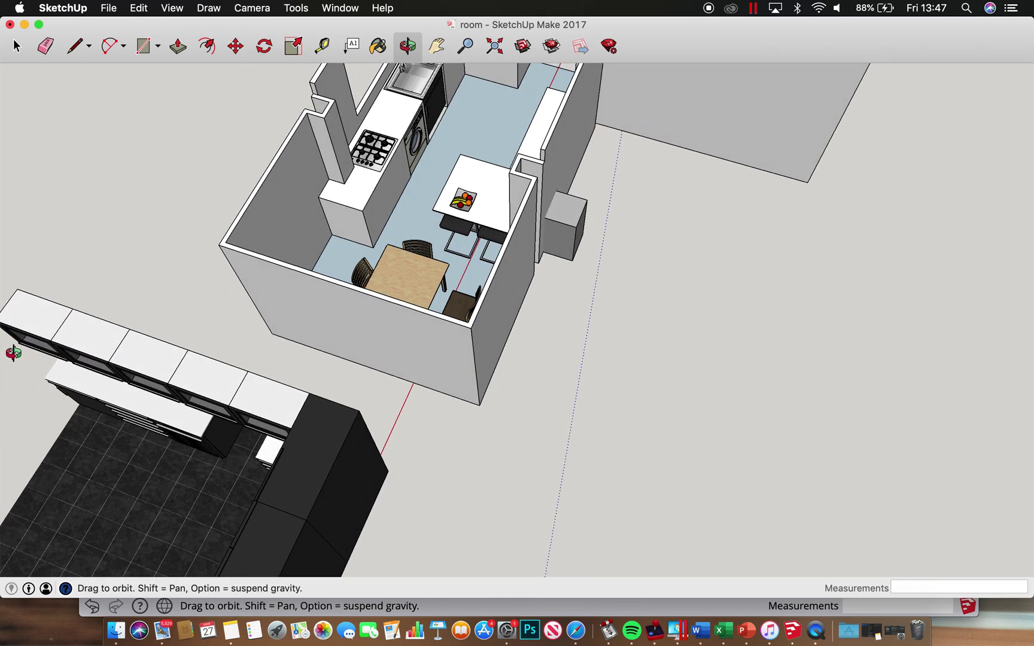
drag(409, 211, 354, 177)
drag(422, 158, 411, 318)
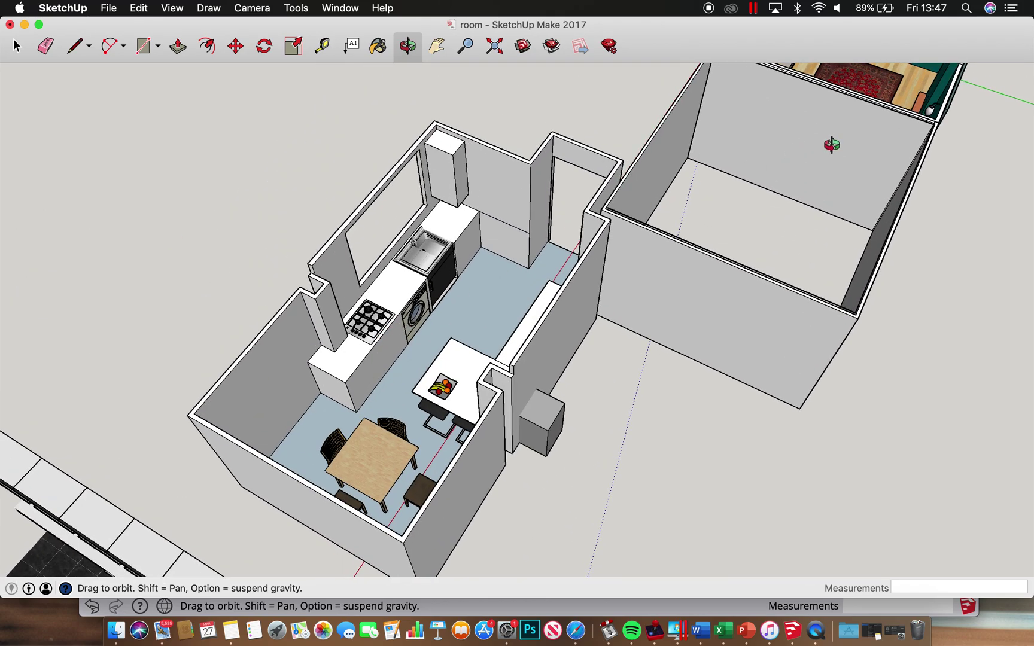
shift+drag(824, 138, 478, 372)
scroll(477, 372, up, 5)
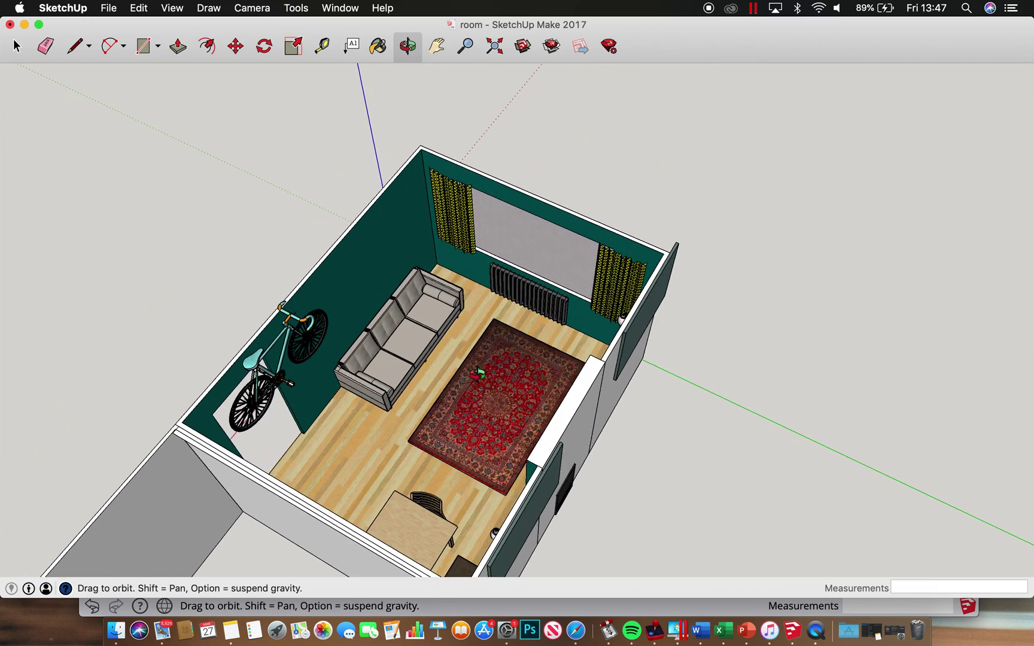